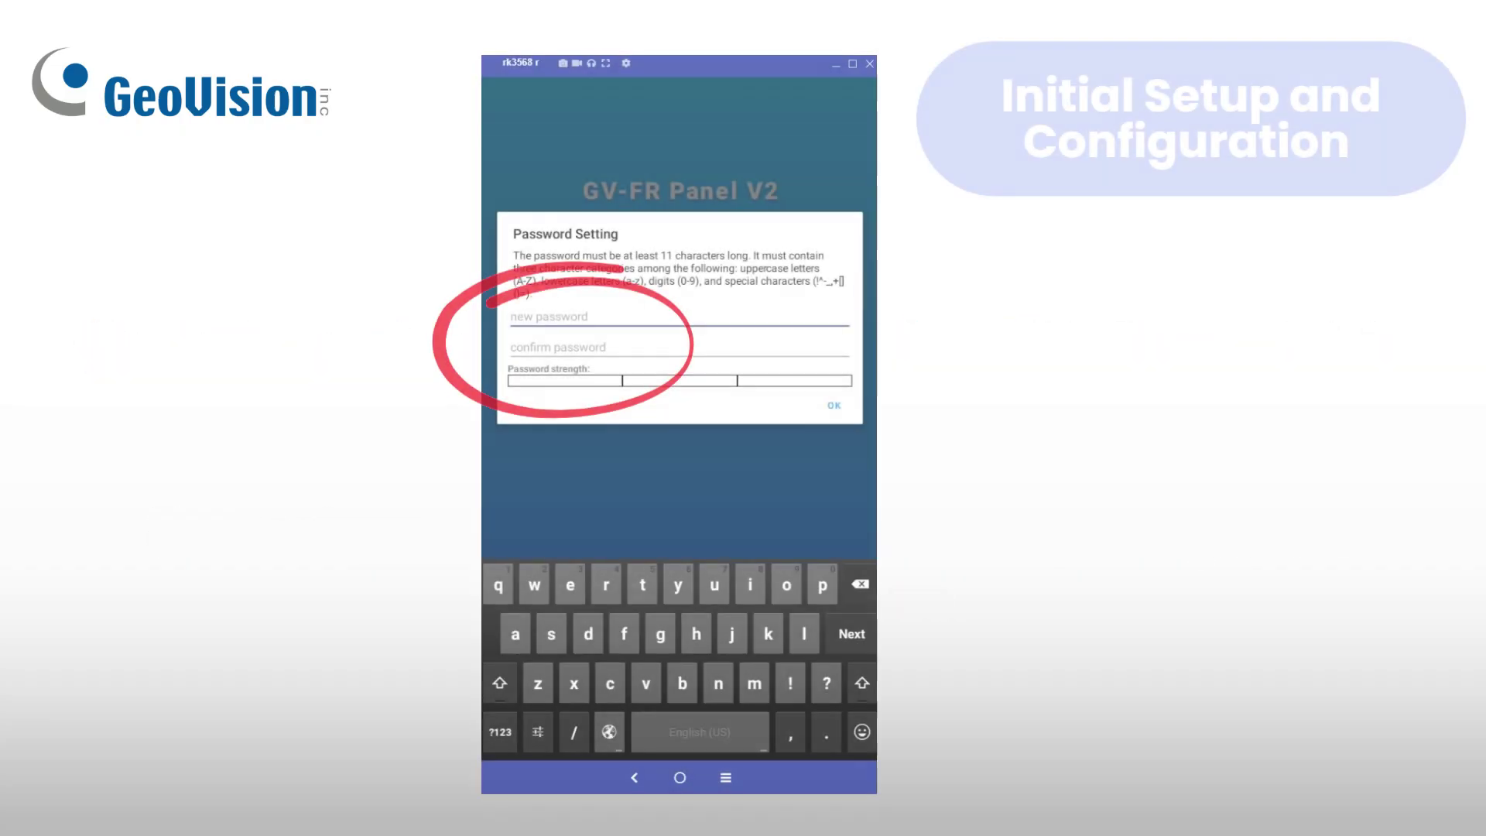
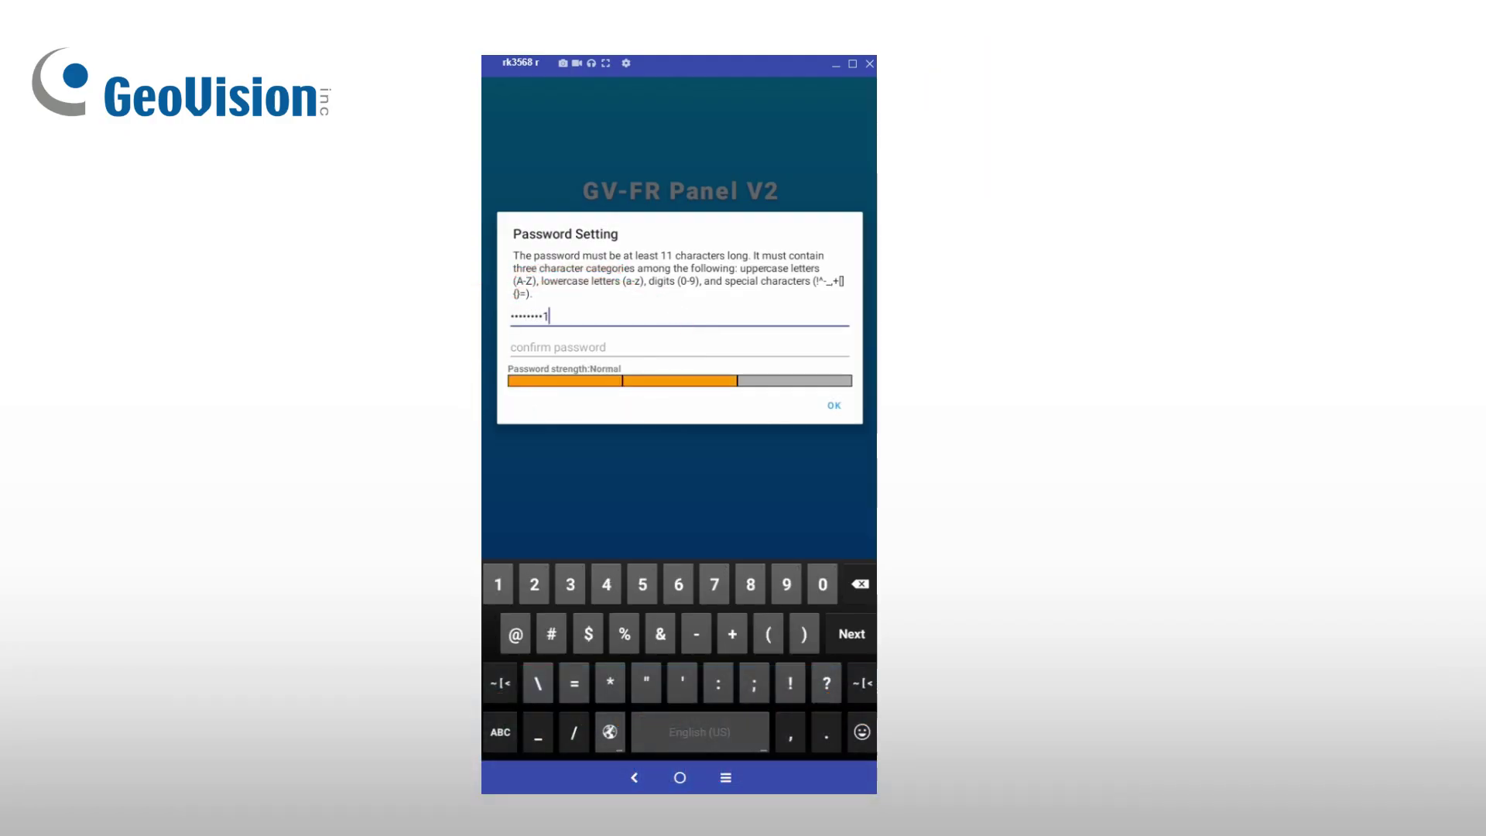
Step: Enter a new Administrator password, re-enter it with digits in the confirm field, and save
{"action": "key", "text": "Return"}
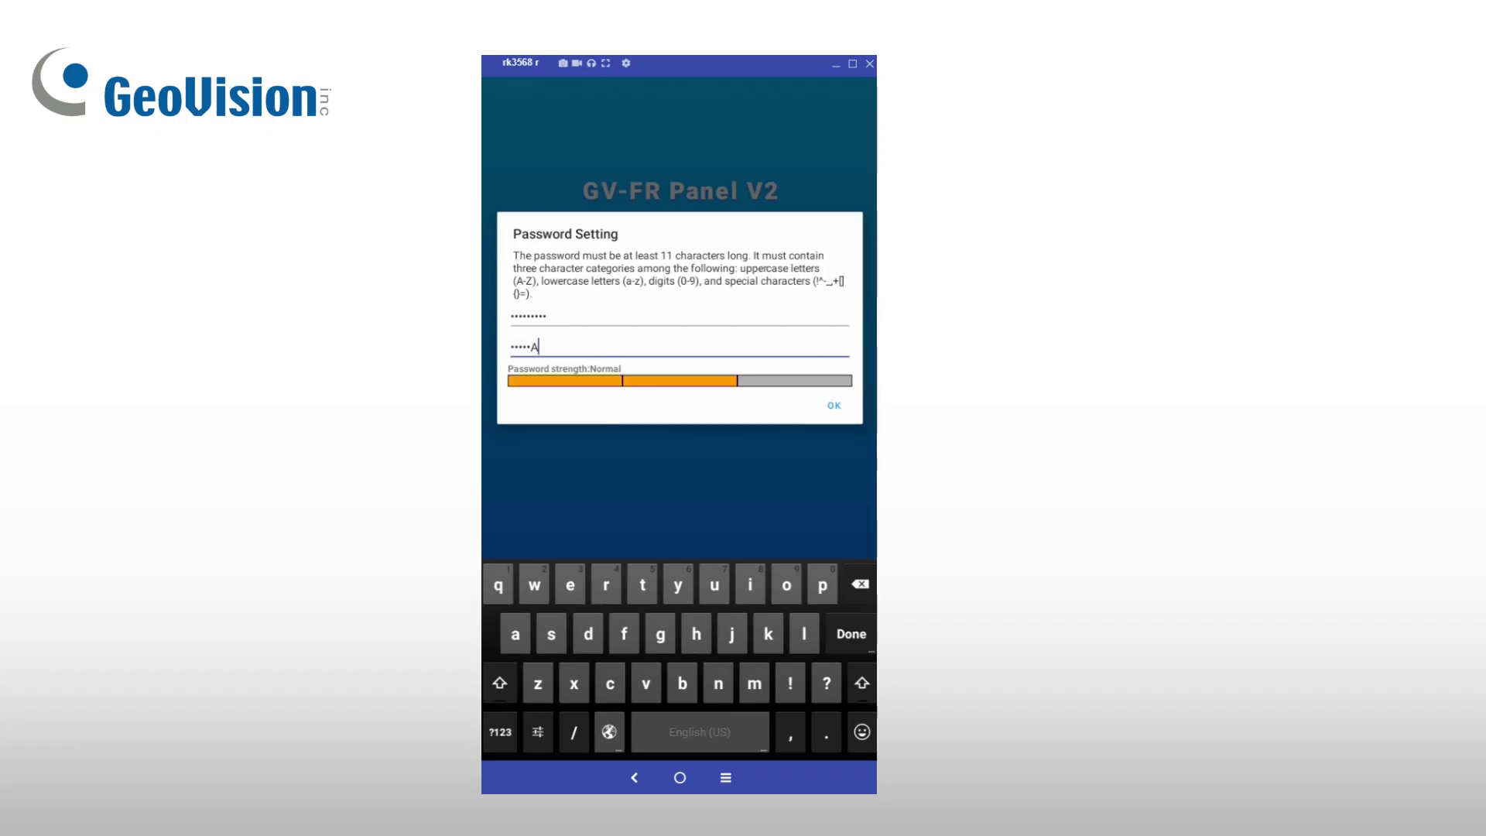
{"action": "left_click", "coordinate": [500, 732]}
{"action": "key", "text": "Return"}
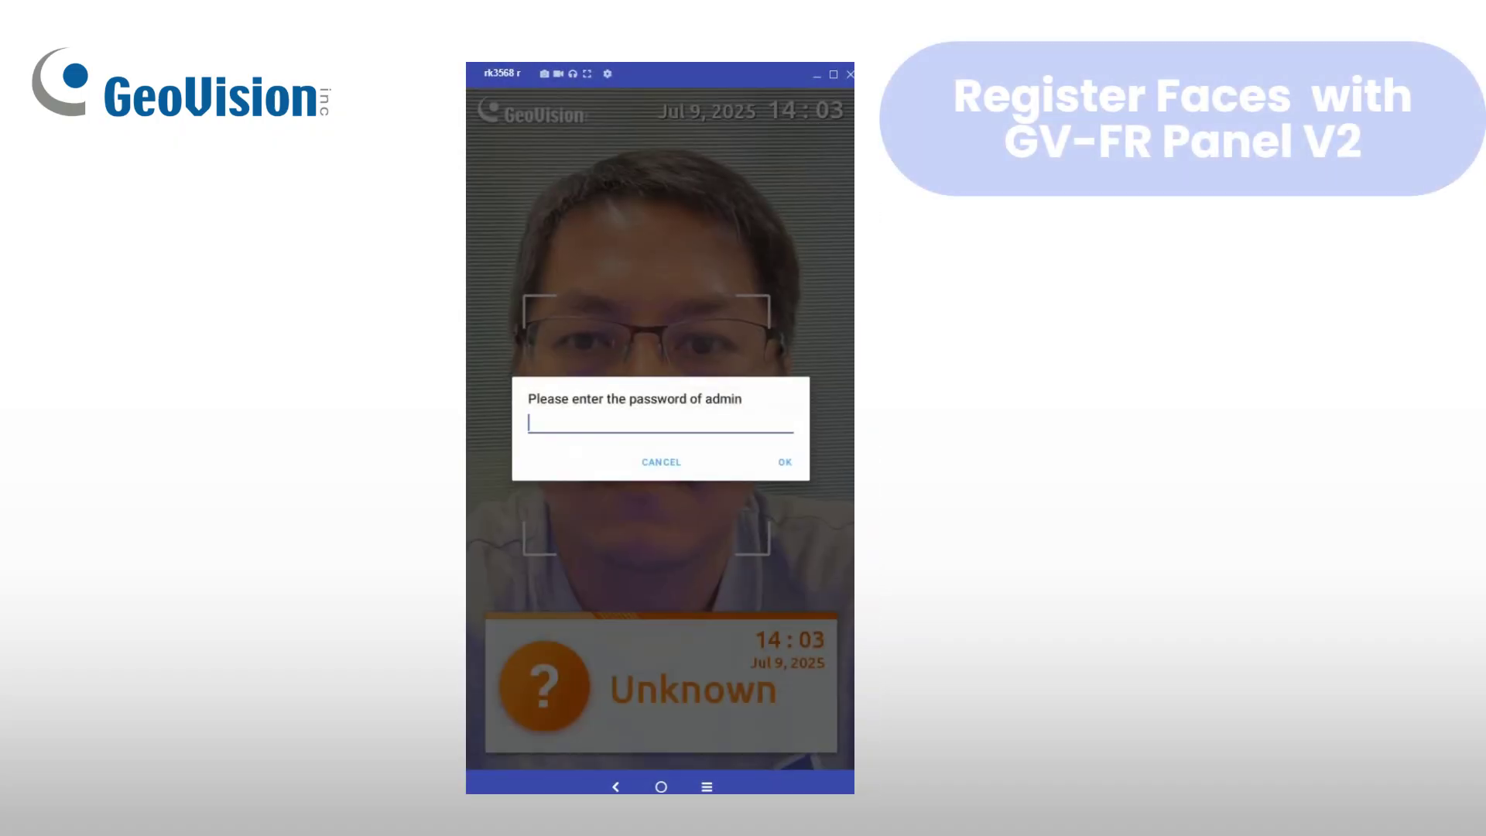
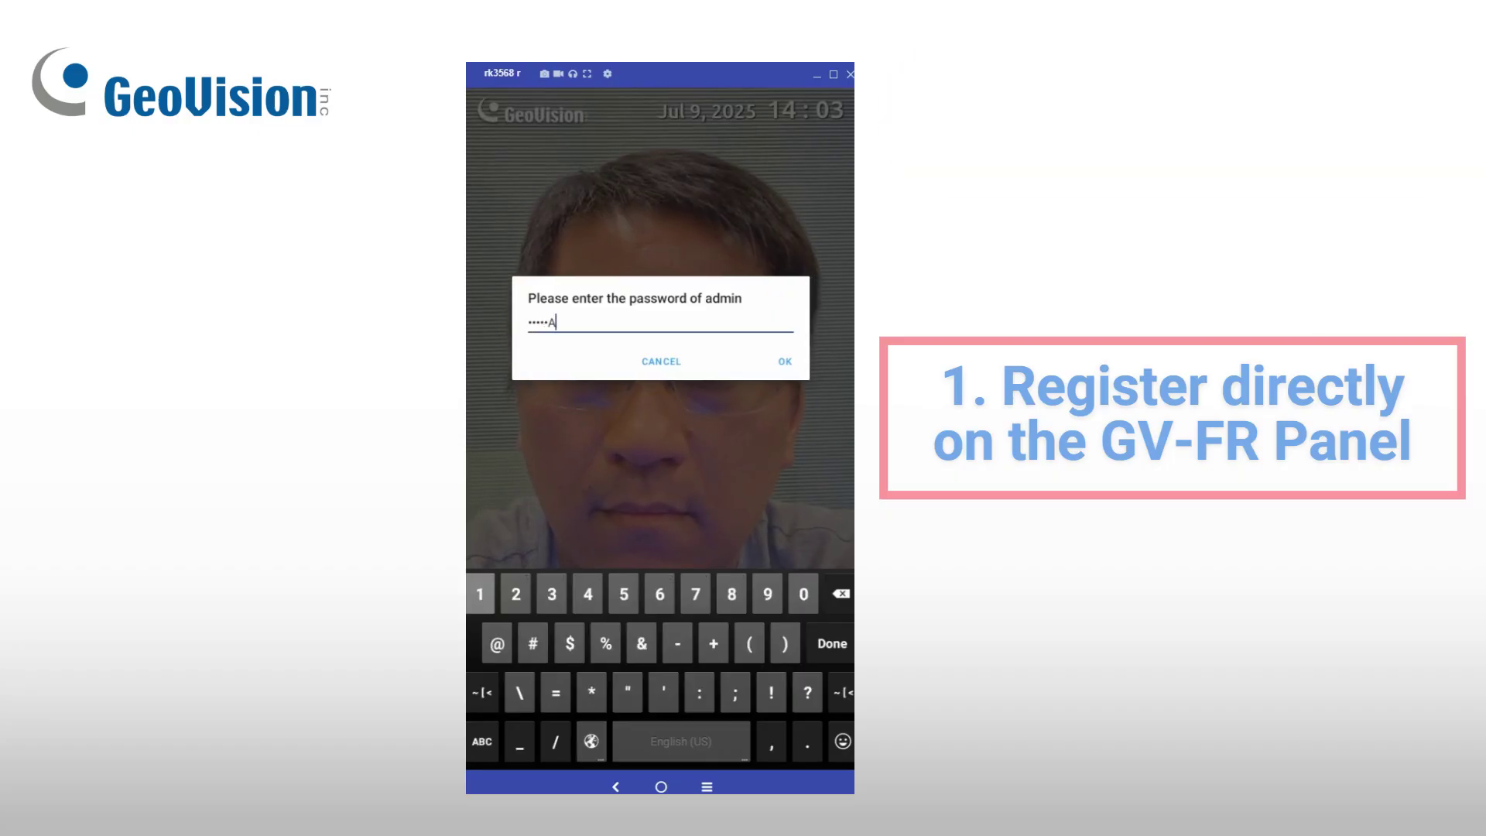
Step: Unlock the panel's Config with the admin password and start Local Enroll Mode
{"action": "key", "text": "Return"}
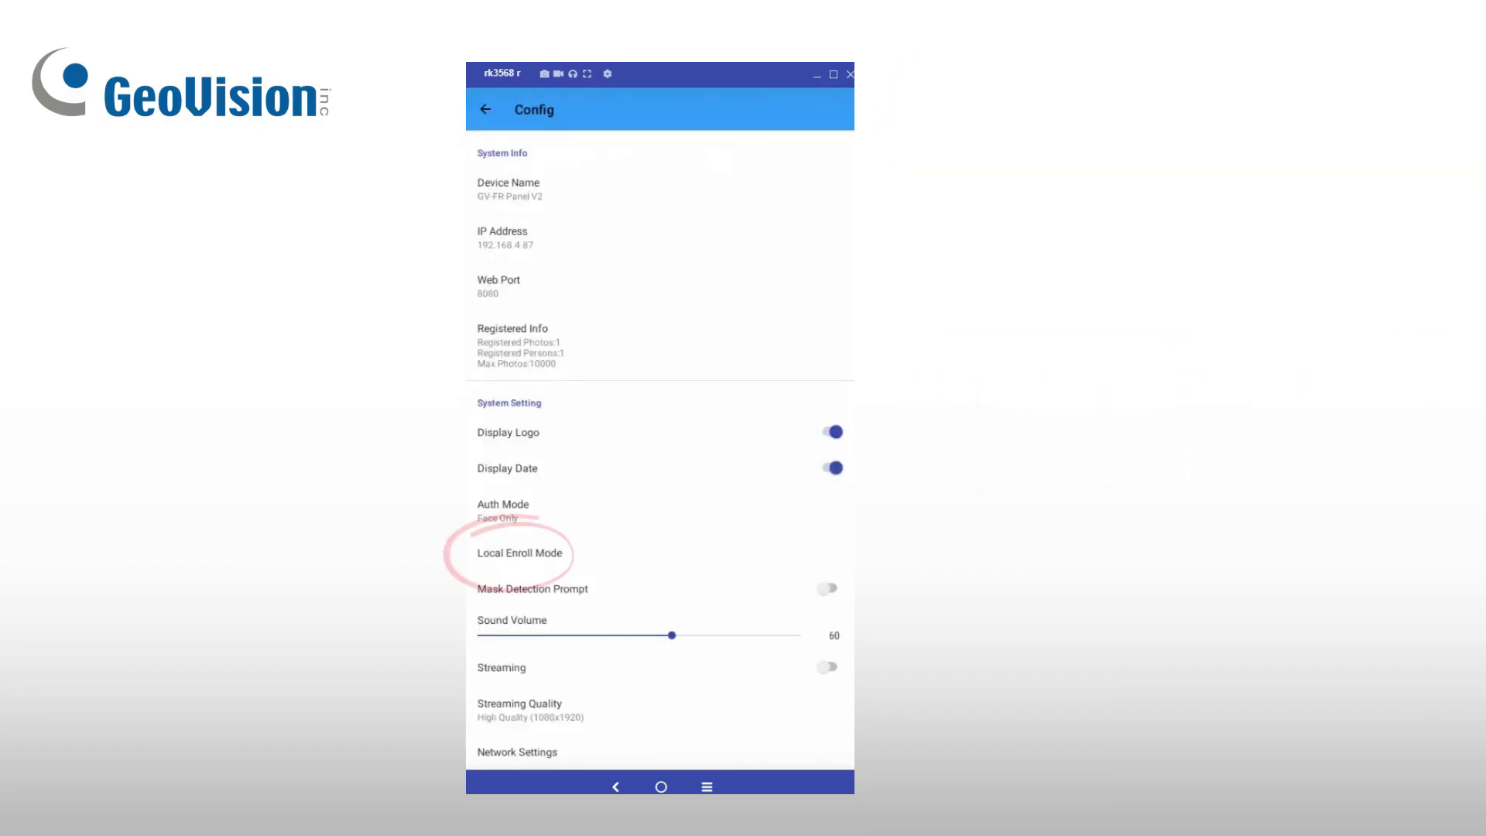
{"action": "left_click", "coordinate": [520, 552]}
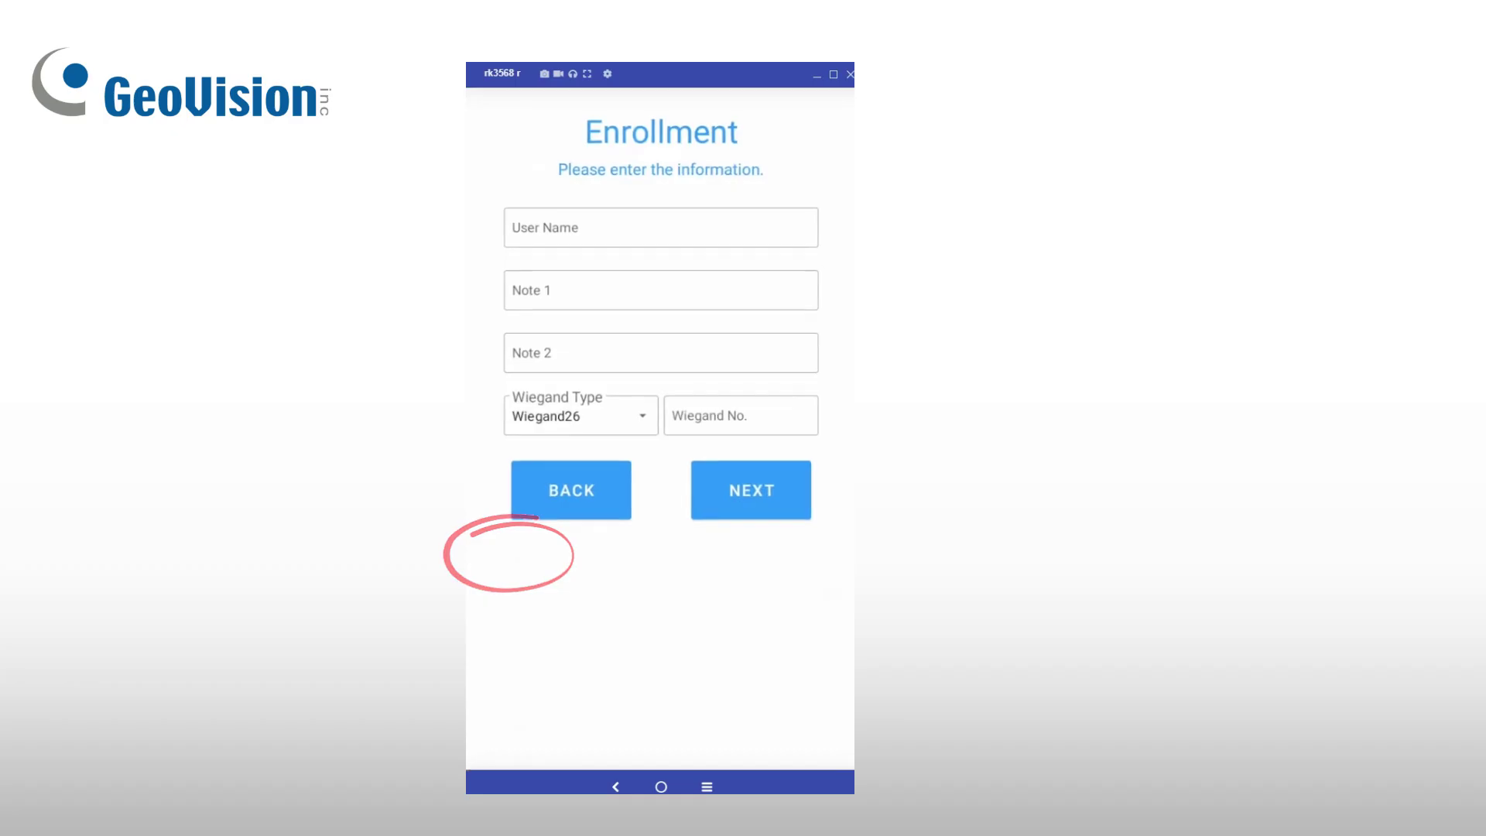
Step: Fill User Name, Note 1, Note 2 and Wiegand No., then capture and accept a face photo
{"action": "type", "text": "Elio"}
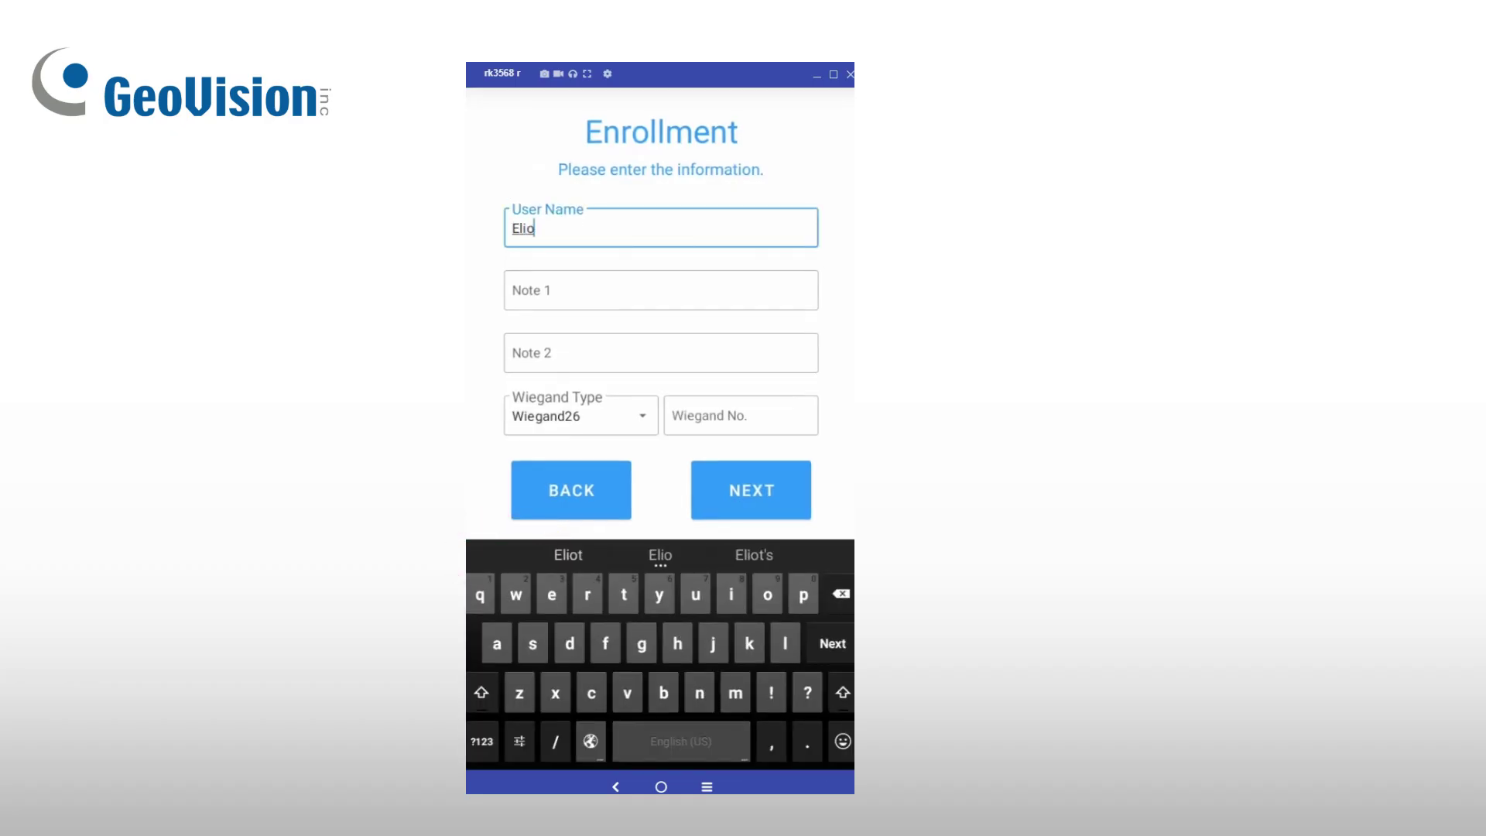
{"action": "left_click", "coordinate": [589, 291]}
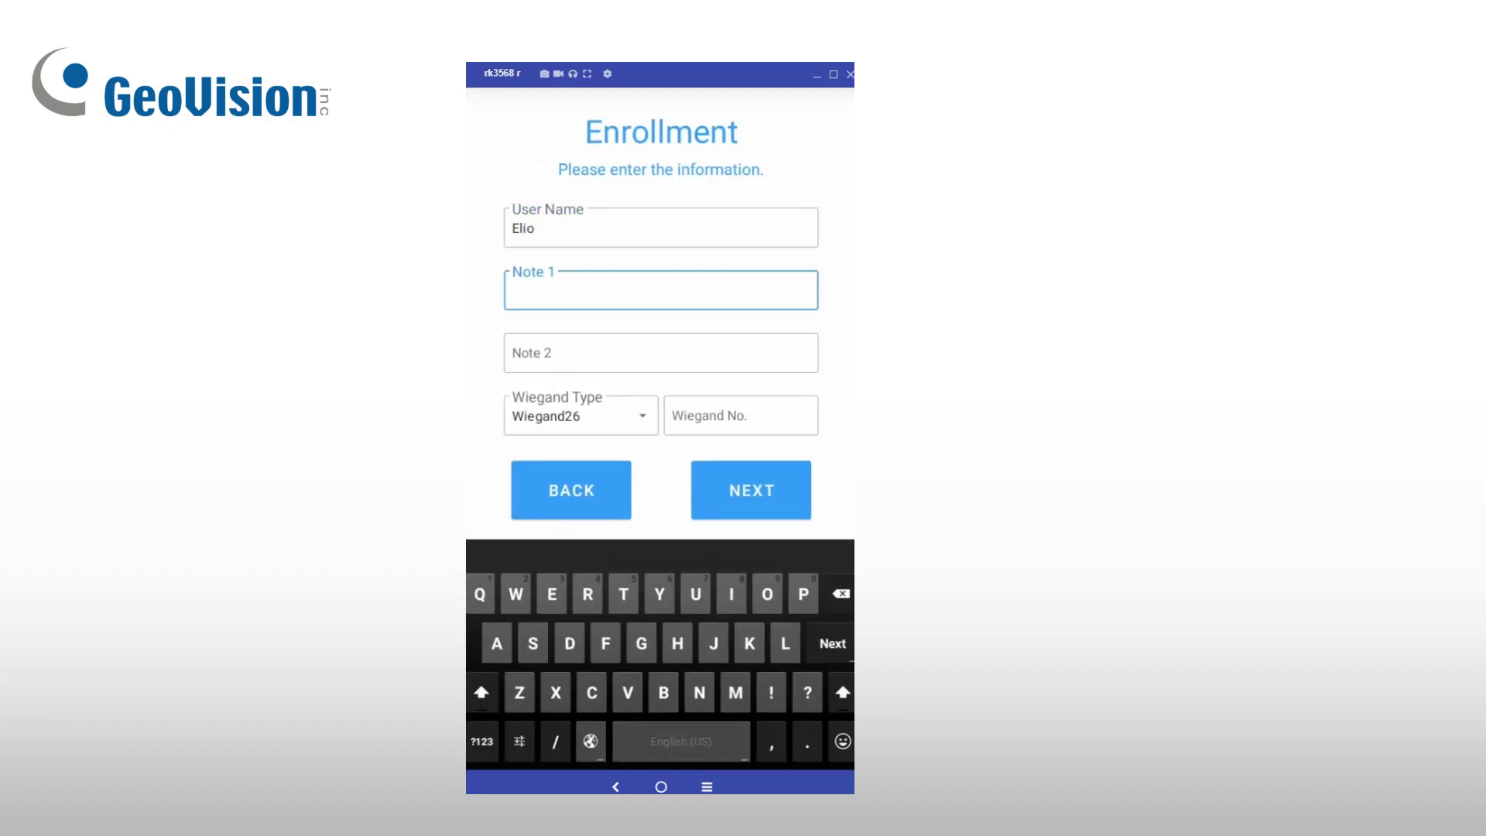
{"action": "type", "text": "Engineer"}
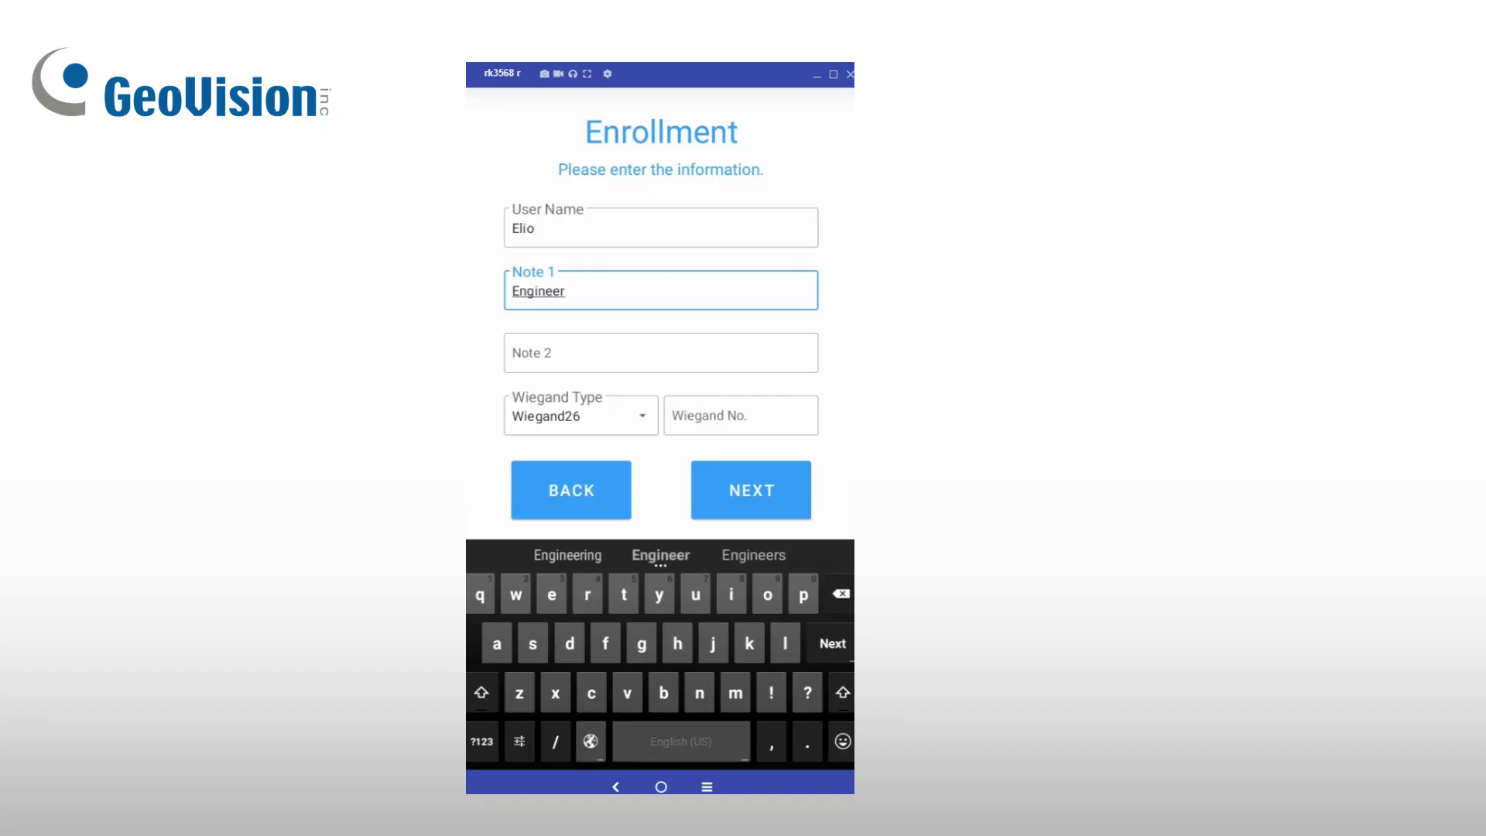
{"action": "left_click", "coordinate": [661, 353]}
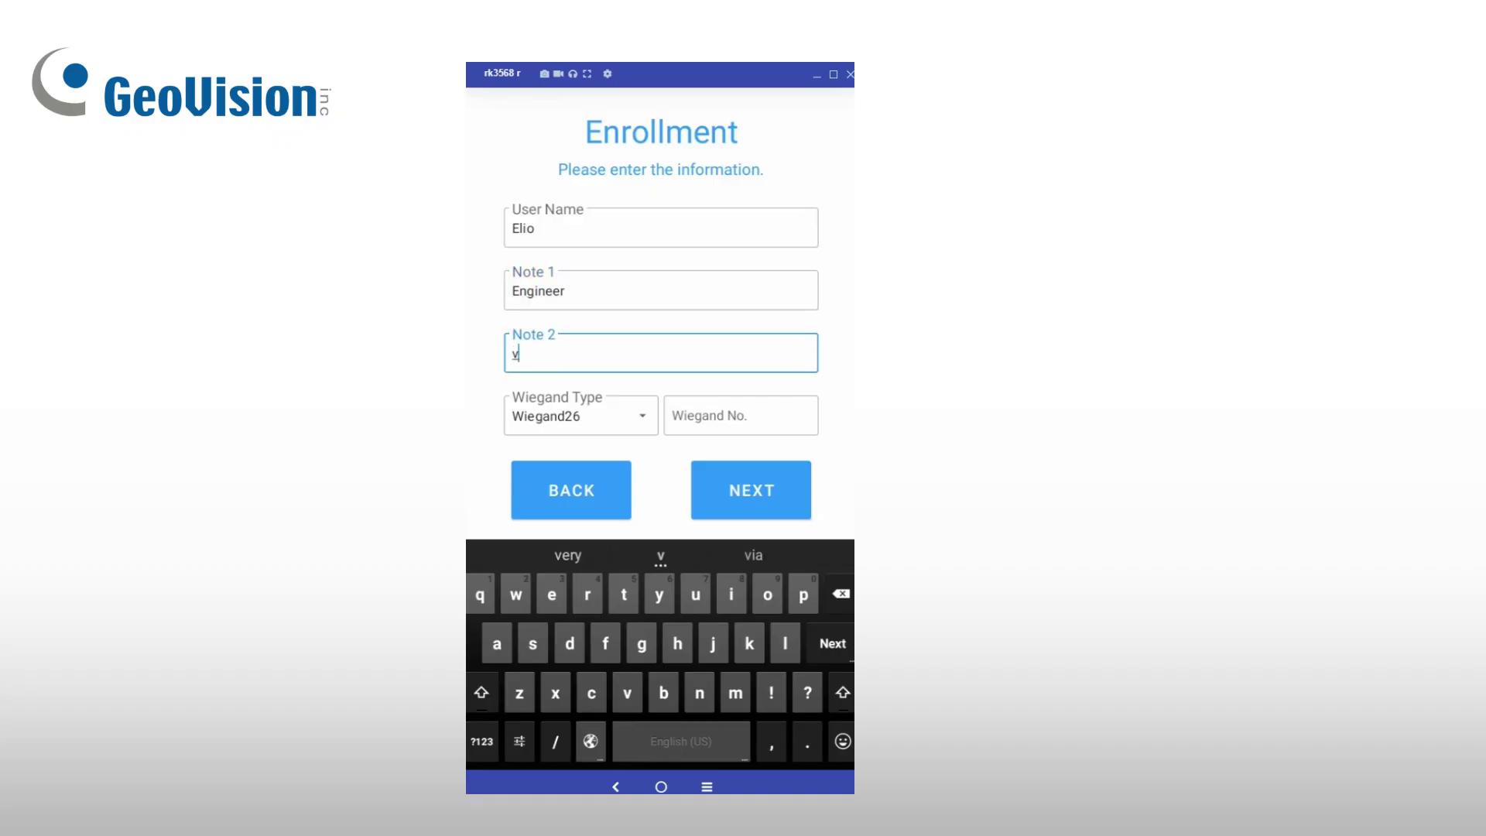
{"action": "left_click", "coordinate": [481, 741]}
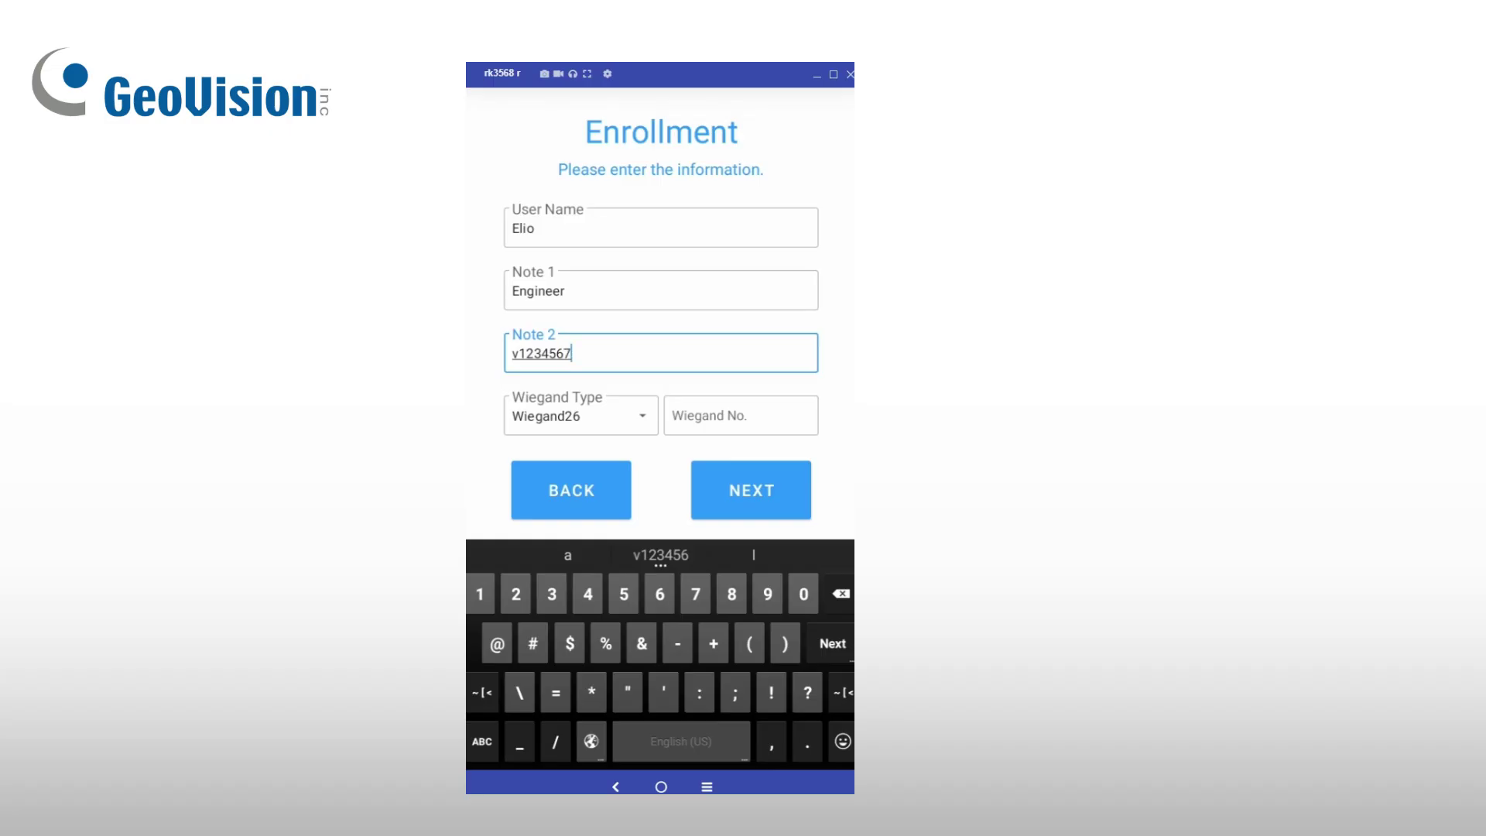
{"action": "left_click", "coordinate": [741, 415]}
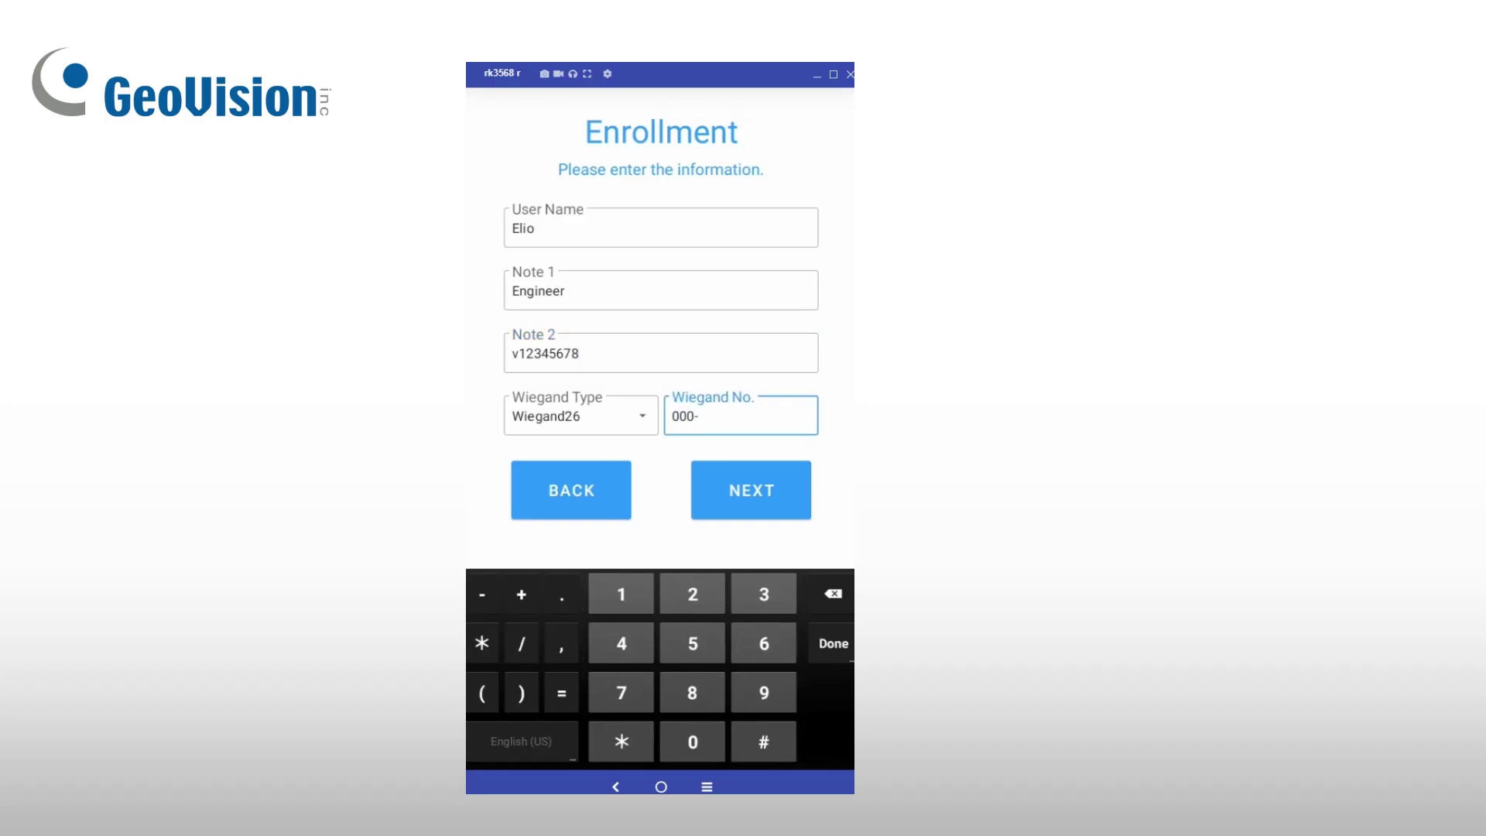
{"action": "left_click", "coordinate": [751, 490]}
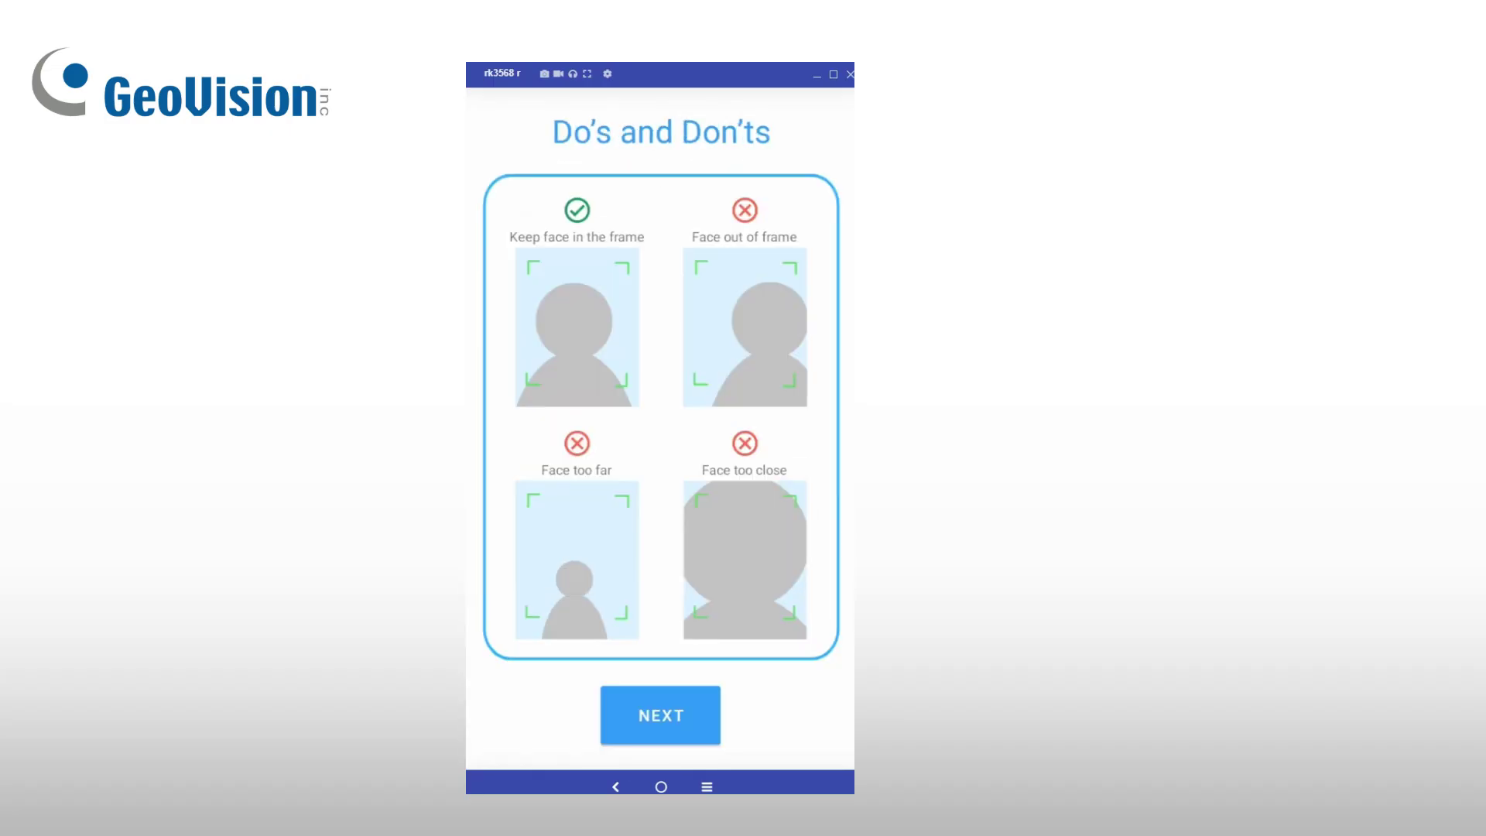
{"action": "left_click", "coordinate": [660, 715]}
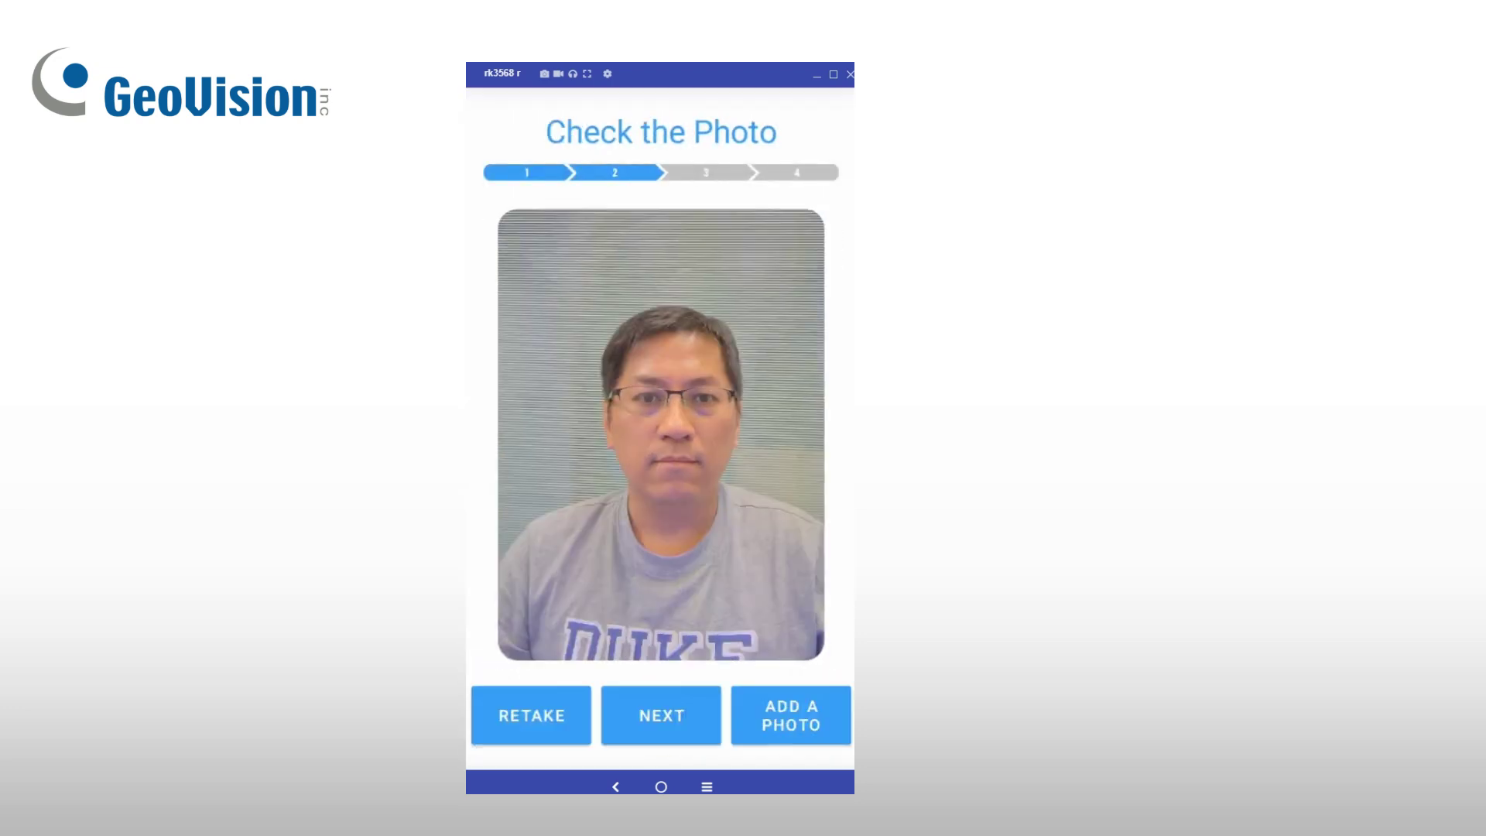
{"action": "left_click", "coordinate": [661, 715]}
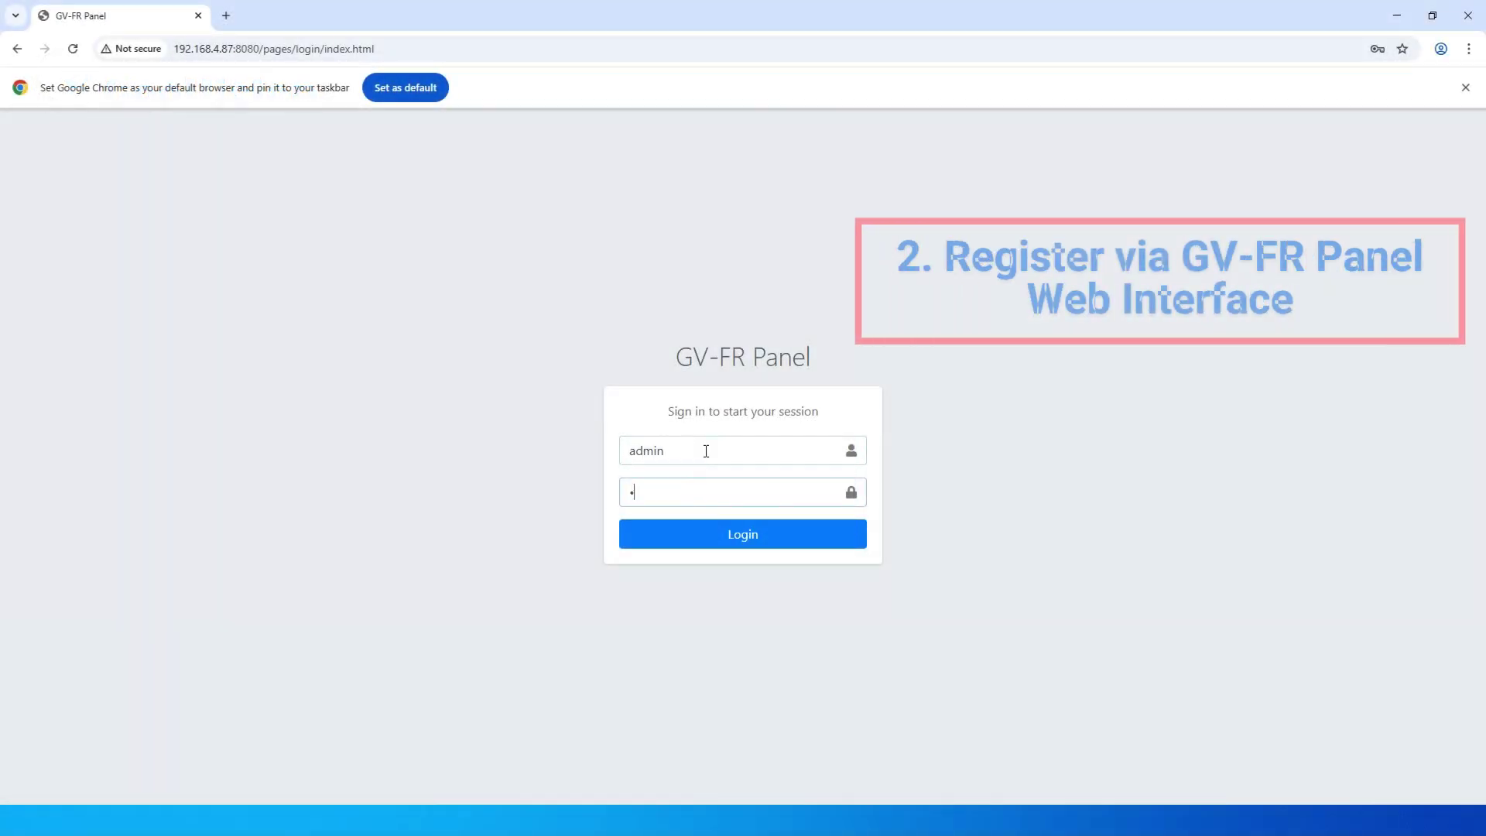
Step: Log in to the web interface as admin and open Face Management > Face Profiles
{"action": "key", "text": "Return"}
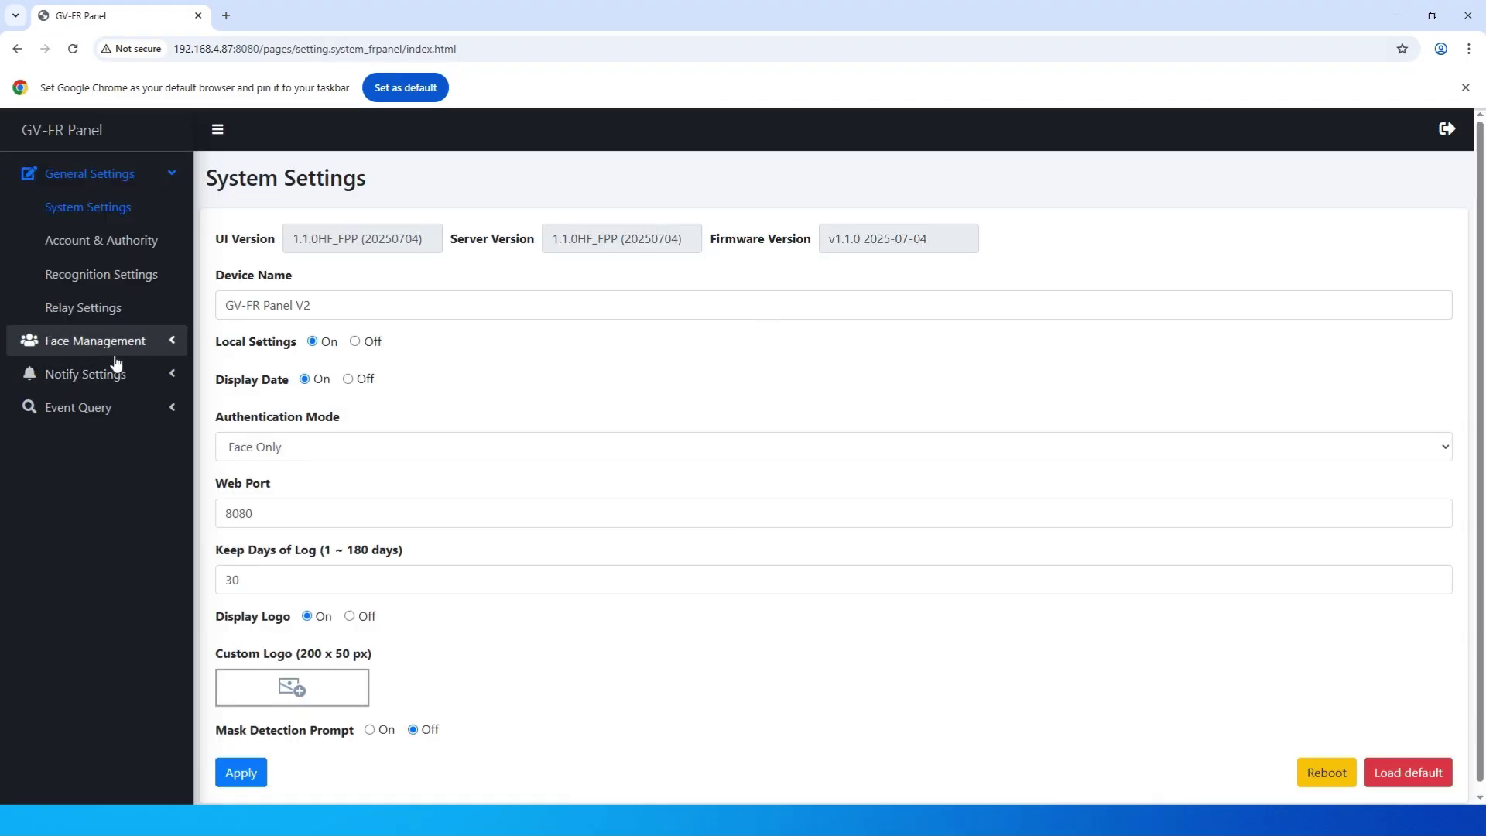
{"action": "left_click", "coordinate": [116, 349]}
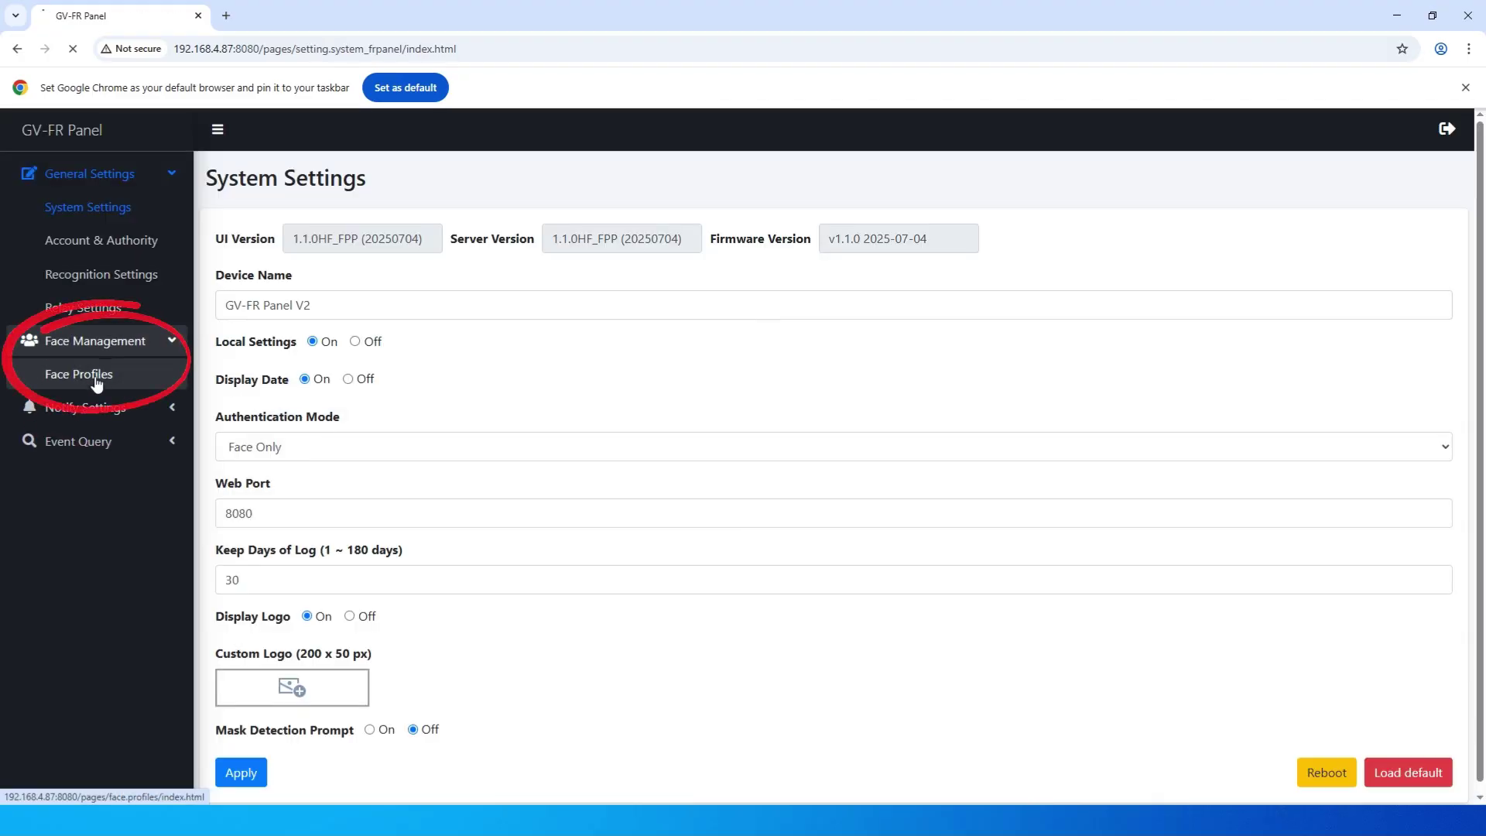
{"action": "left_click", "coordinate": [96, 378]}
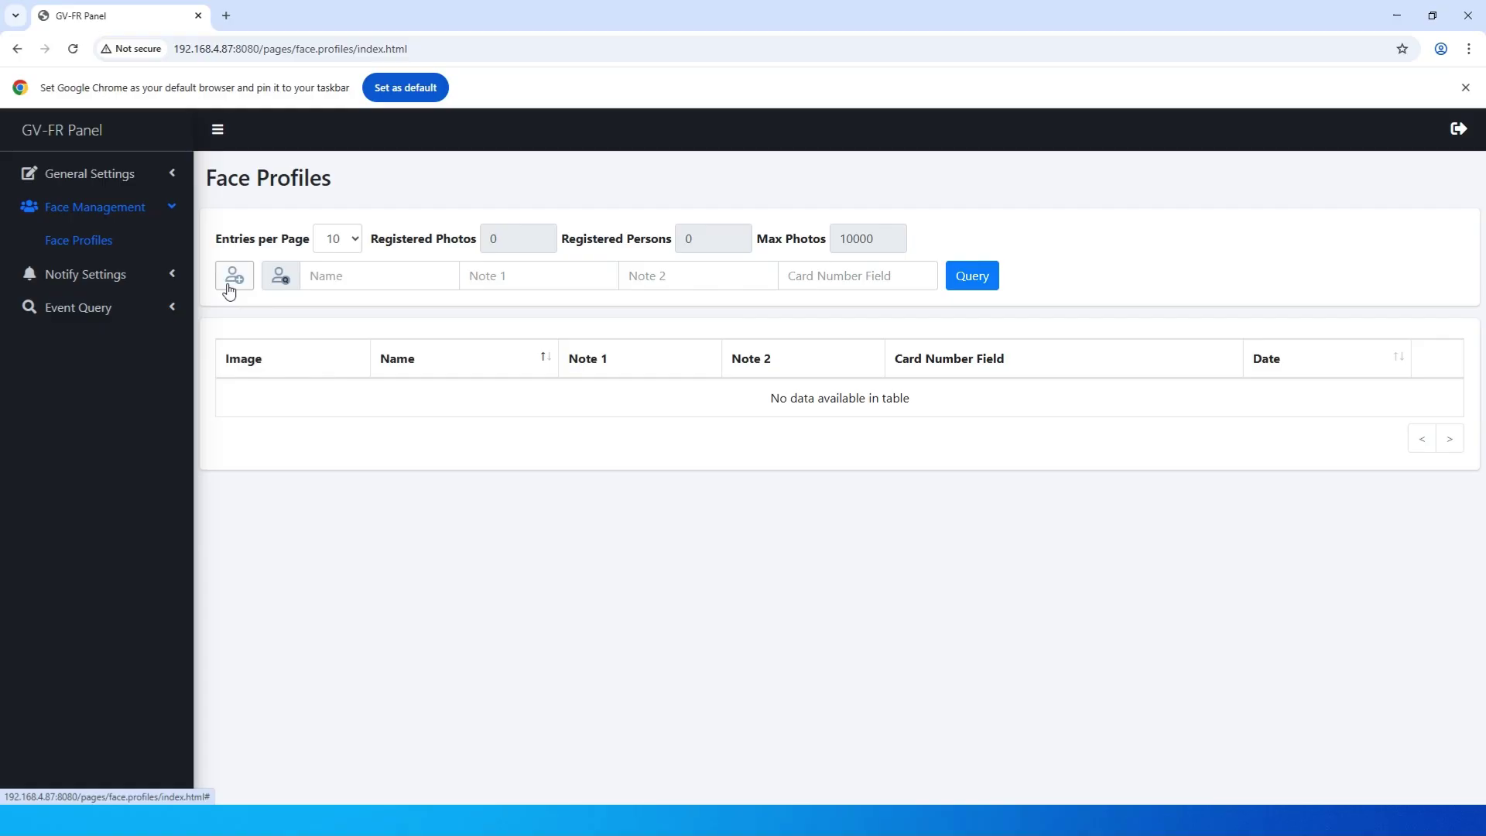
Step: Add a new face profile with the JPG from Downloads in the first Face Images slot
{"action": "left_click", "coordinate": [232, 278]}
{"action": "left_click", "coordinate": [470, 515]}
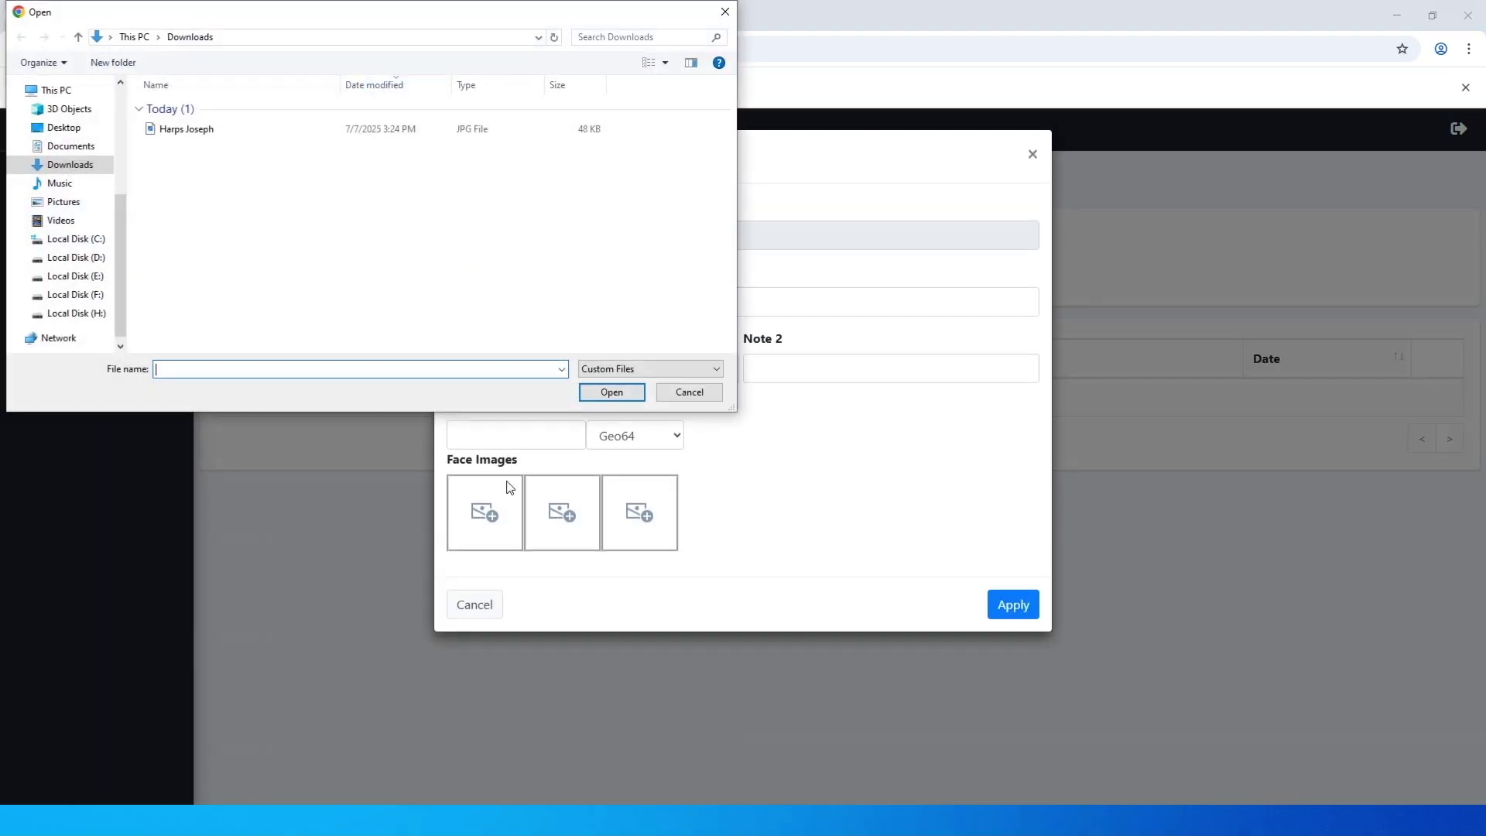
{"action": "double_click", "coordinate": [166, 130]}
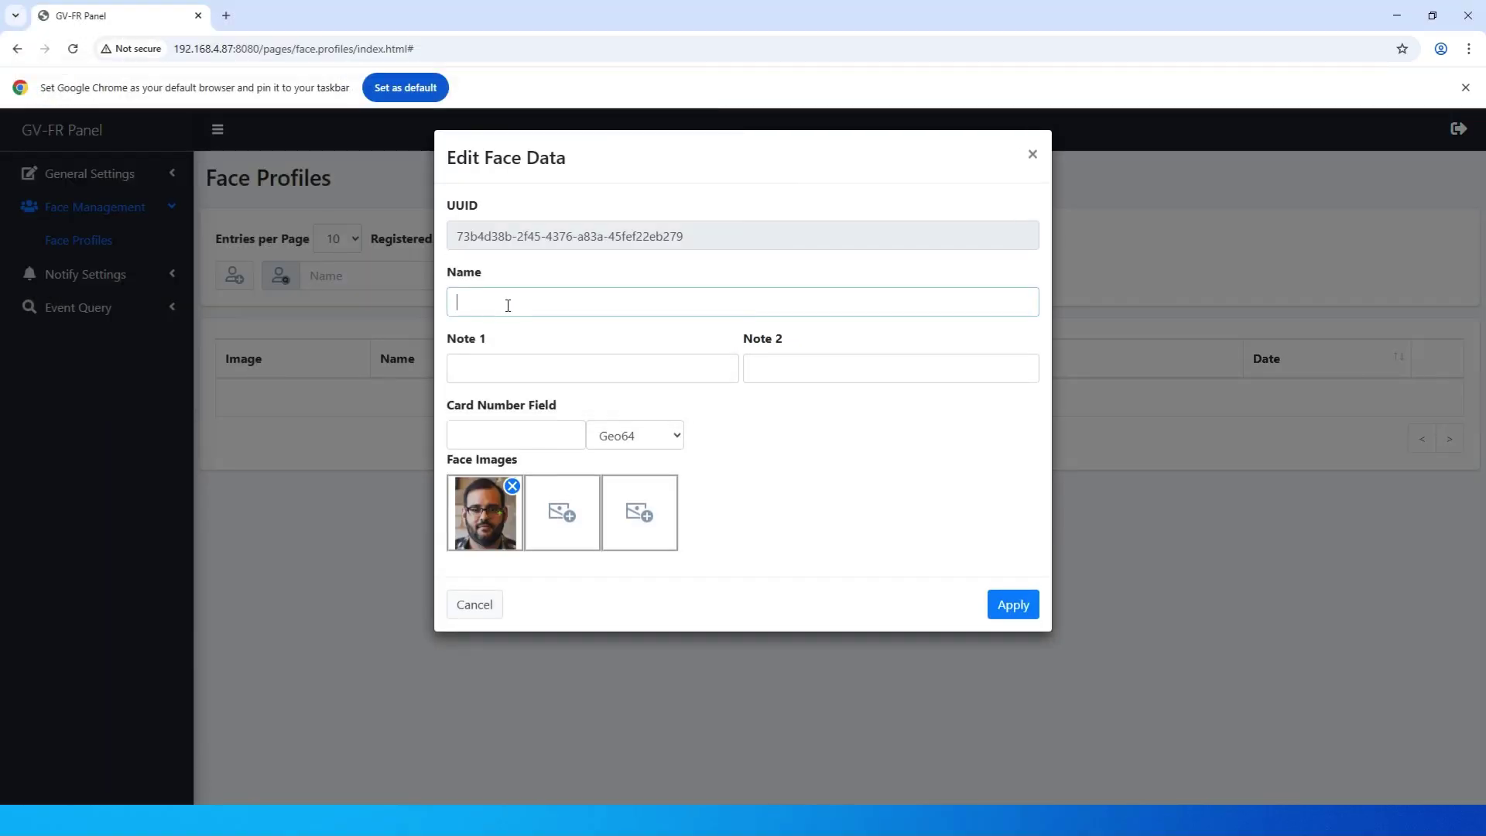
{"action": "left_click", "coordinate": [1022, 609]}
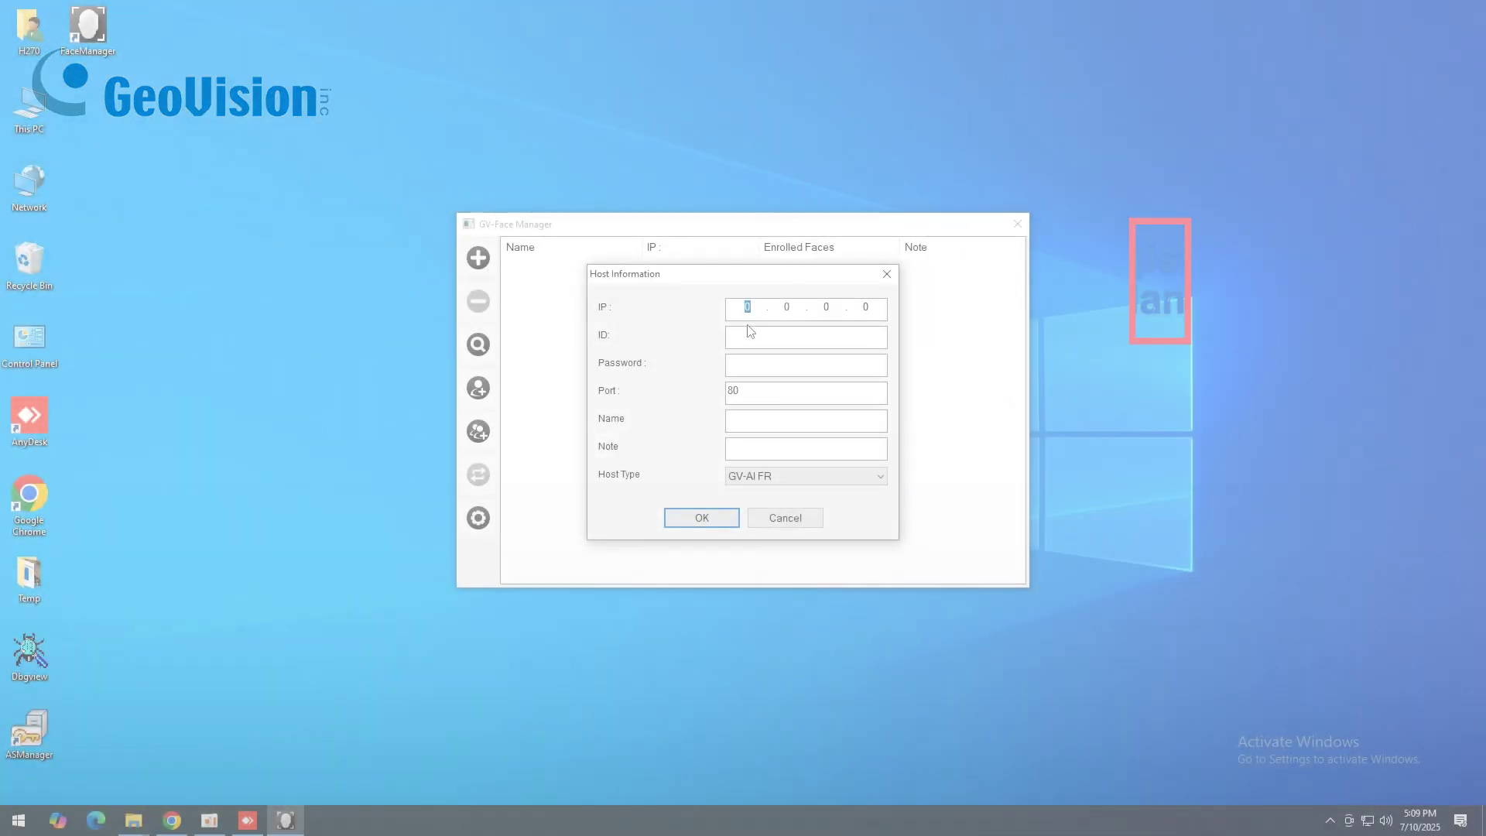
Step: Add the panel at its 192.168 address as a GV-FR Panel host in GV-Face Manager
{"action": "type", "text": "192.168"}
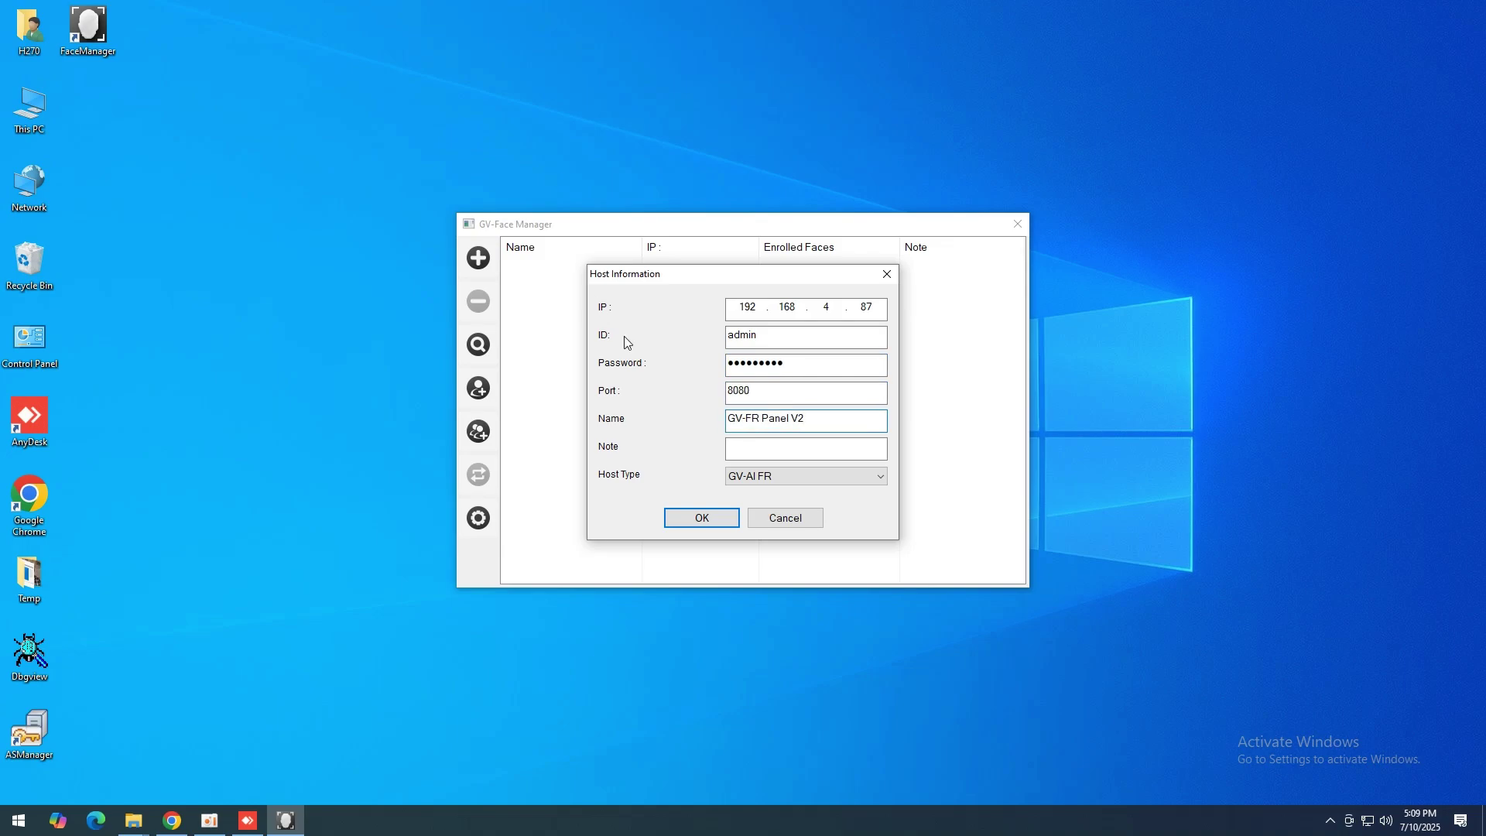
{"action": "left_click", "coordinate": [805, 476]}
{"action": "left_click", "coordinate": [774, 518]}
{"action": "left_click", "coordinate": [722, 522]}
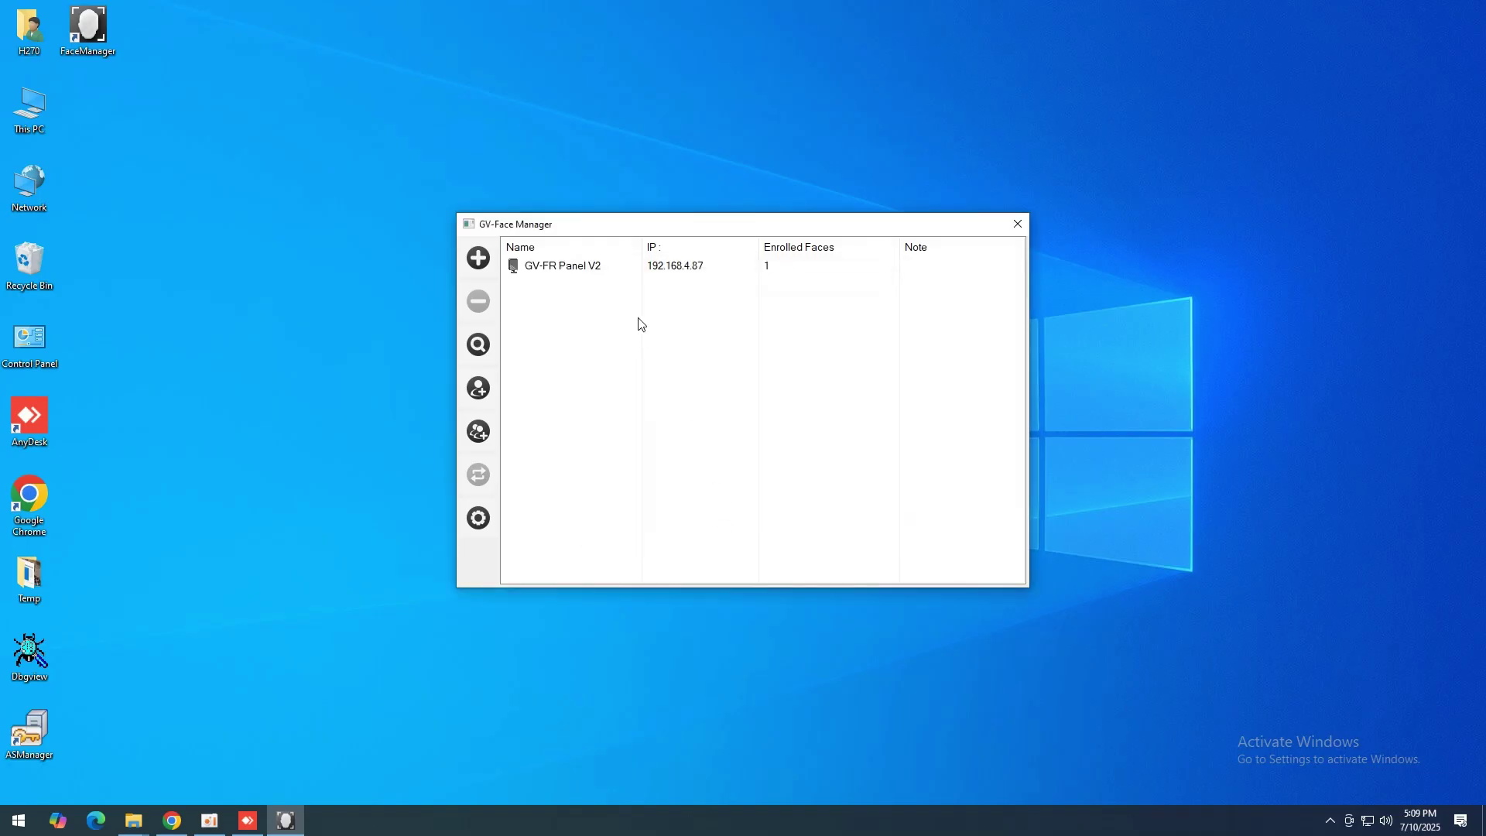
Step: Open the panel's Face Enrollment and add a new user with their name
{"action": "right_click", "coordinate": [597, 268]}
{"action": "left_click", "coordinate": [634, 279]}
{"action": "left_click", "coordinate": [515, 629]}
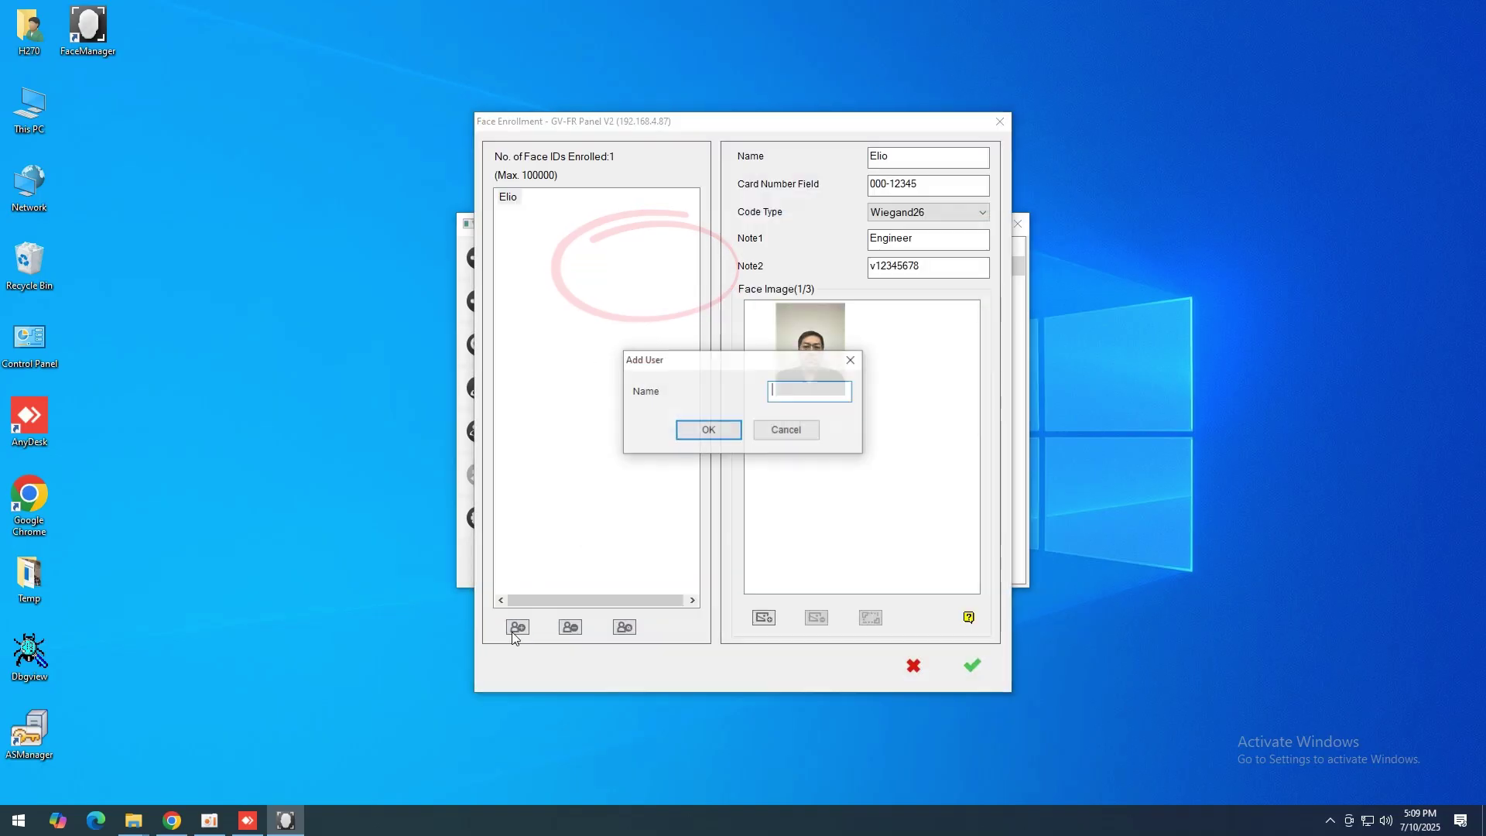
{"action": "left_click", "coordinate": [709, 430]}
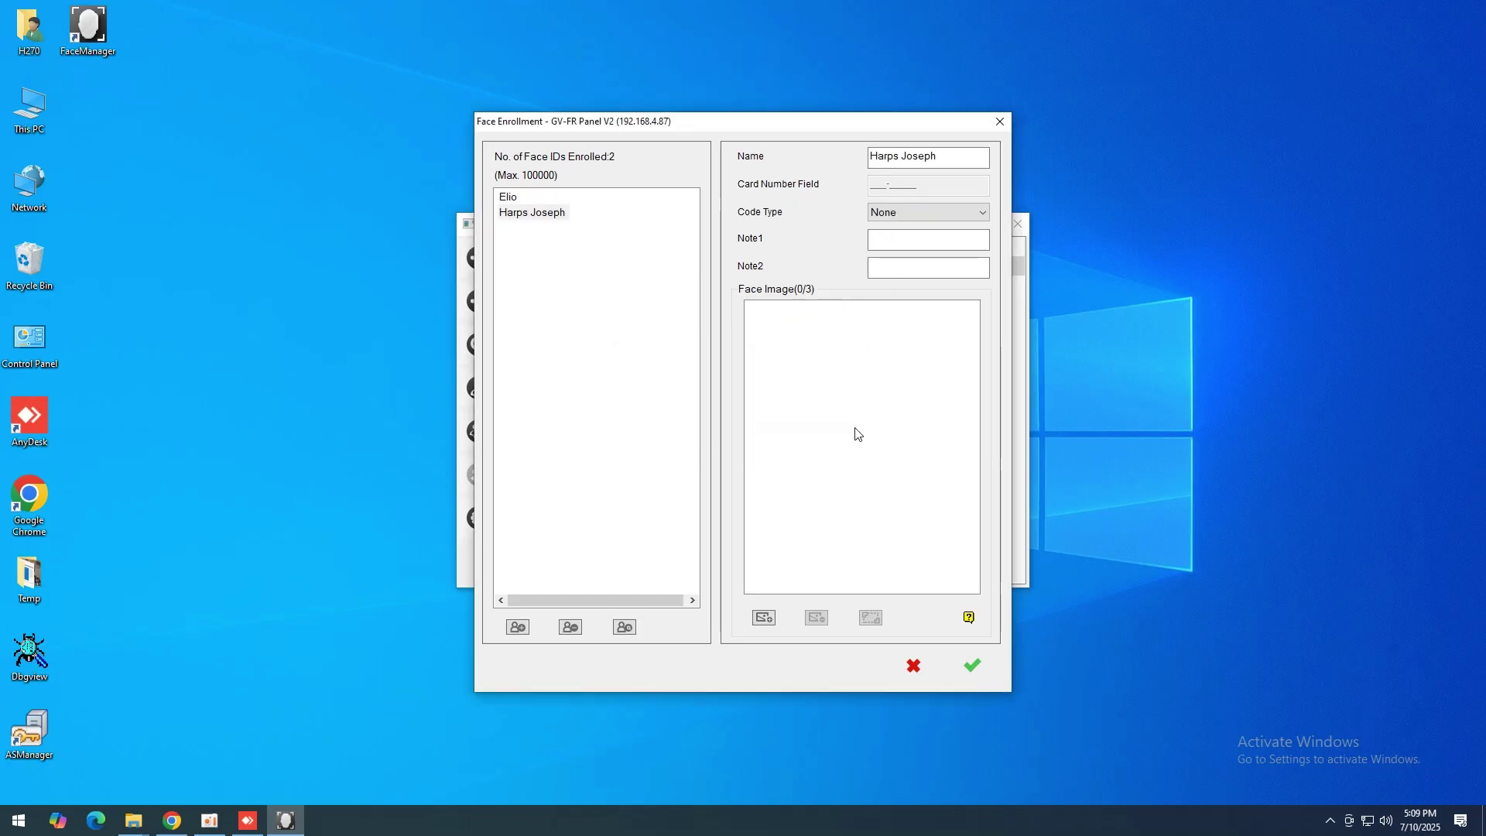
Step: Load the user's face photo from Downloads, set Code Type to Wiegand26, and enroll the user
{"action": "left_click", "coordinate": [764, 617]}
{"action": "left_click", "coordinate": [544, 265]}
{"action": "left_click", "coordinate": [664, 304]}
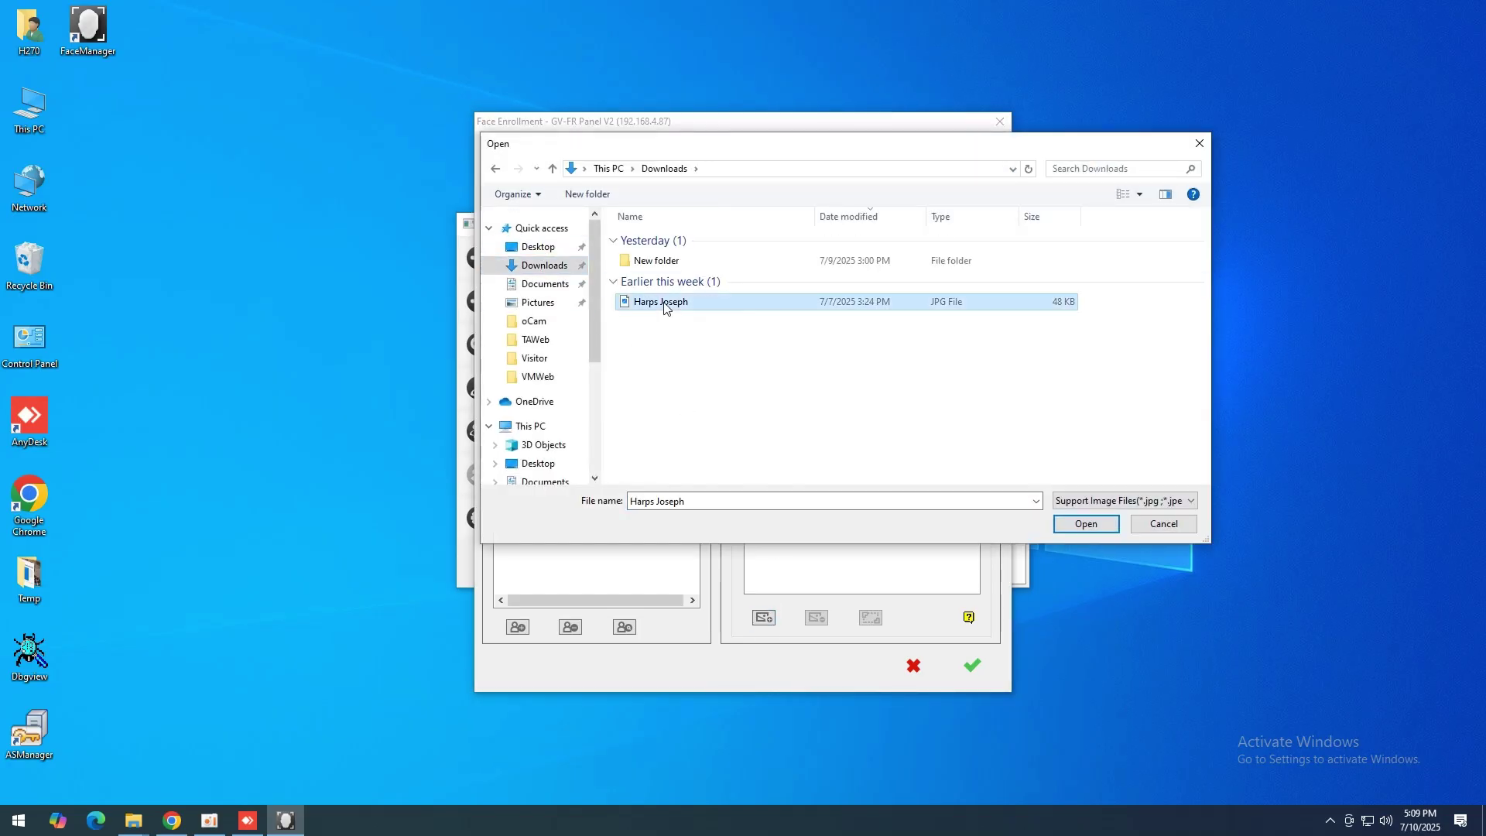
{"action": "double_click", "coordinate": [664, 304]}
{"action": "left_click", "coordinate": [940, 214]}
{"action": "left_click", "coordinate": [934, 242]}
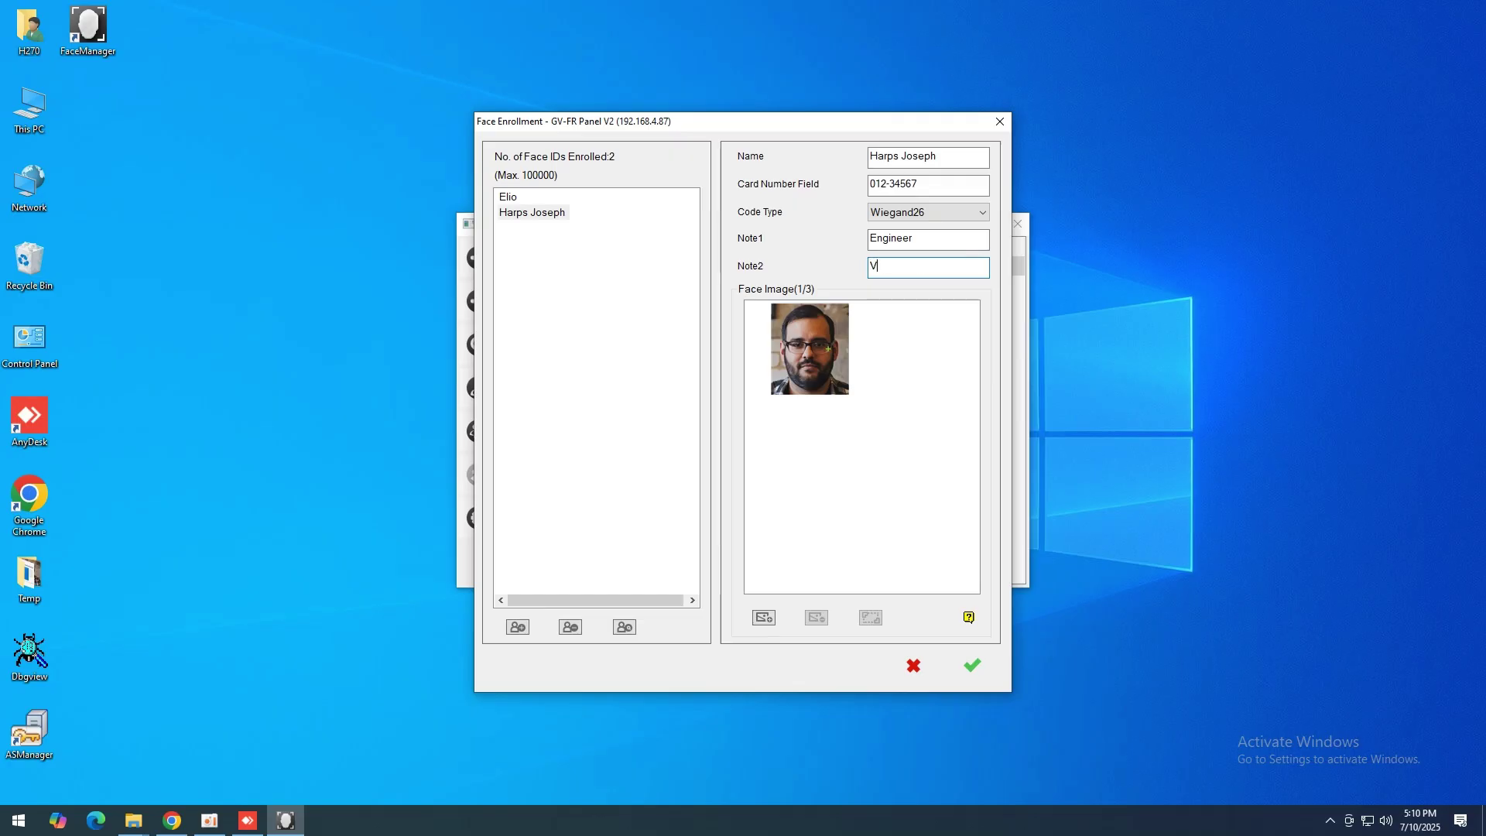
{"action": "left_click", "coordinate": [972, 665]}
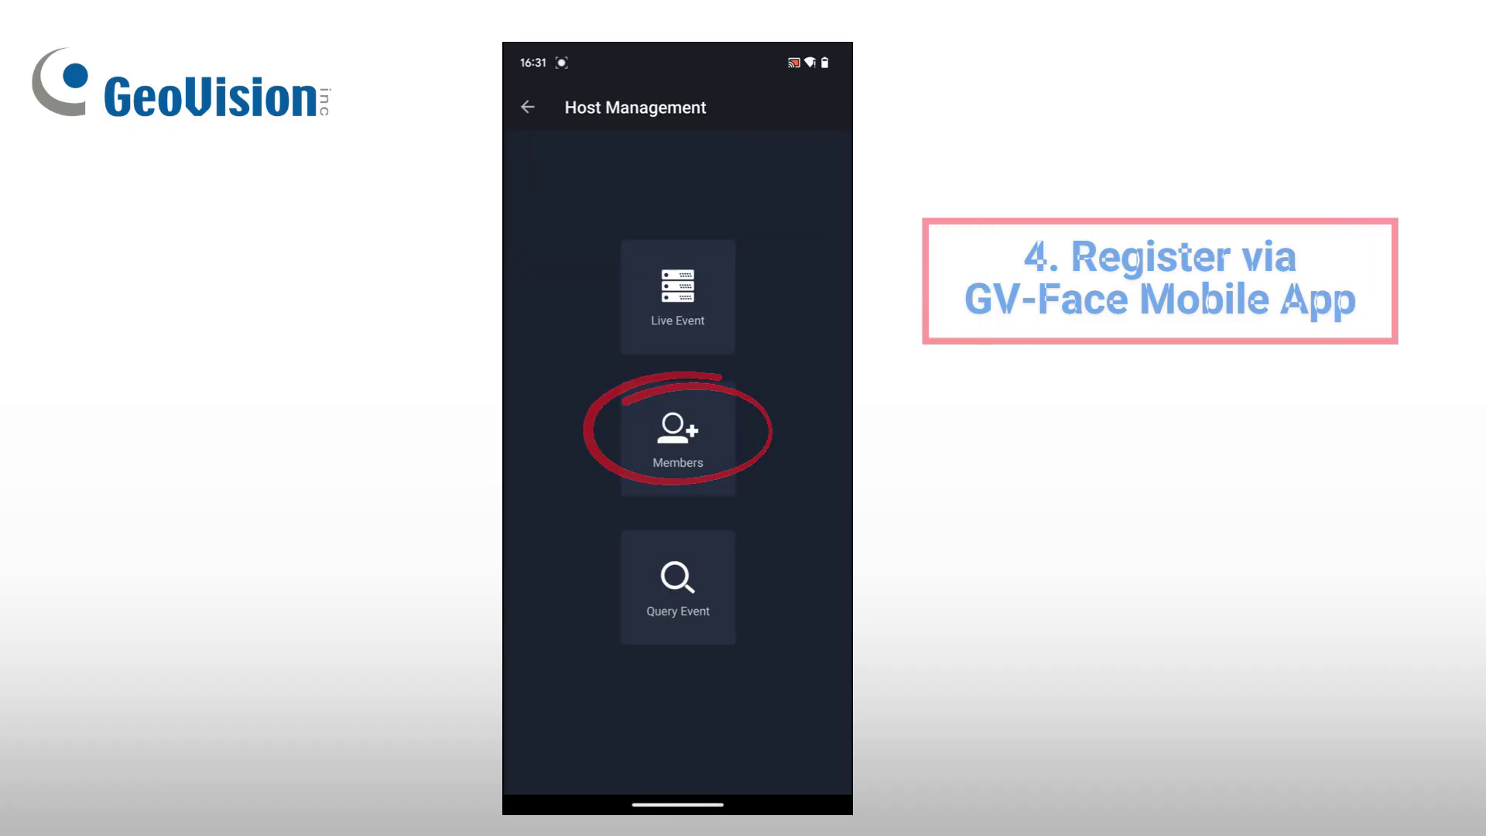
Step: Start enrolling a new member from the Members list and enter the Face Name
{"action": "left_click", "coordinate": [678, 441]}
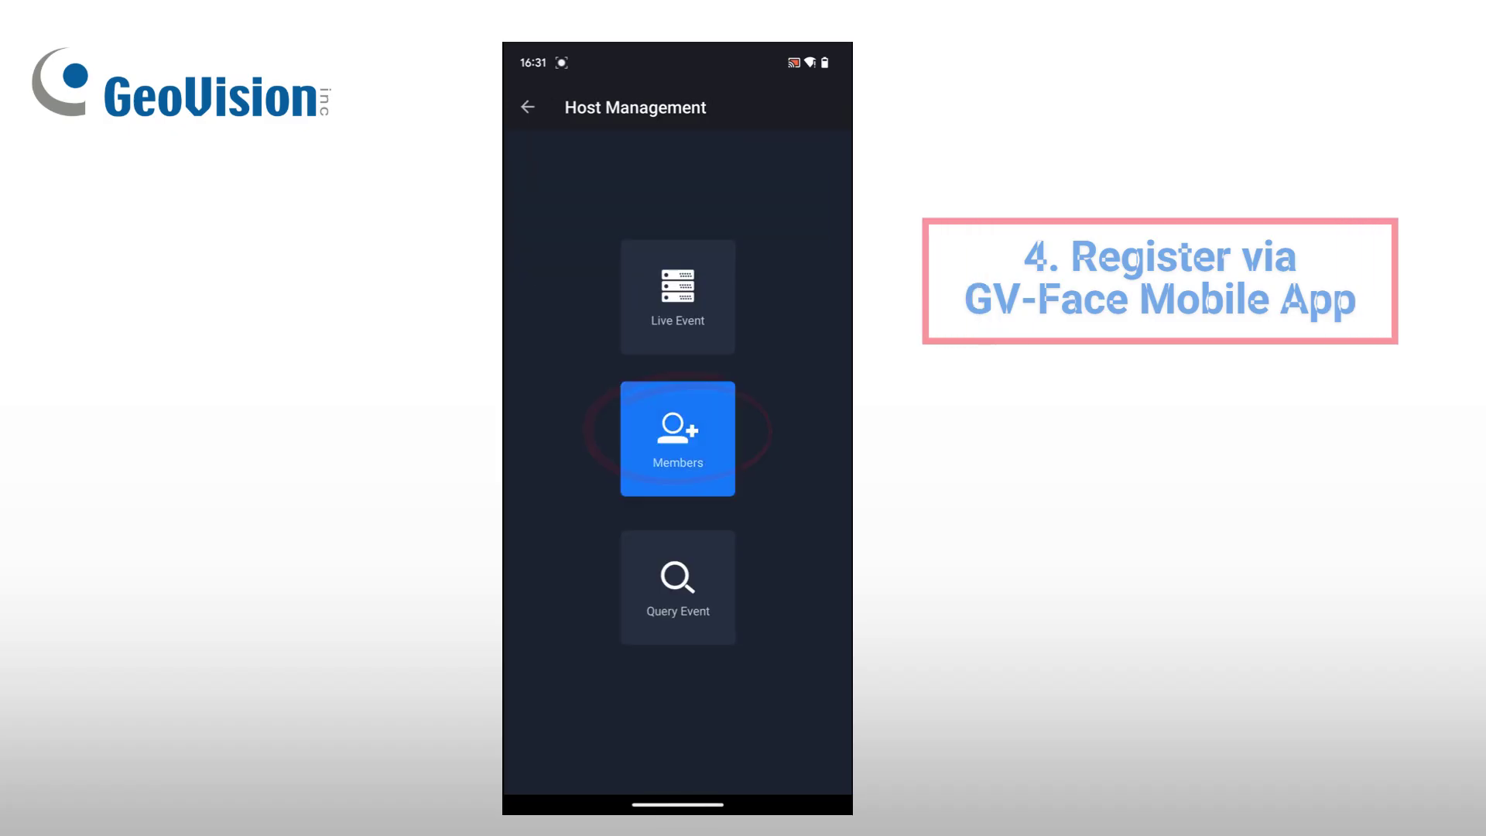
{"action": "left_click", "coordinate": [831, 107]}
{"action": "left_click", "coordinate": [619, 381]}
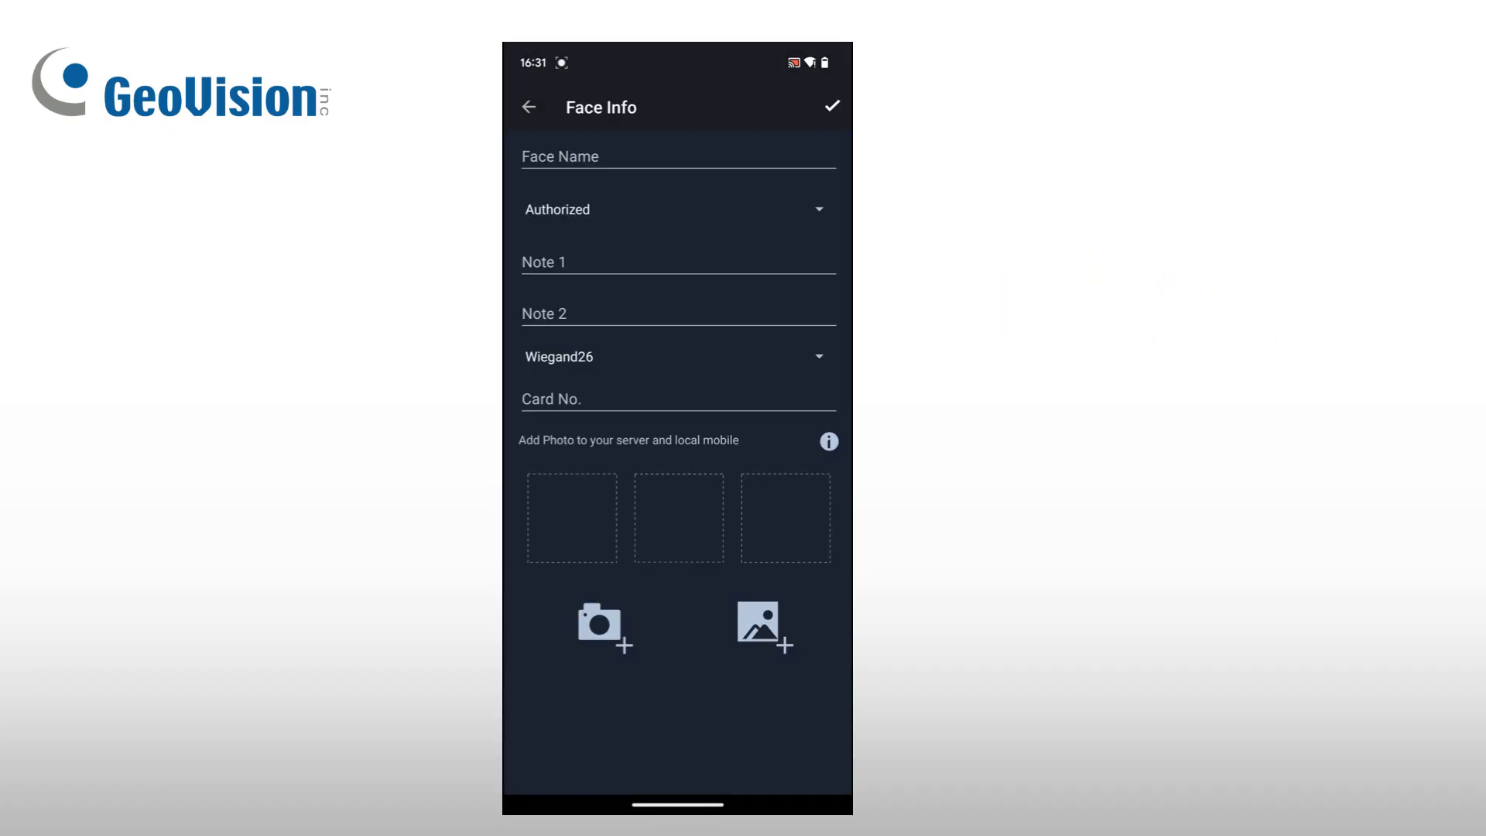
{"action": "left_click", "coordinate": [589, 155]}
{"action": "type", "text": "E"}
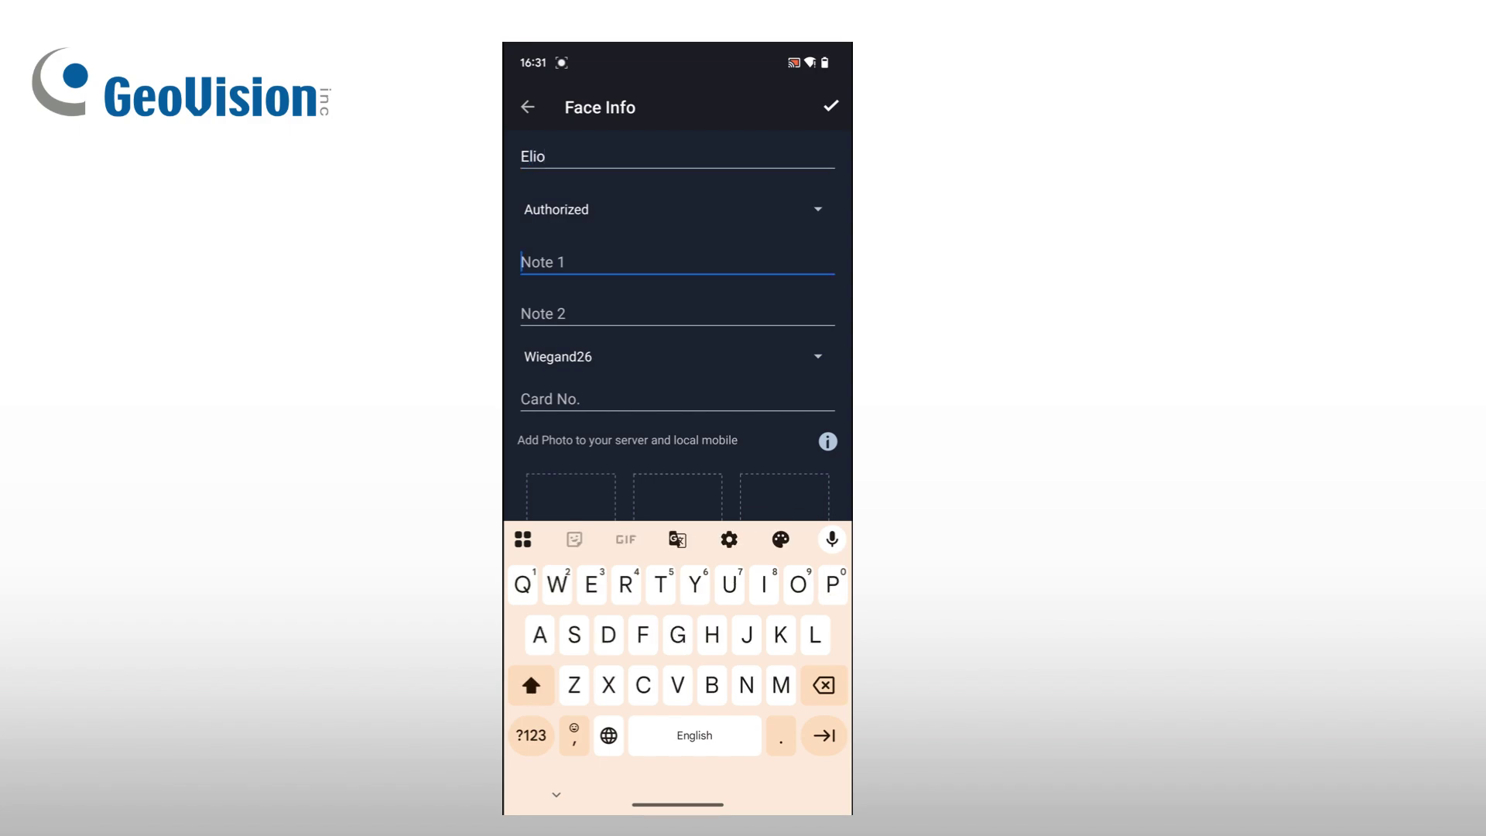
{"action": "type", "text": "Engineer"}
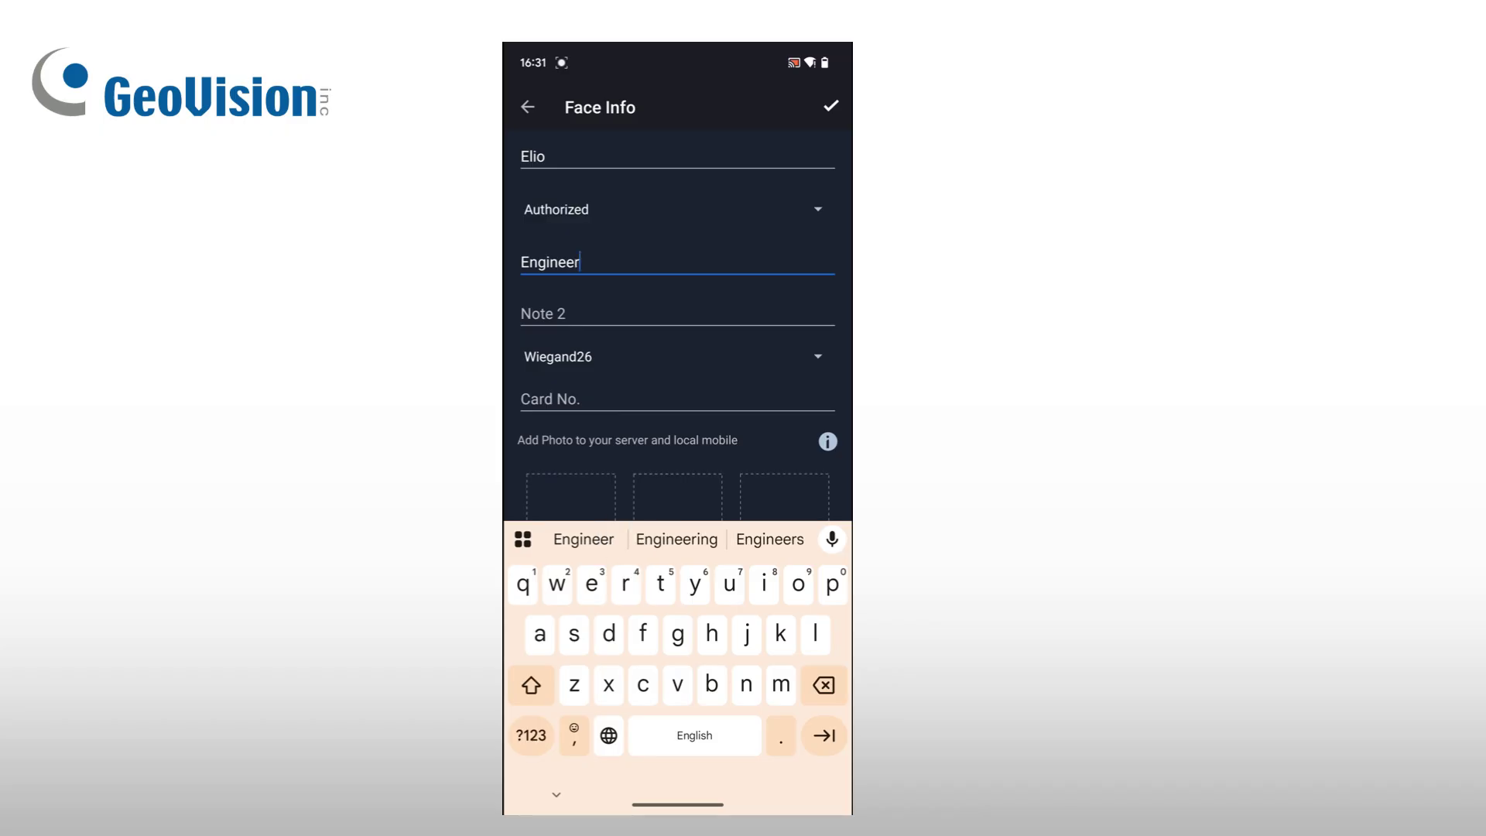
Step: Fill the second note and card number, then snapshot the member's face with the camera
{"action": "left_click", "coordinate": [542, 314]}
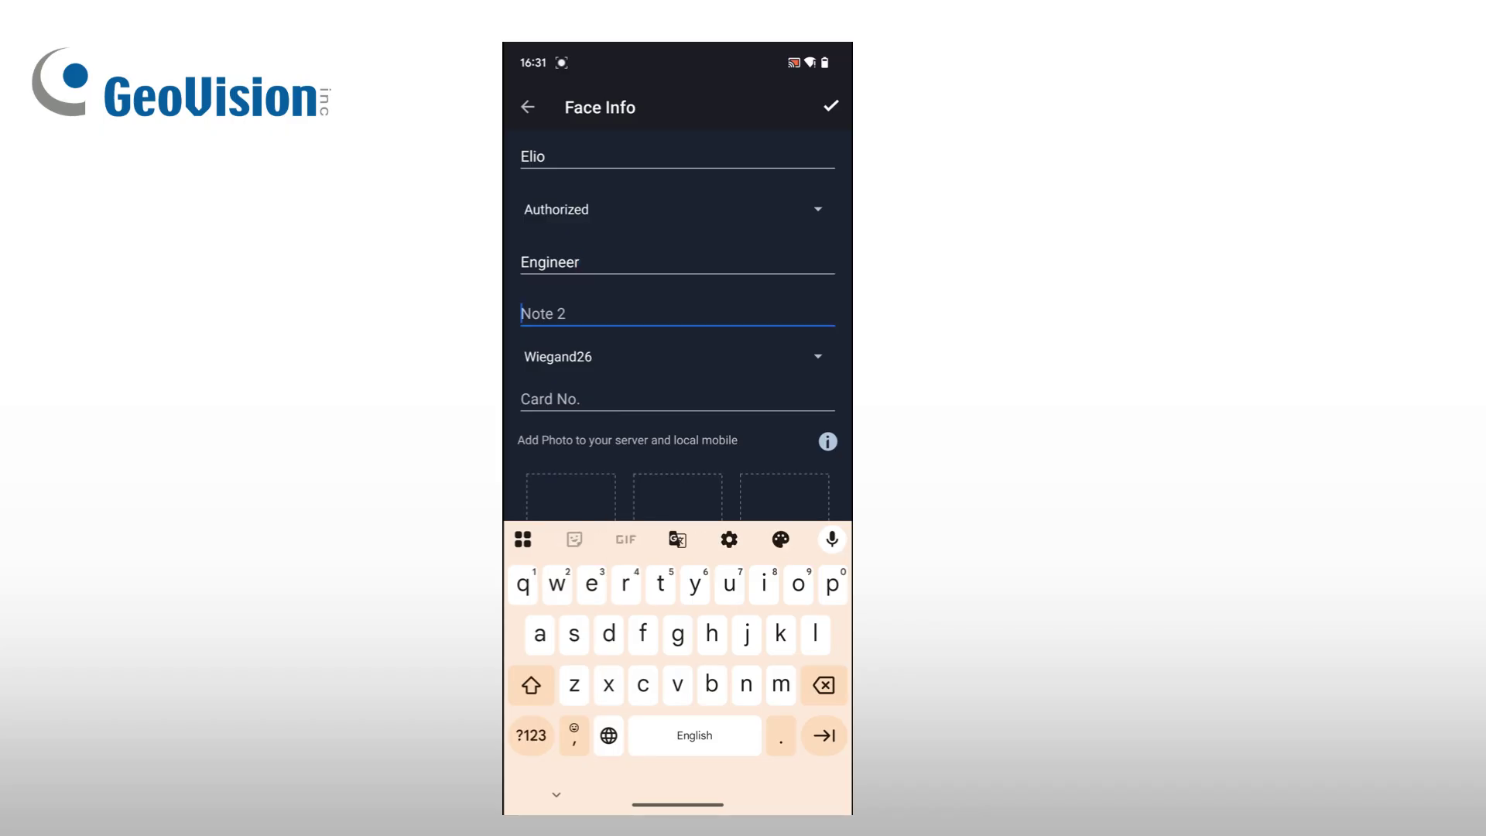
{"action": "type", "text": "v"}
{"action": "left_click", "coordinate": [531, 736]}
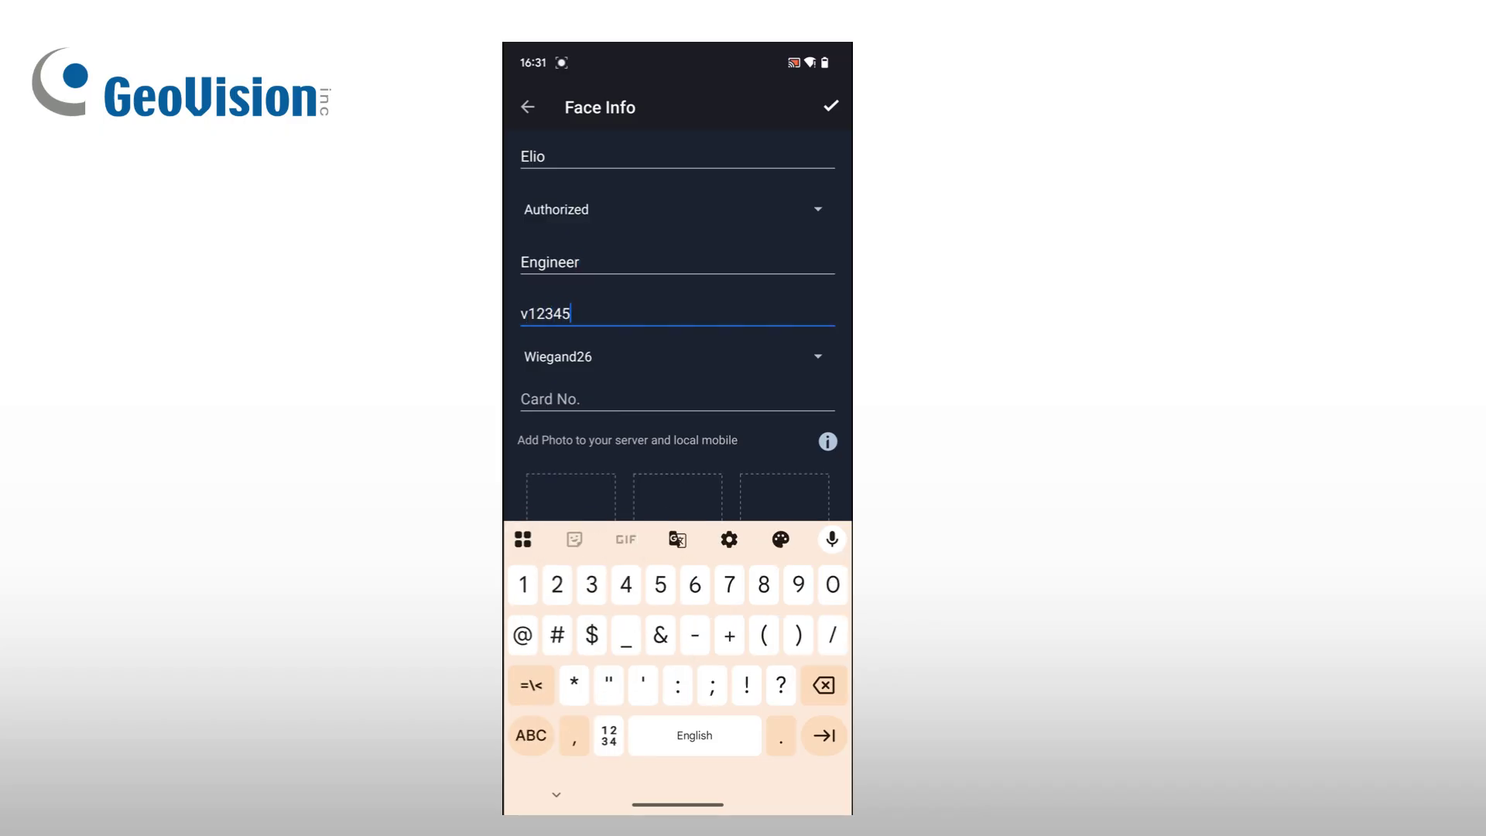
{"action": "left_click", "coordinate": [550, 398]}
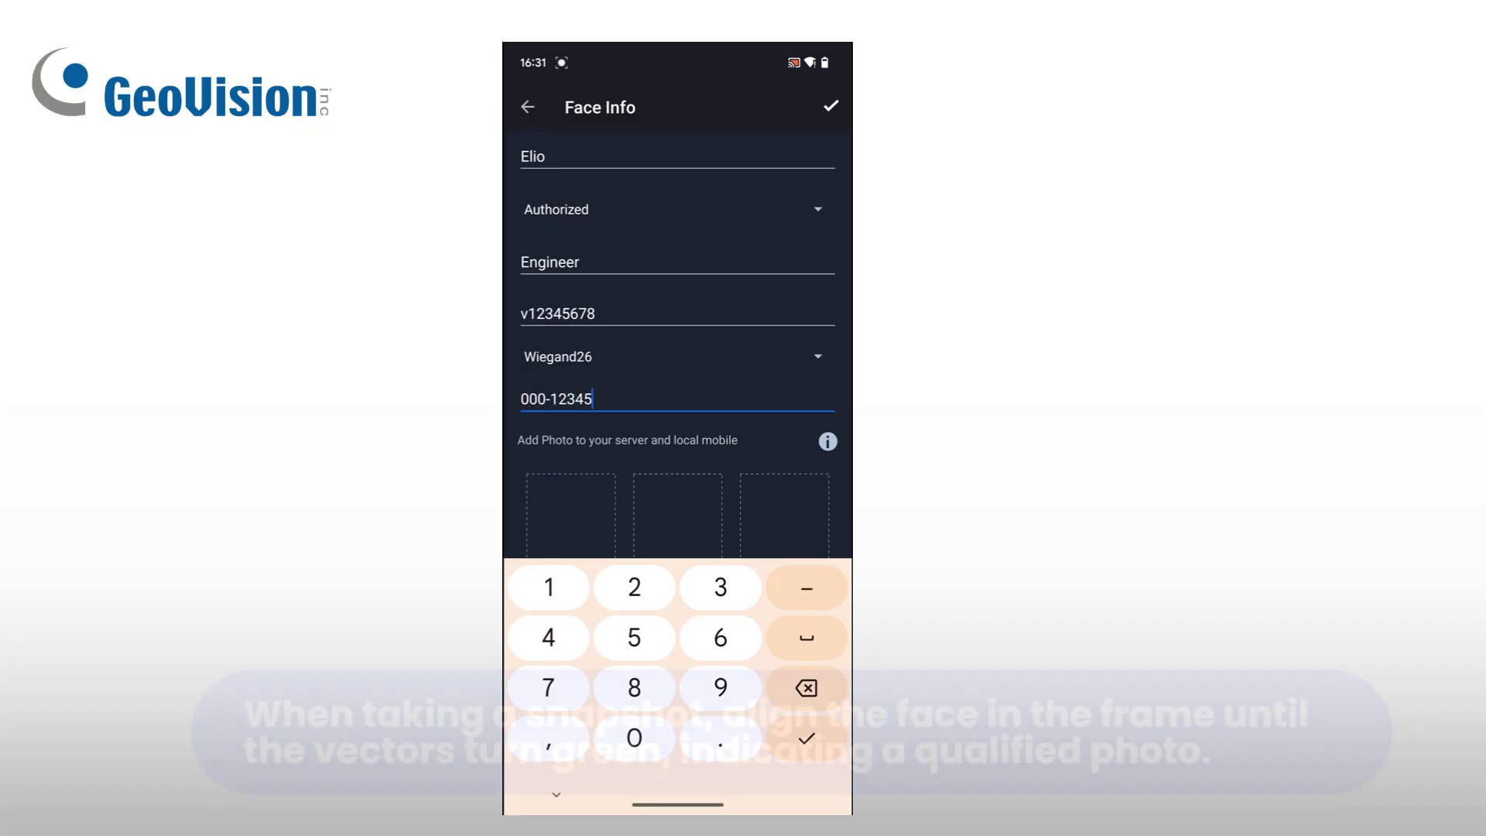
{"action": "key", "text": "Return"}
{"action": "left_click", "coordinate": [597, 619]}
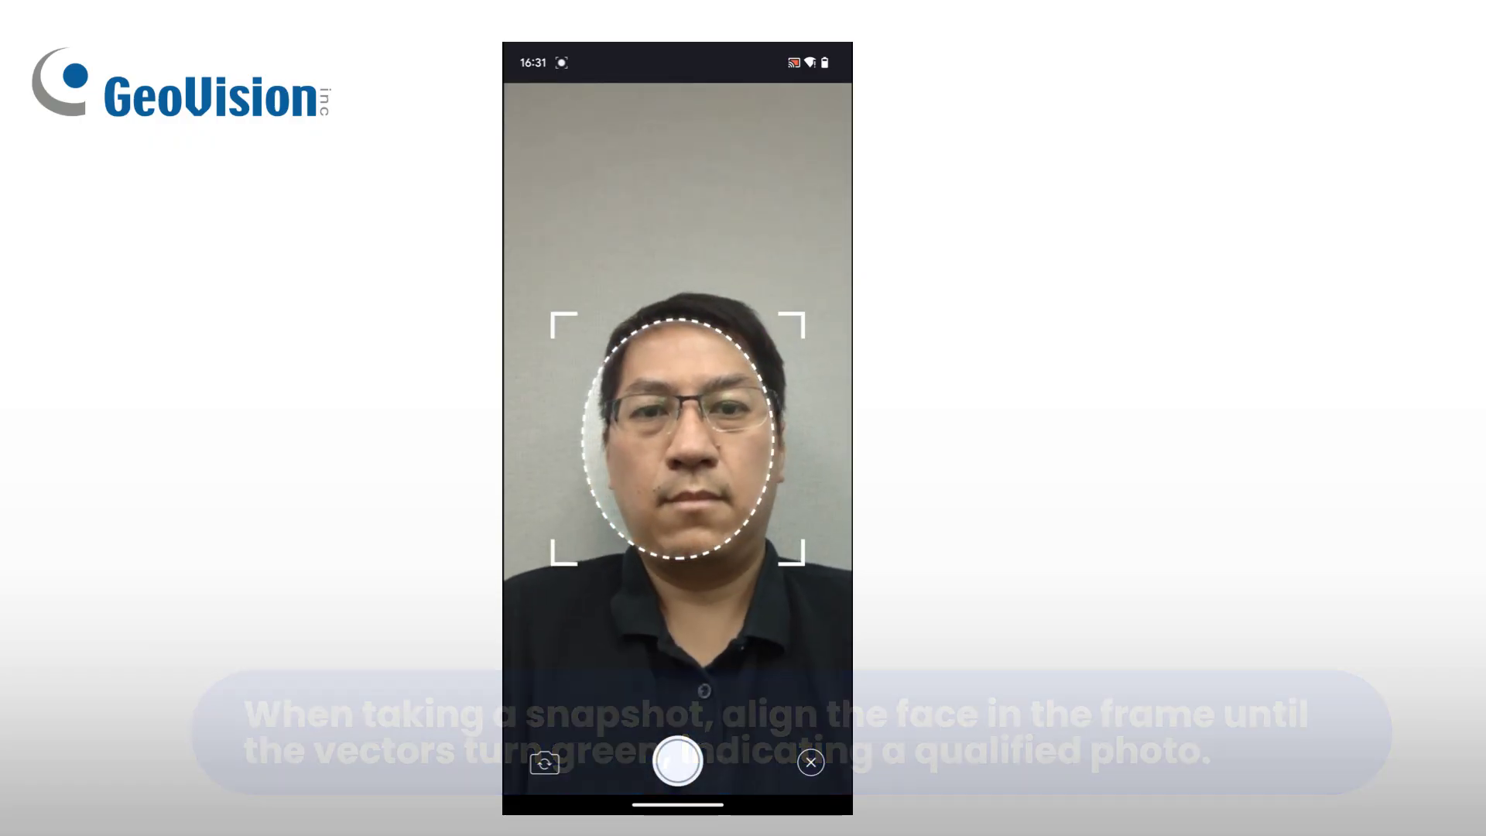
{"action": "left_click", "coordinate": [677, 761]}
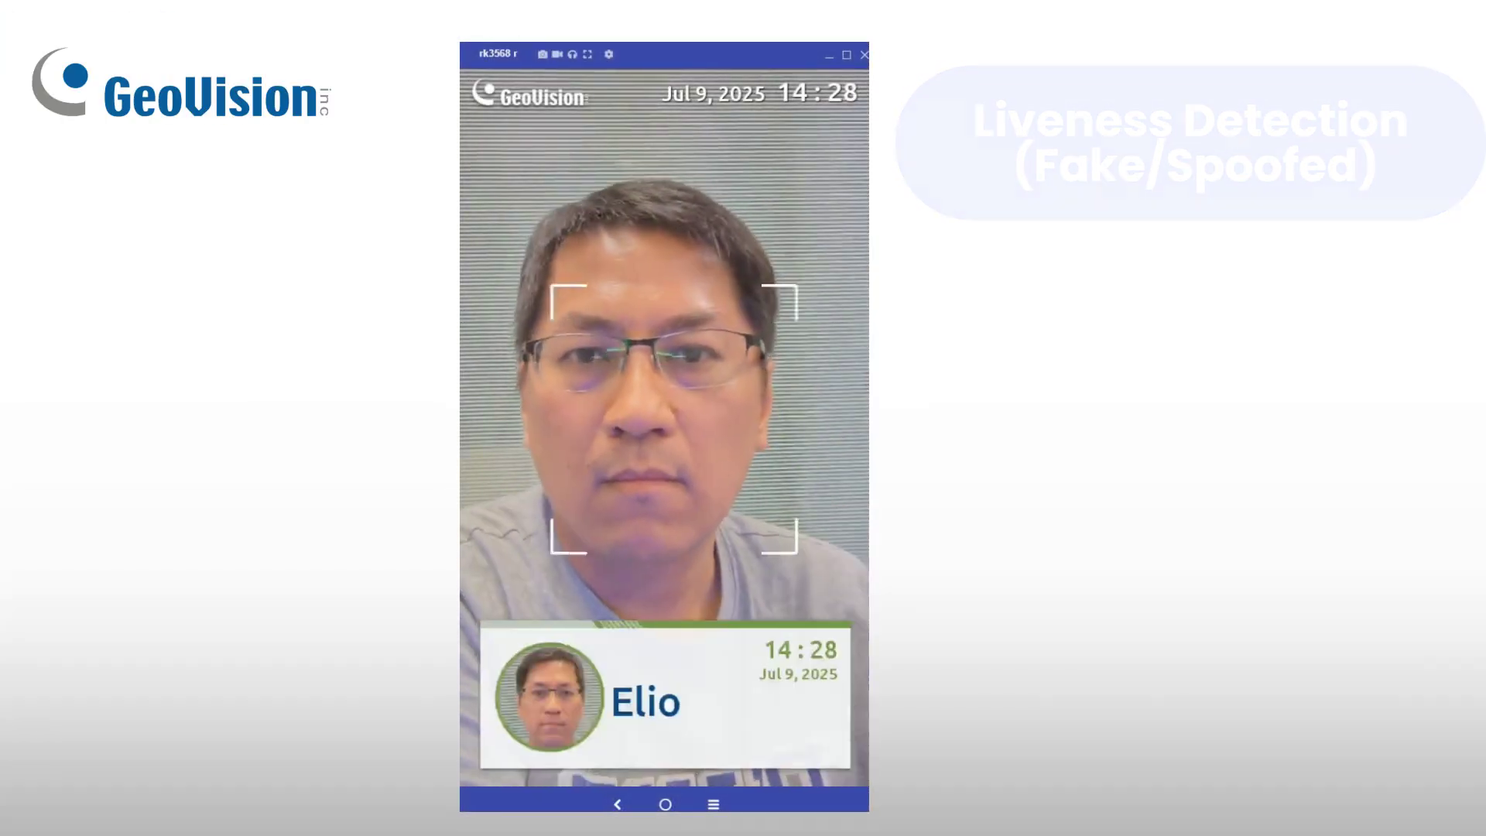
Step: Unlock Config with the admin password and switch on Fake/Spoofed under Recognition Setting
{"action": "type", "text": "a"}
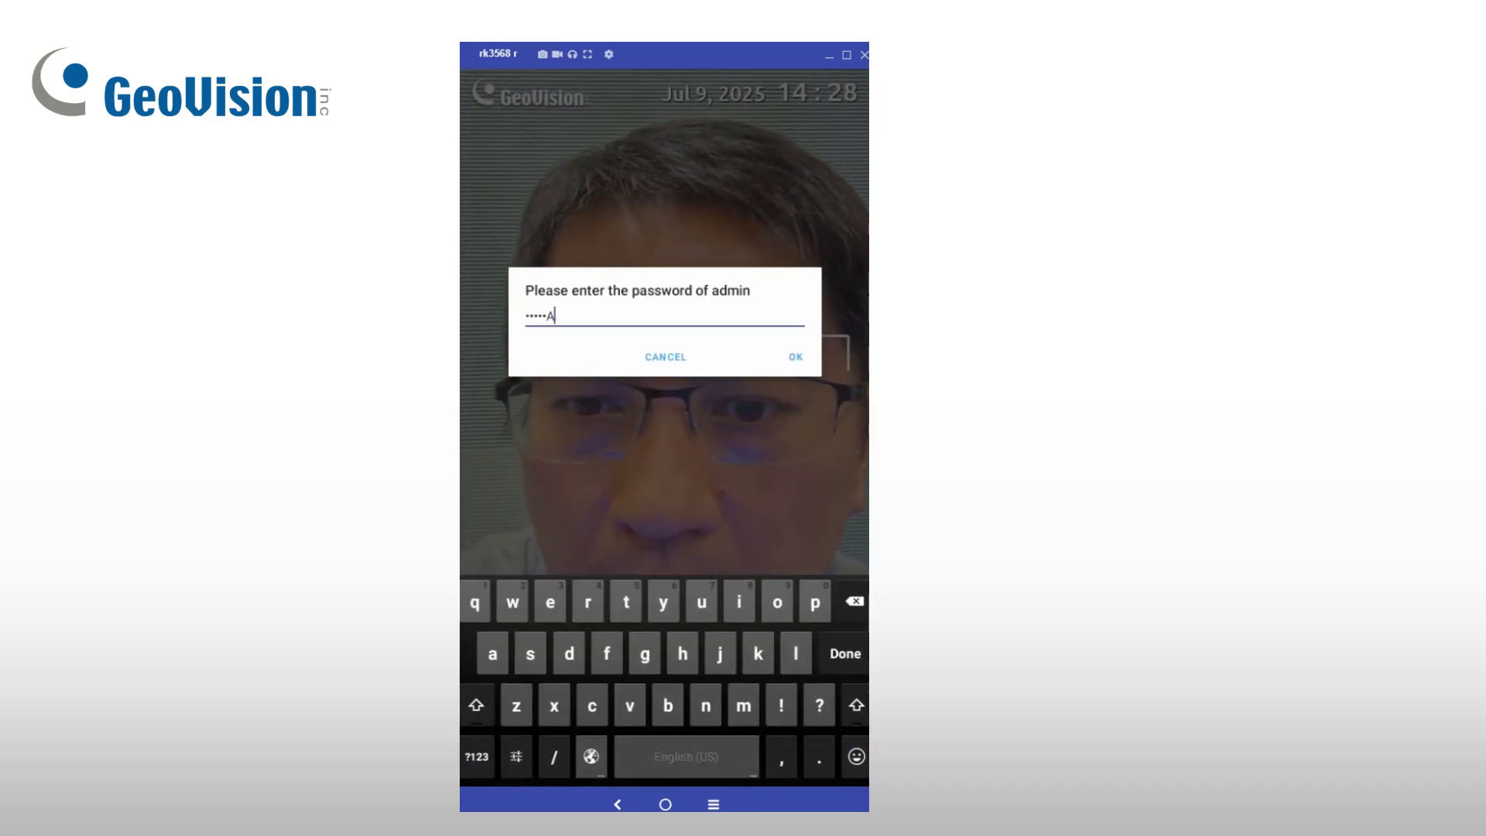
{"action": "key", "text": "Return"}
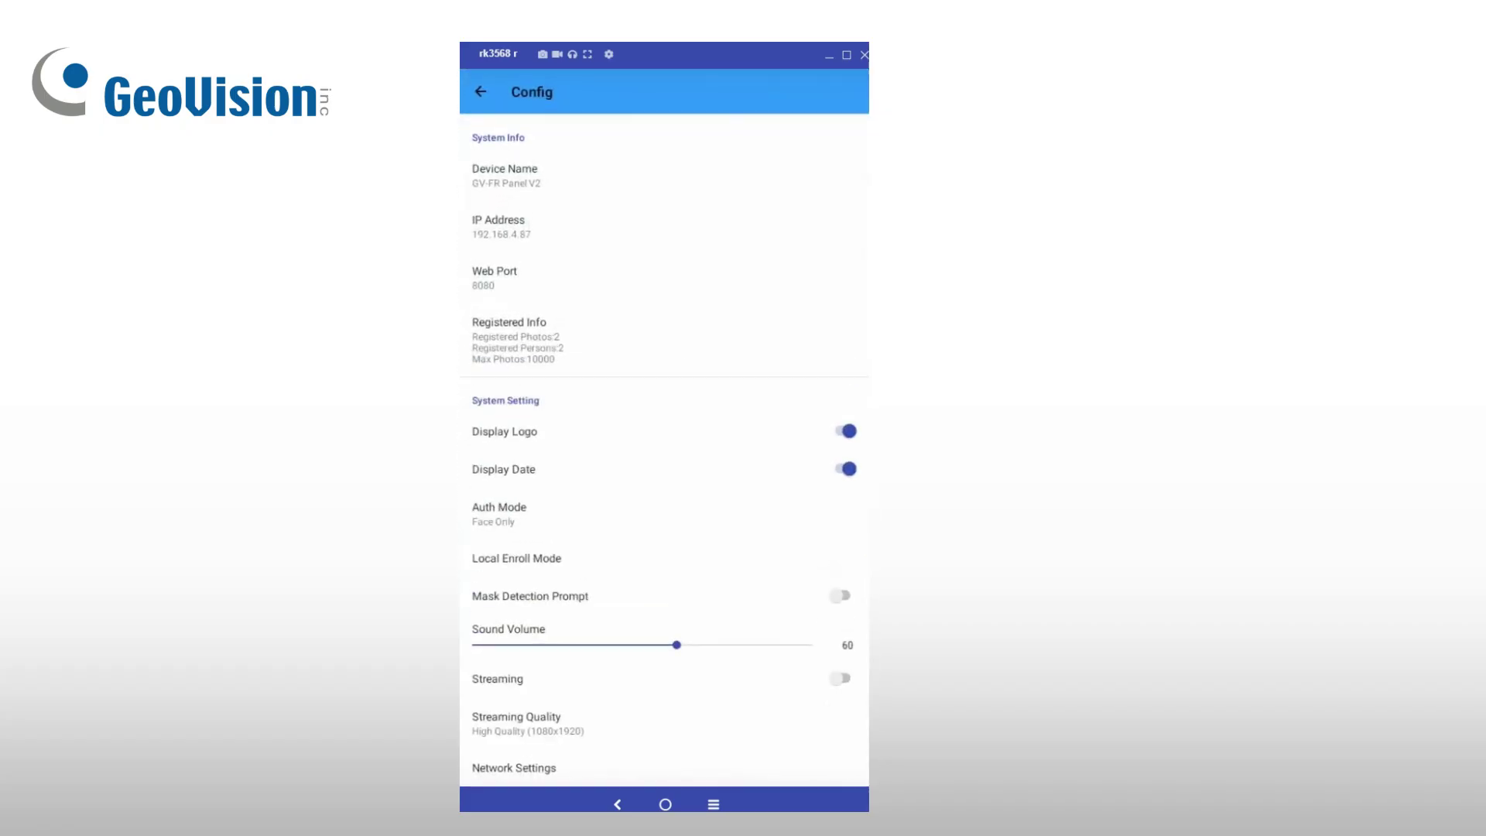
{"action": "scroll", "coordinate": [664, 449], "scroll_direction": "down", "scroll_amount": 2}
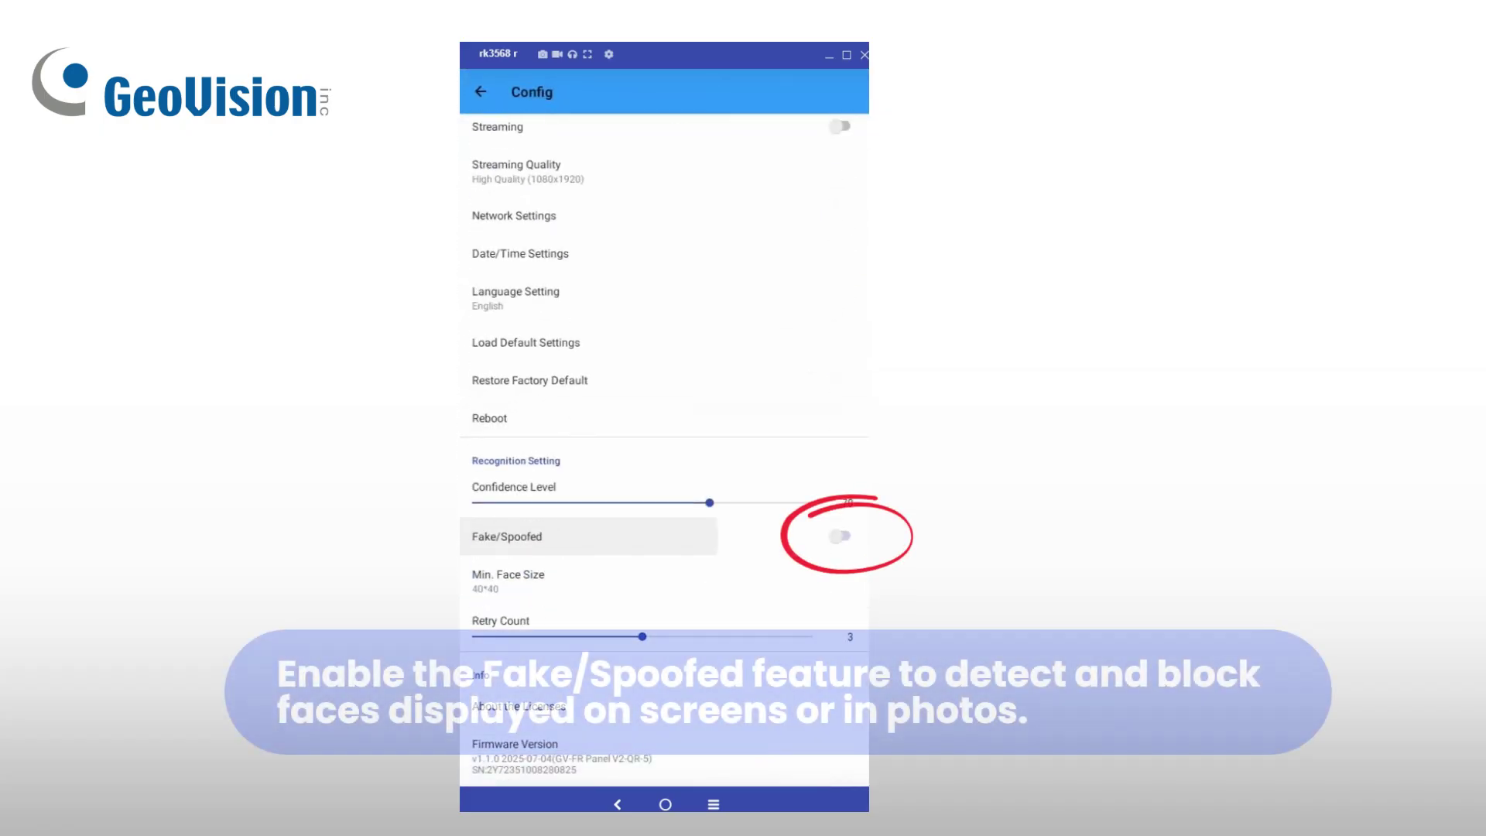
{"action": "left_click", "coordinate": [844, 536]}
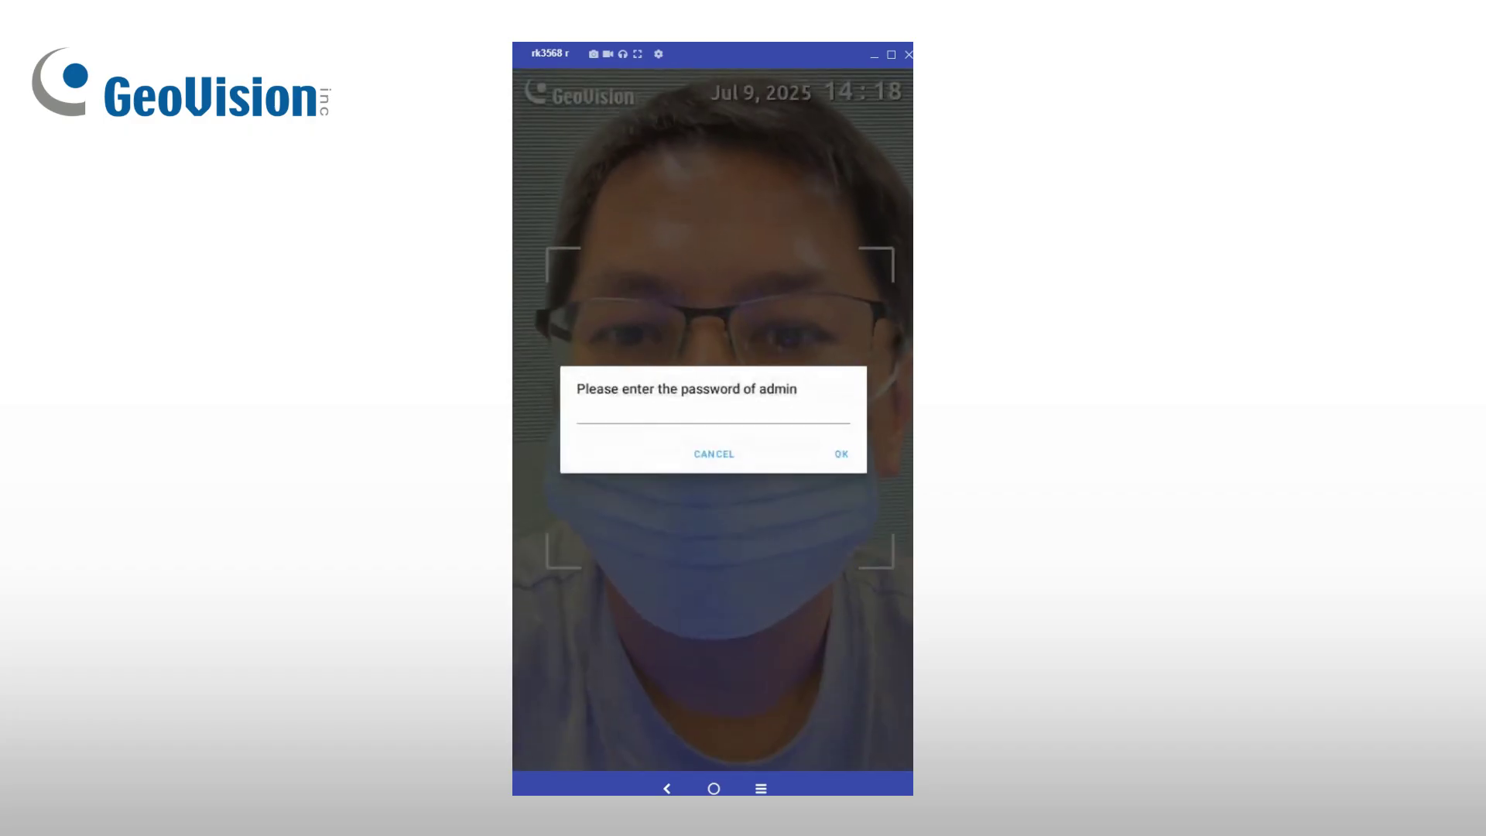
Step: Unlock Config with the admin password and switch on the Mask Detection Prompt toggle
{"action": "type", "text": "aa"}
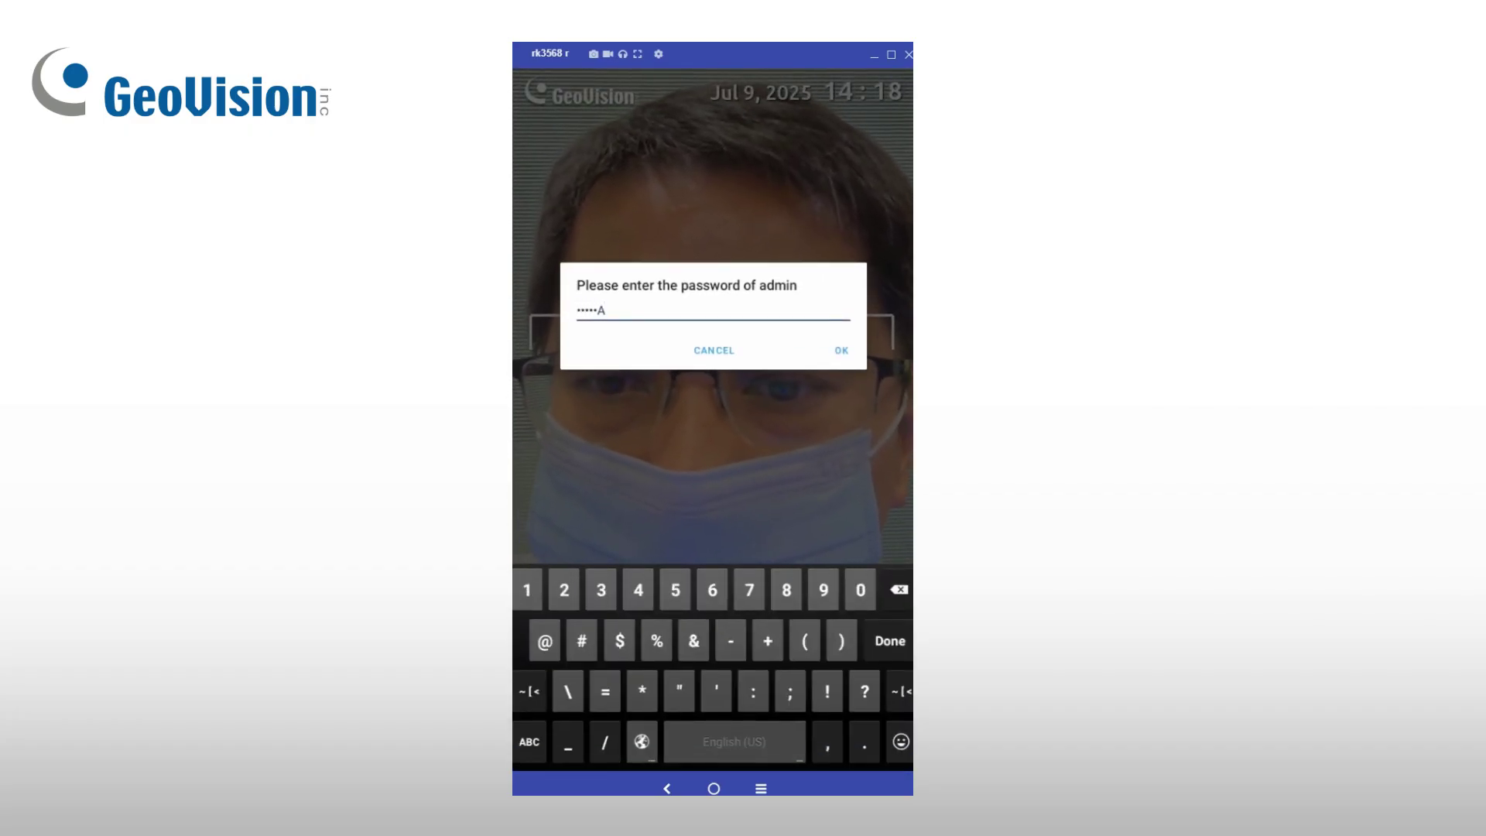
{"action": "key", "text": "Return"}
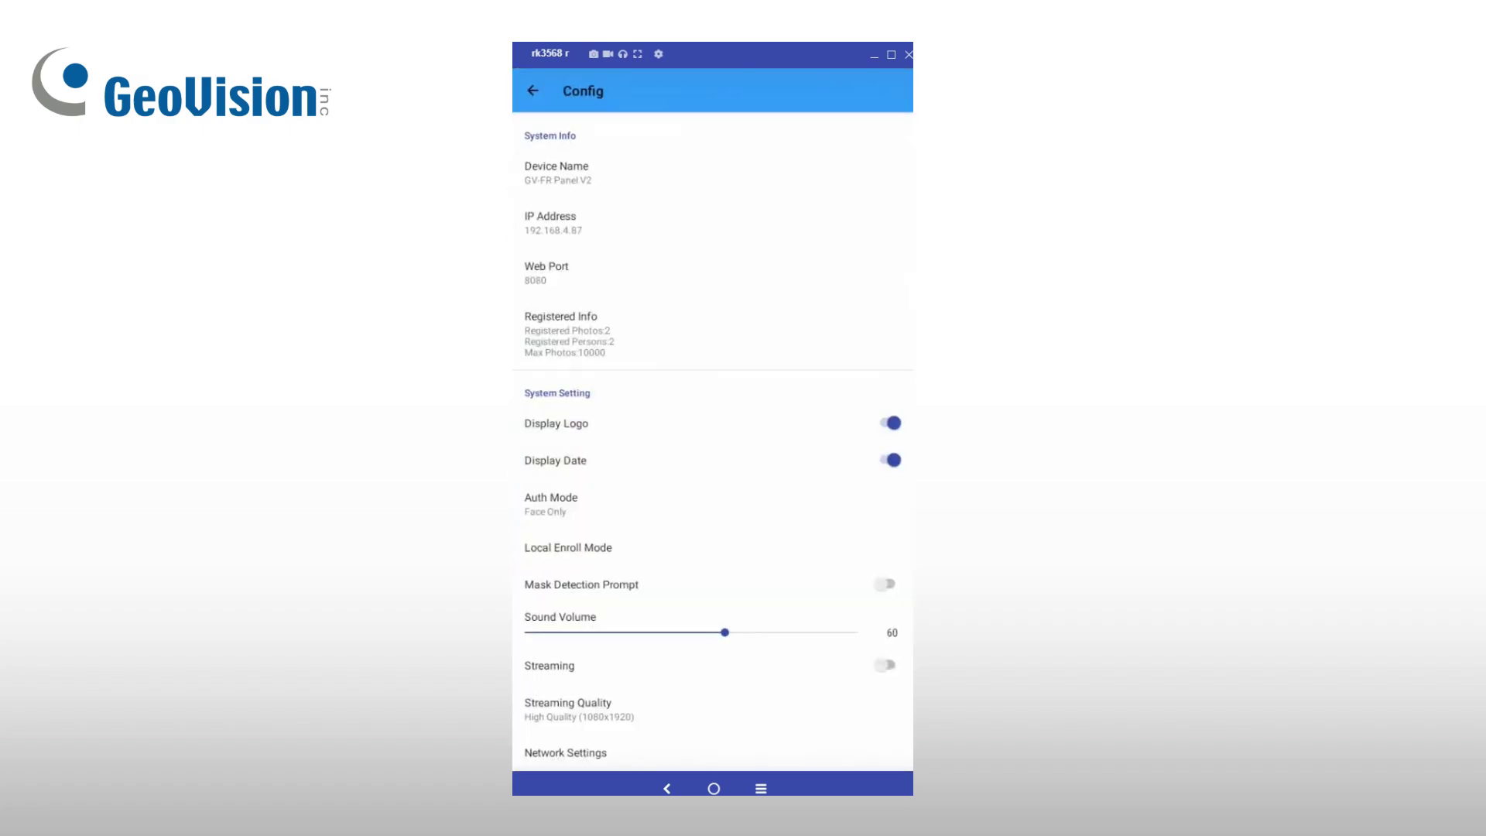
{"action": "left_click", "coordinate": [890, 583]}
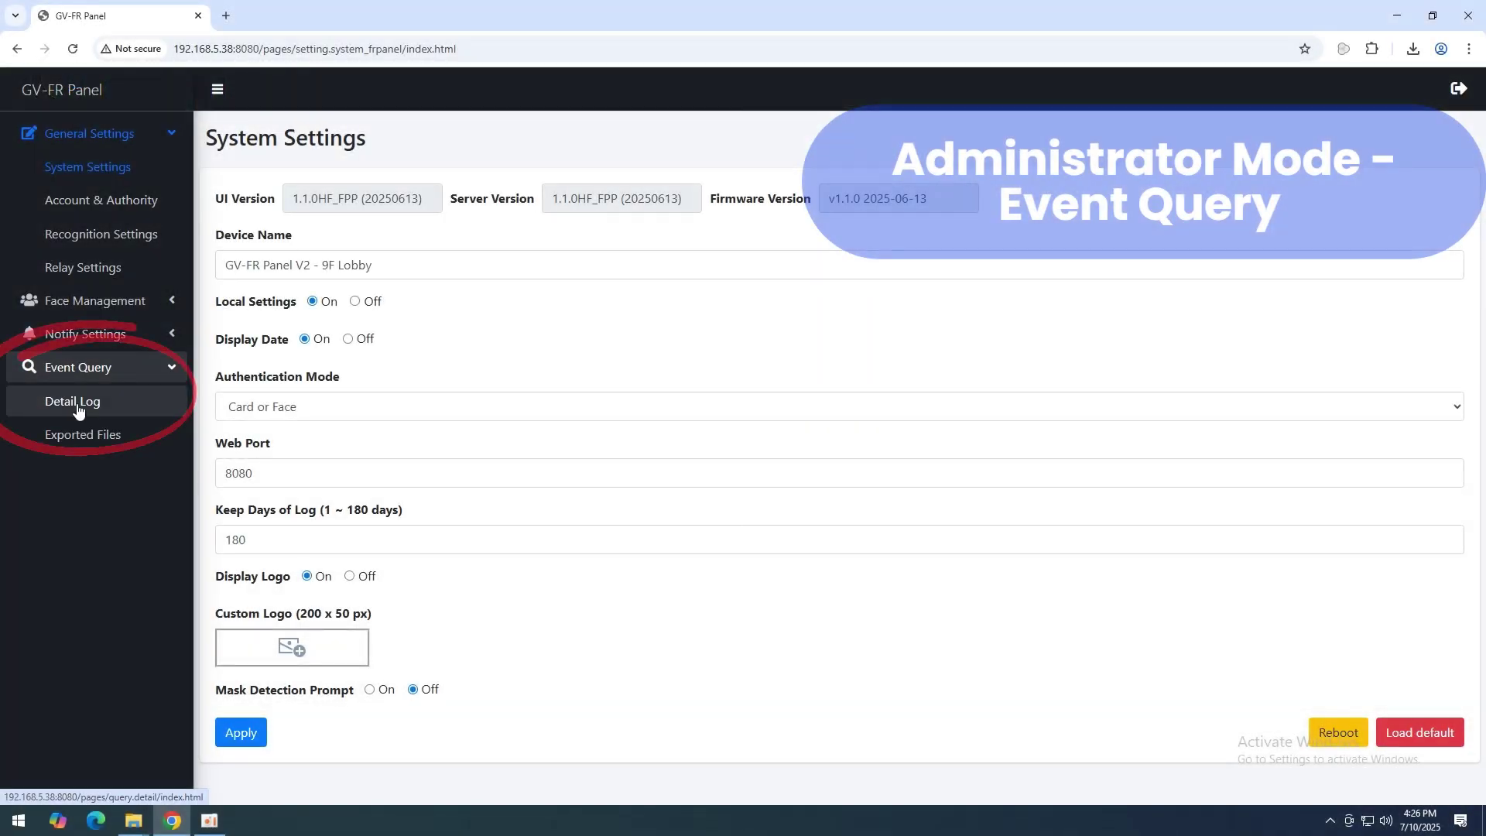
Step: Query the detailed event log for a chosen date range, filtered by a user's name
{"action": "left_click", "coordinate": [78, 407]}
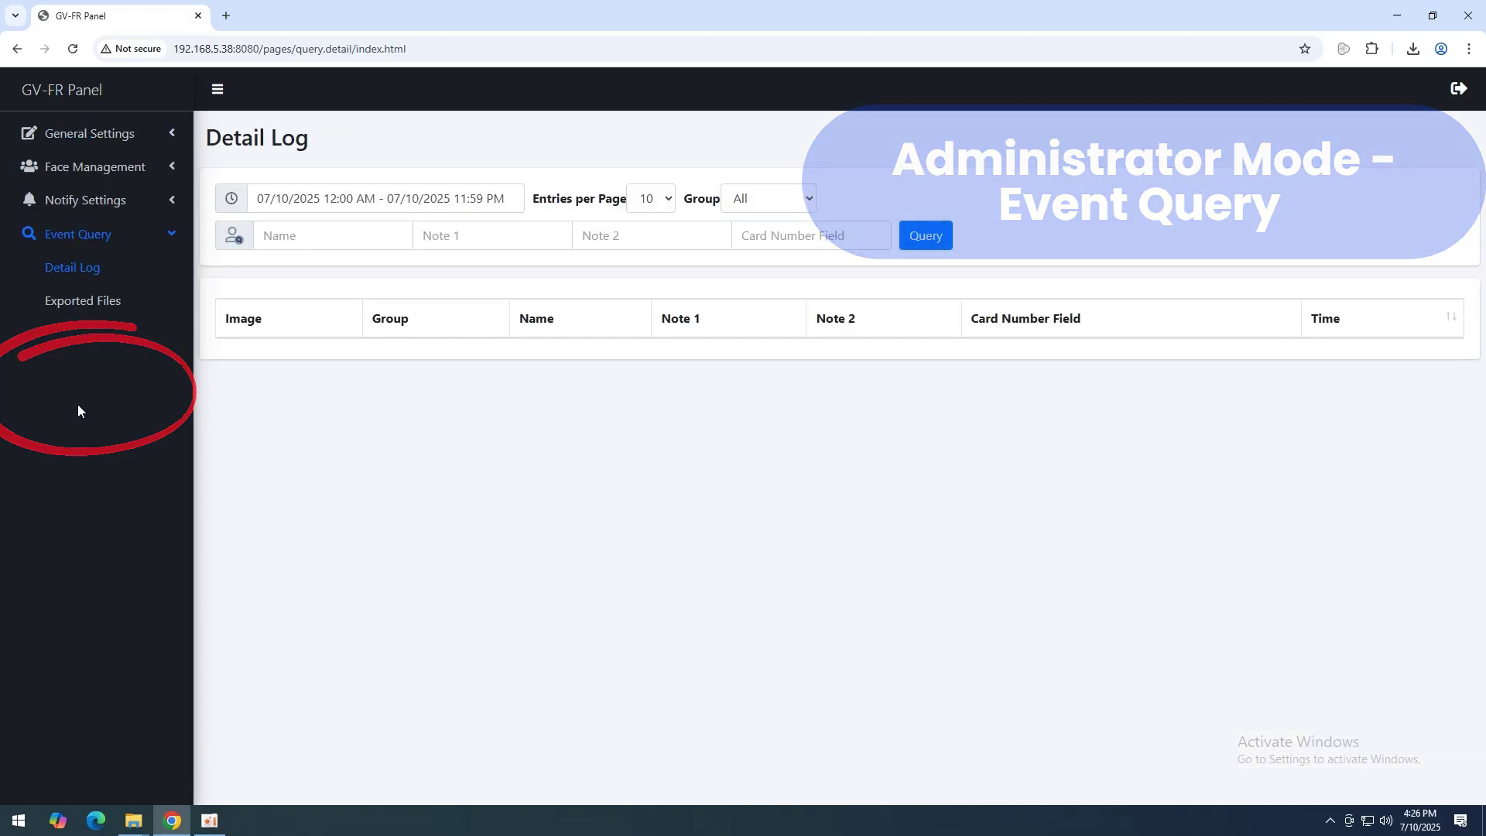
{"action": "left_click", "coordinate": [509, 200]}
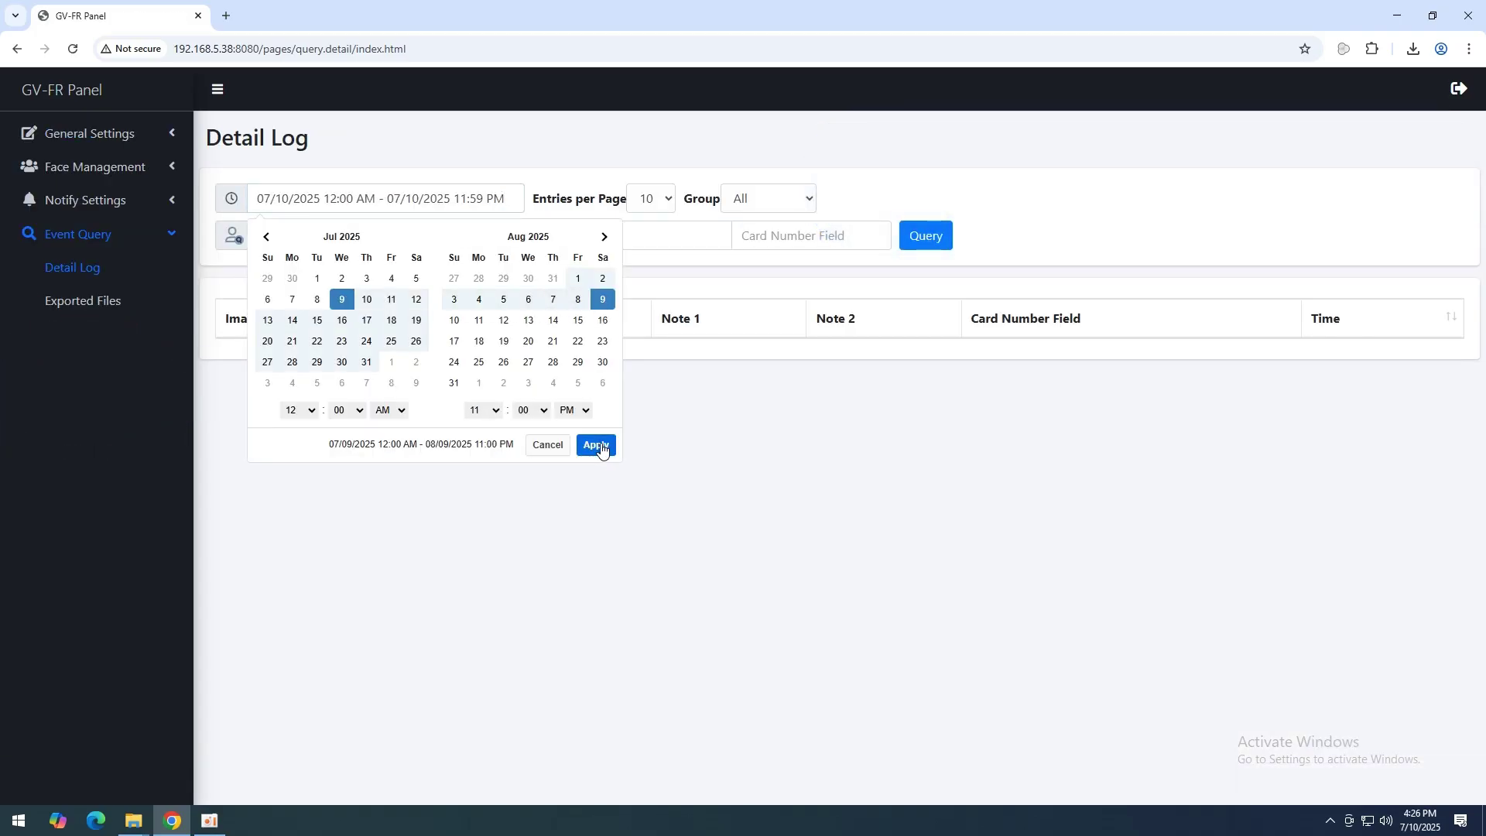
{"action": "left_click", "coordinate": [596, 445]}
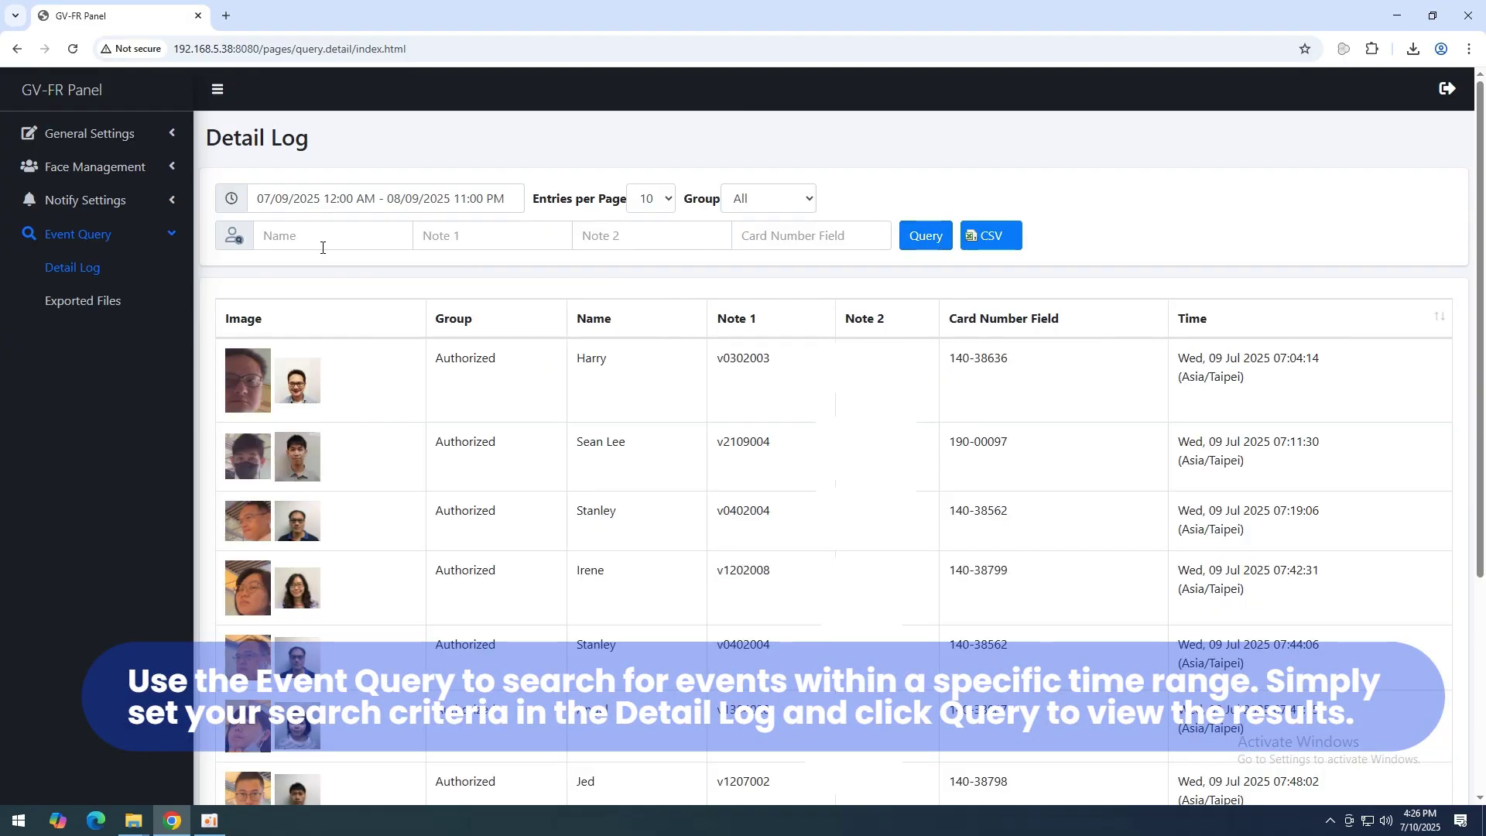
{"action": "type", "text": "Harry"}
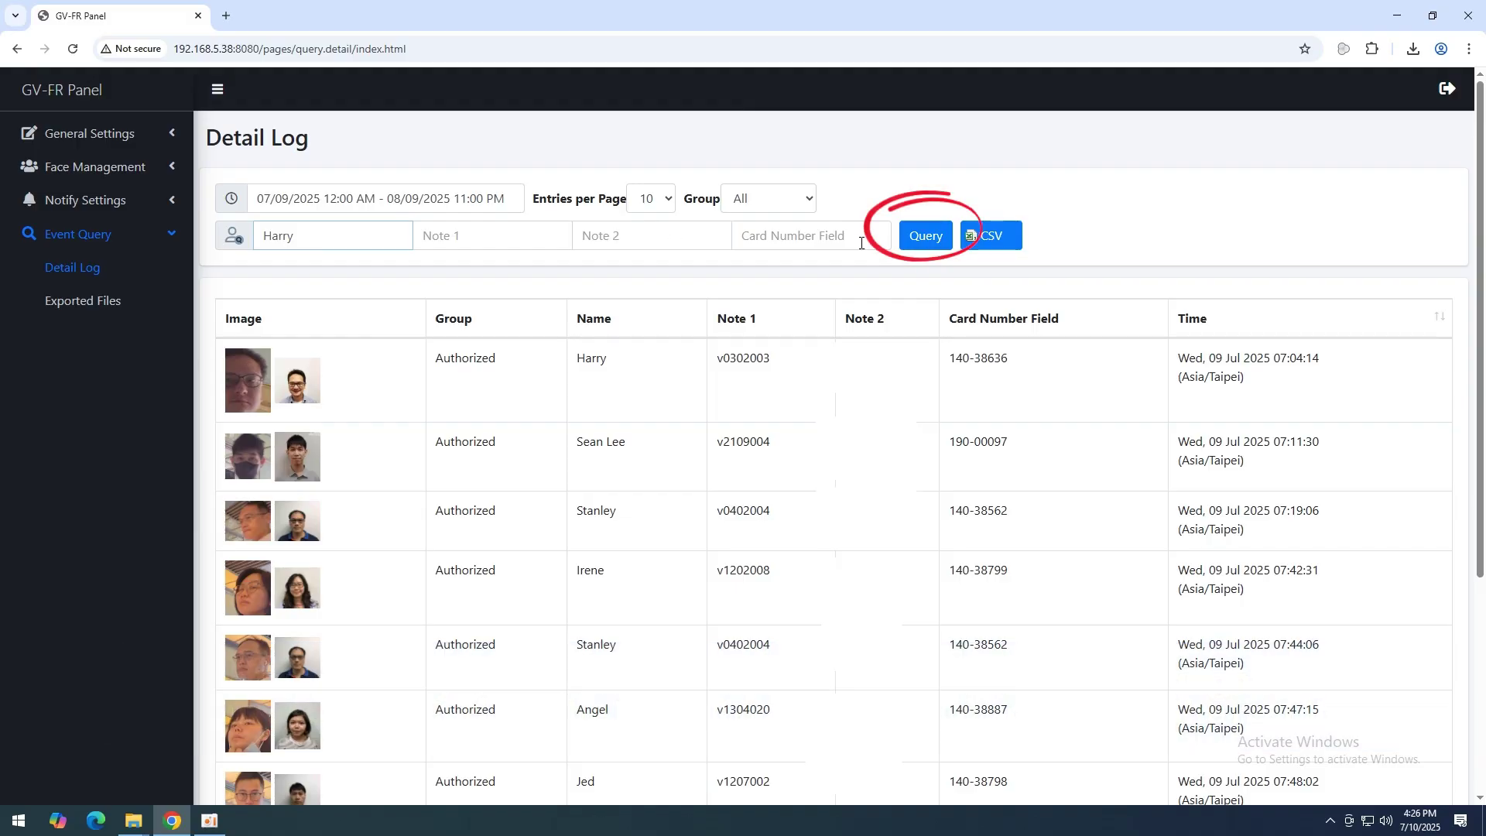
{"action": "left_click", "coordinate": [926, 245]}
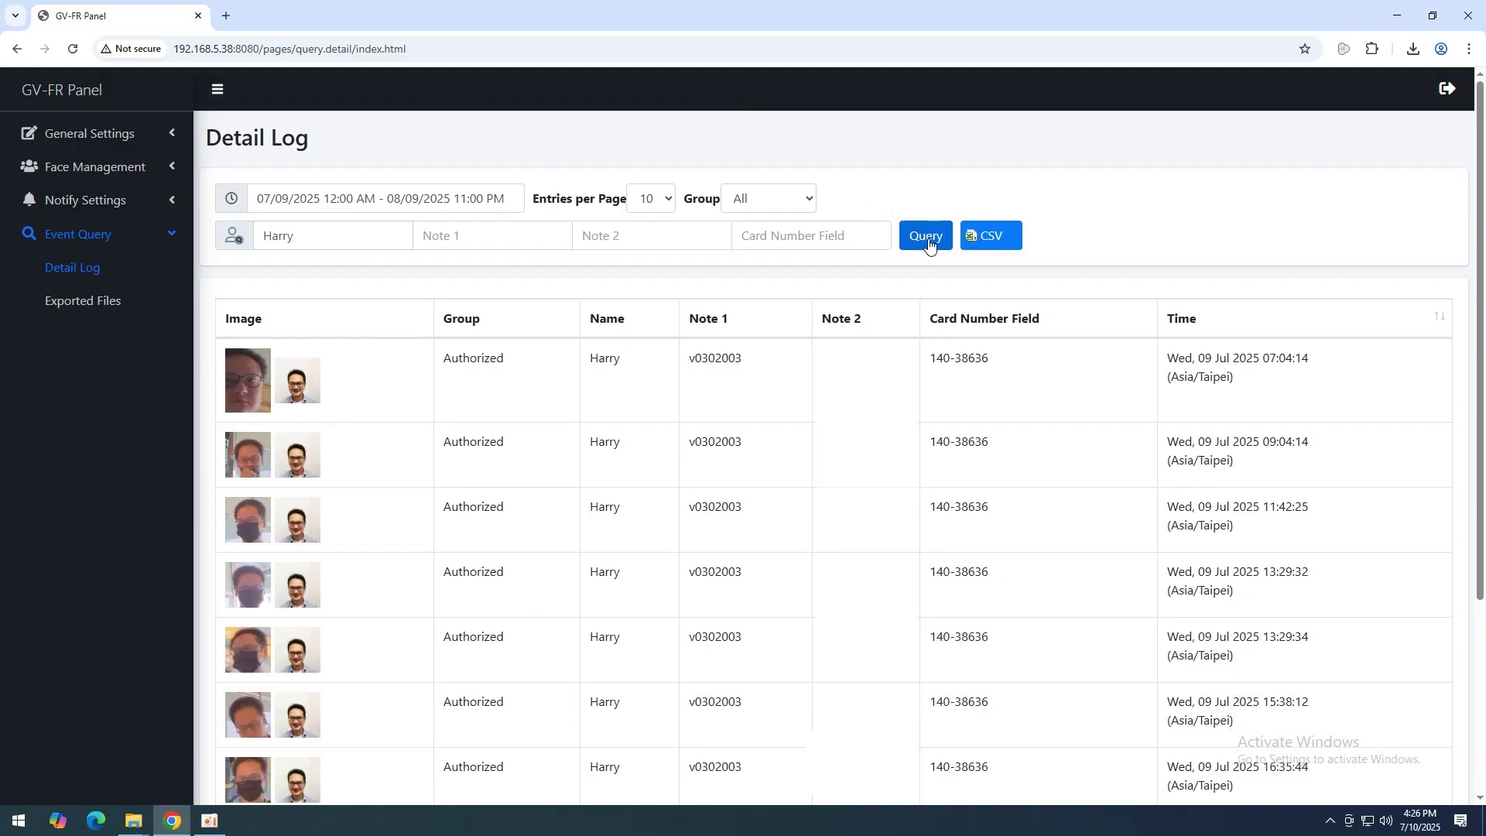
Step: Export the filtered results as log.csv and download the exported file
{"action": "left_click", "coordinate": [968, 232]}
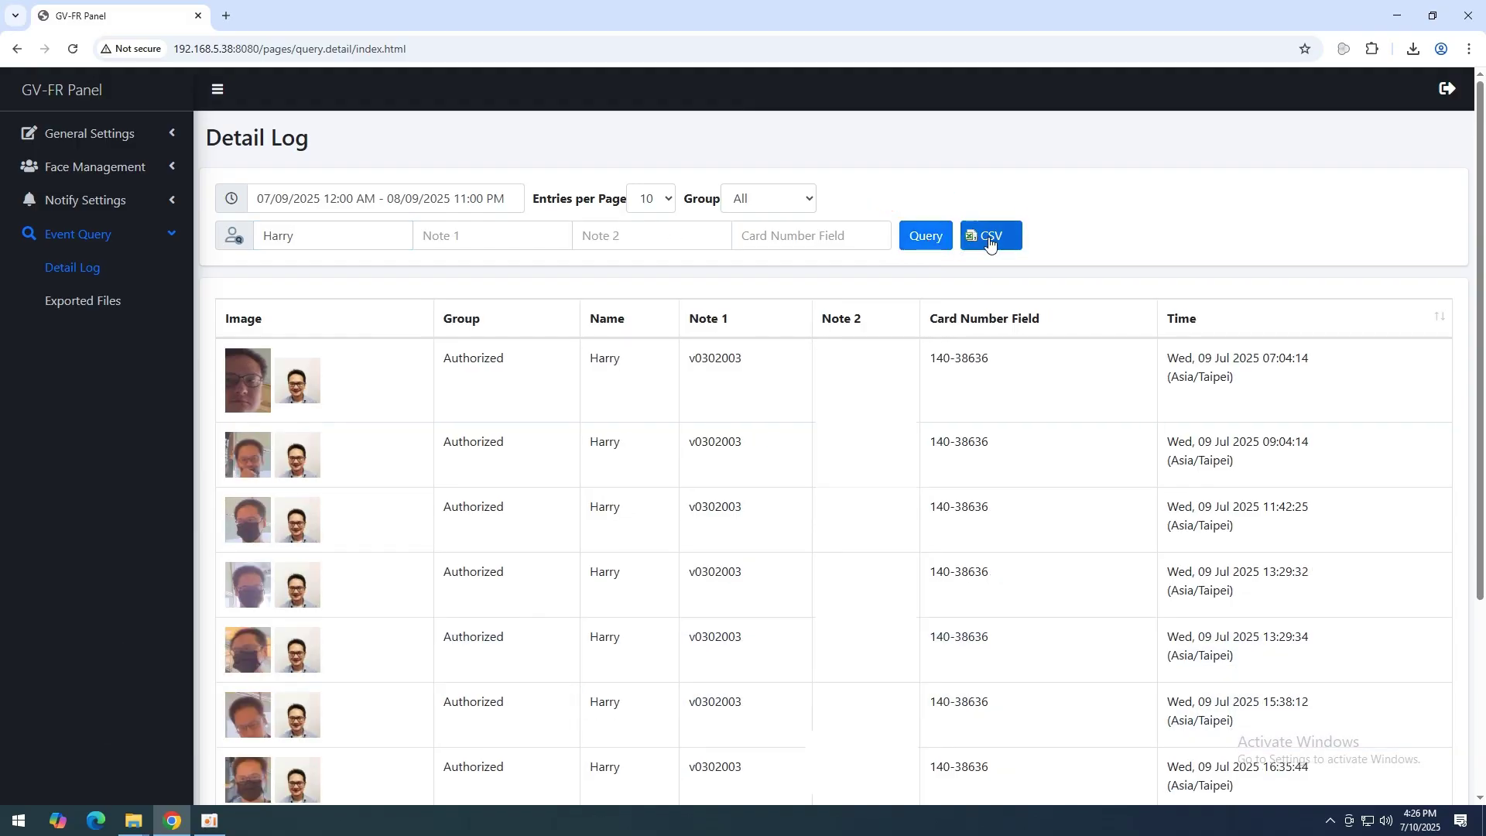
{"action": "left_click", "coordinate": [1001, 238]}
{"action": "left_click", "coordinate": [476, 188]}
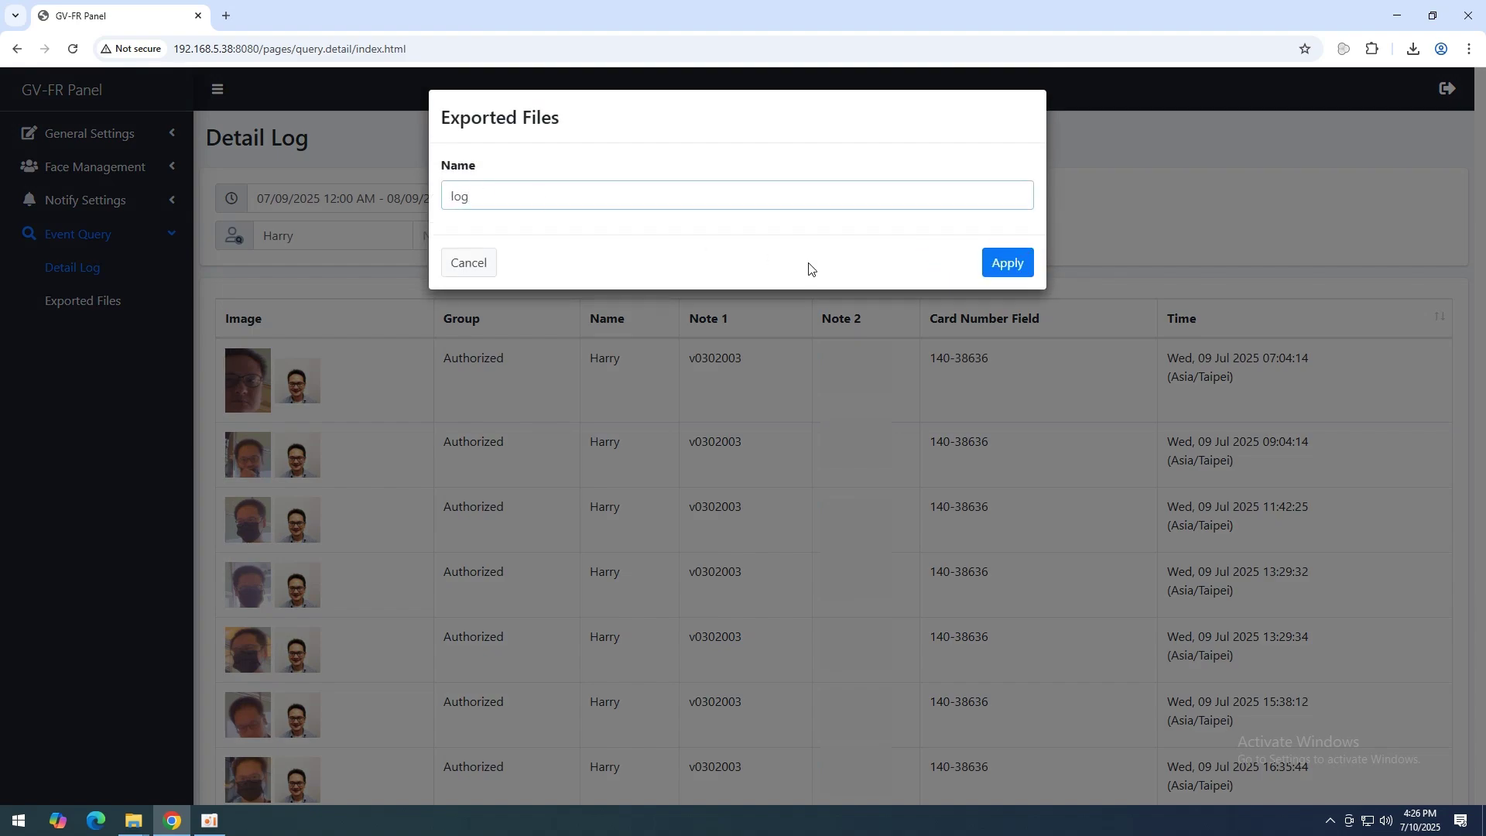
{"action": "left_click", "coordinate": [1019, 271]}
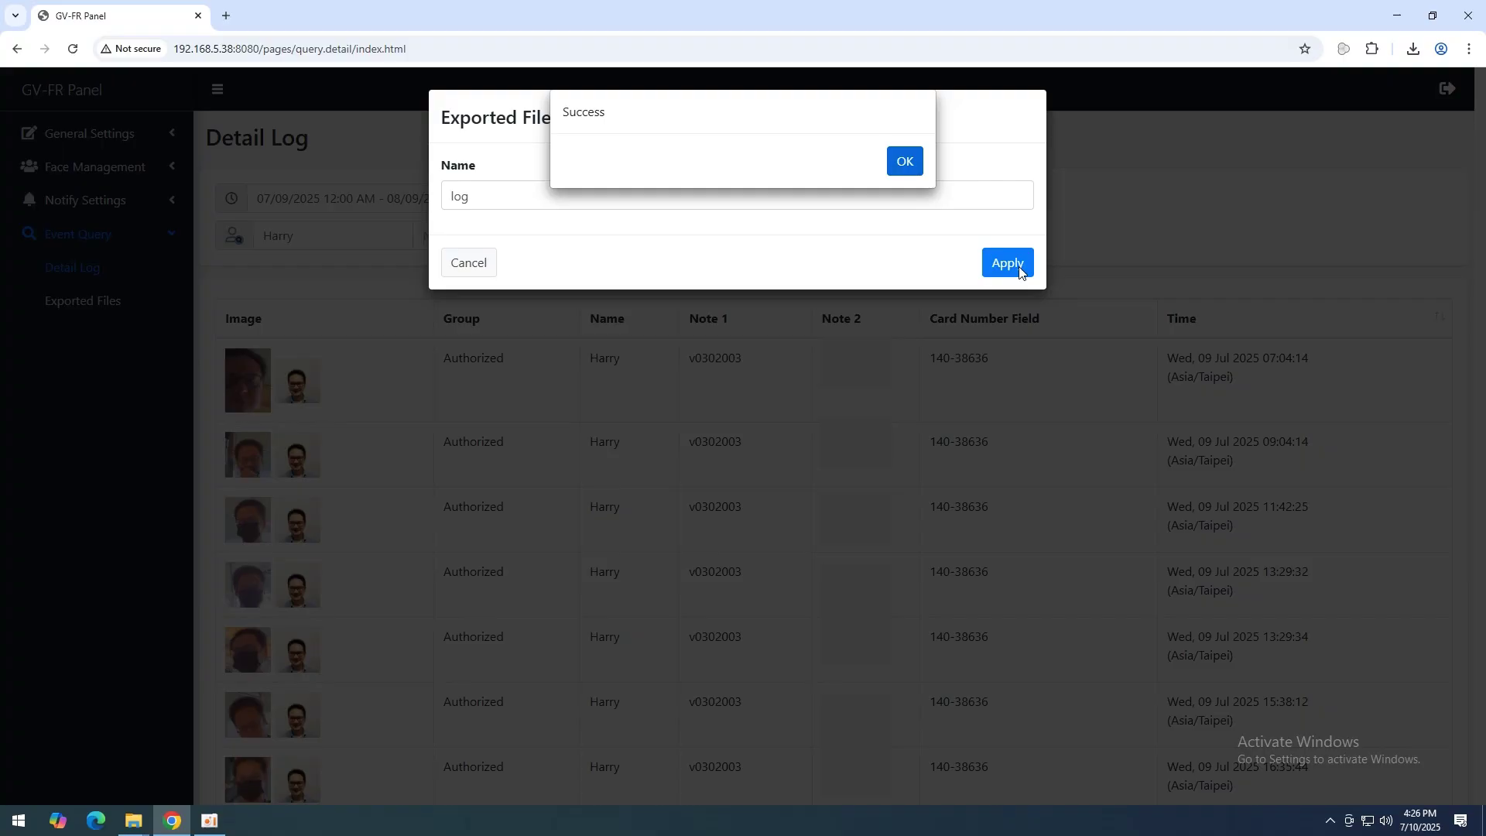
{"action": "key", "text": "Return"}
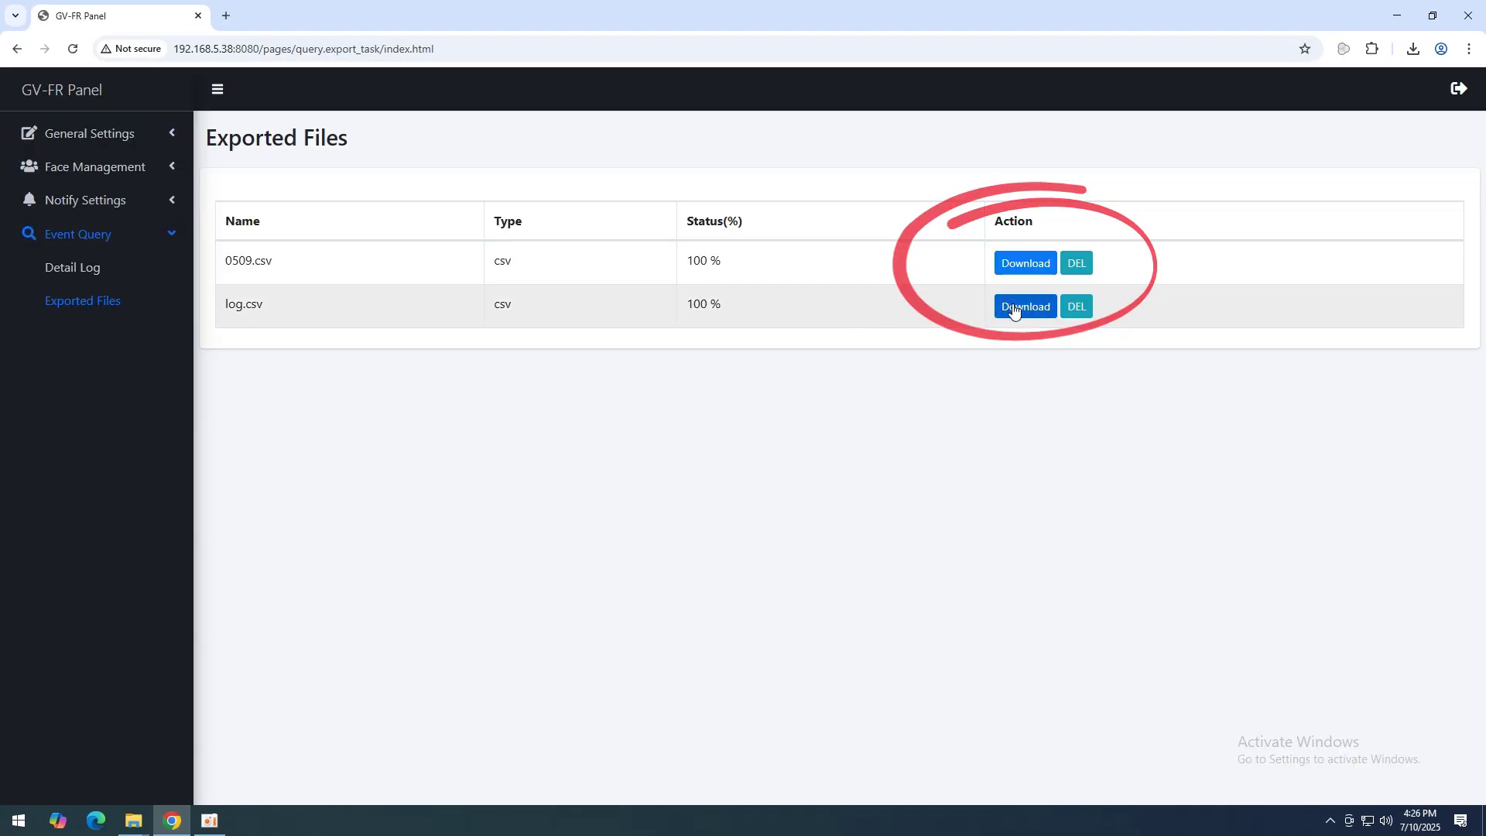
{"action": "left_click", "coordinate": [1014, 309]}
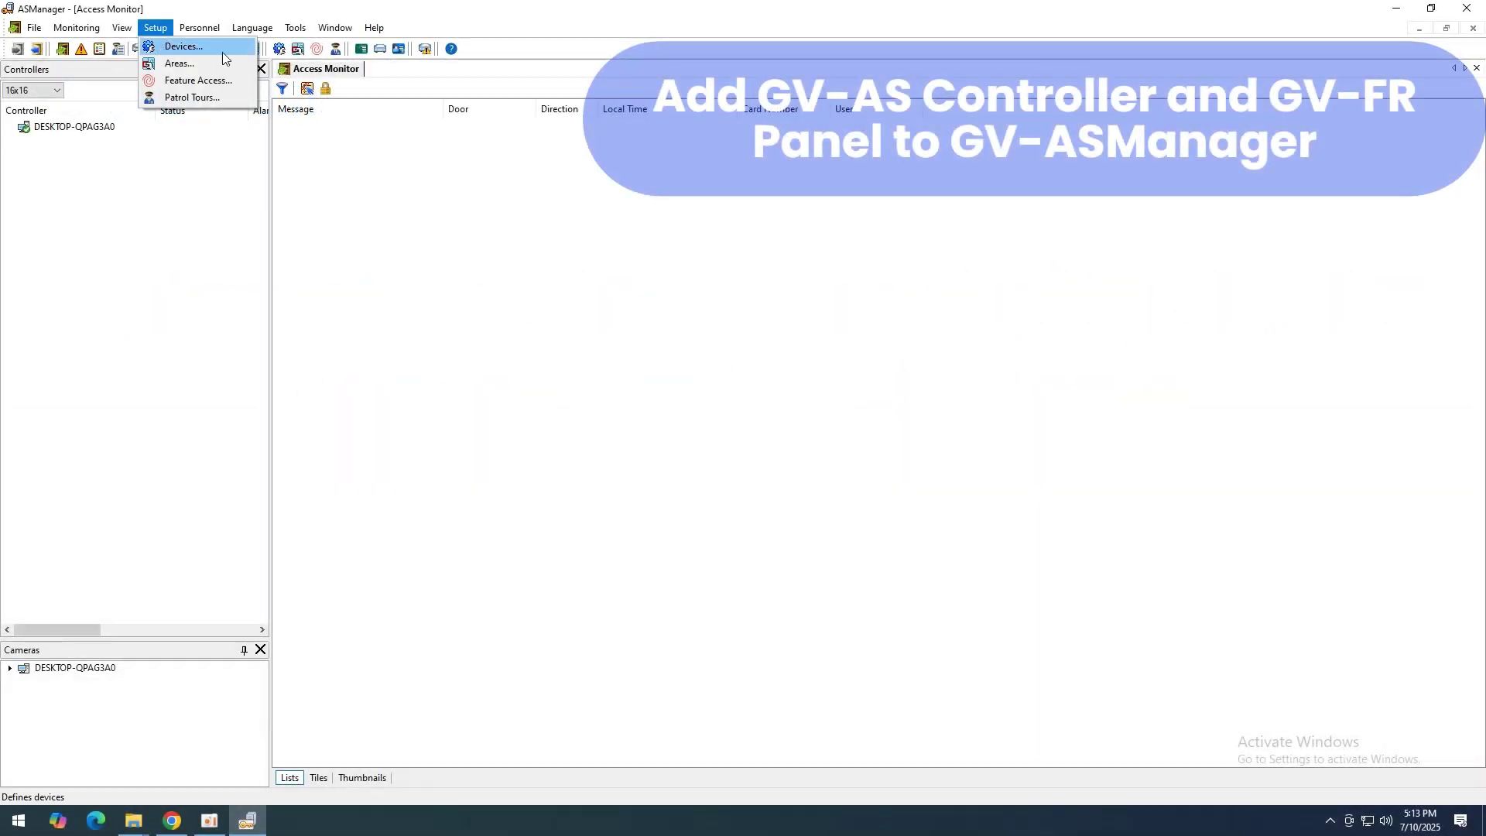
Step: Add a new controller device named GV-AS2120 in Setup > Devices
{"action": "left_click", "coordinate": [223, 53]}
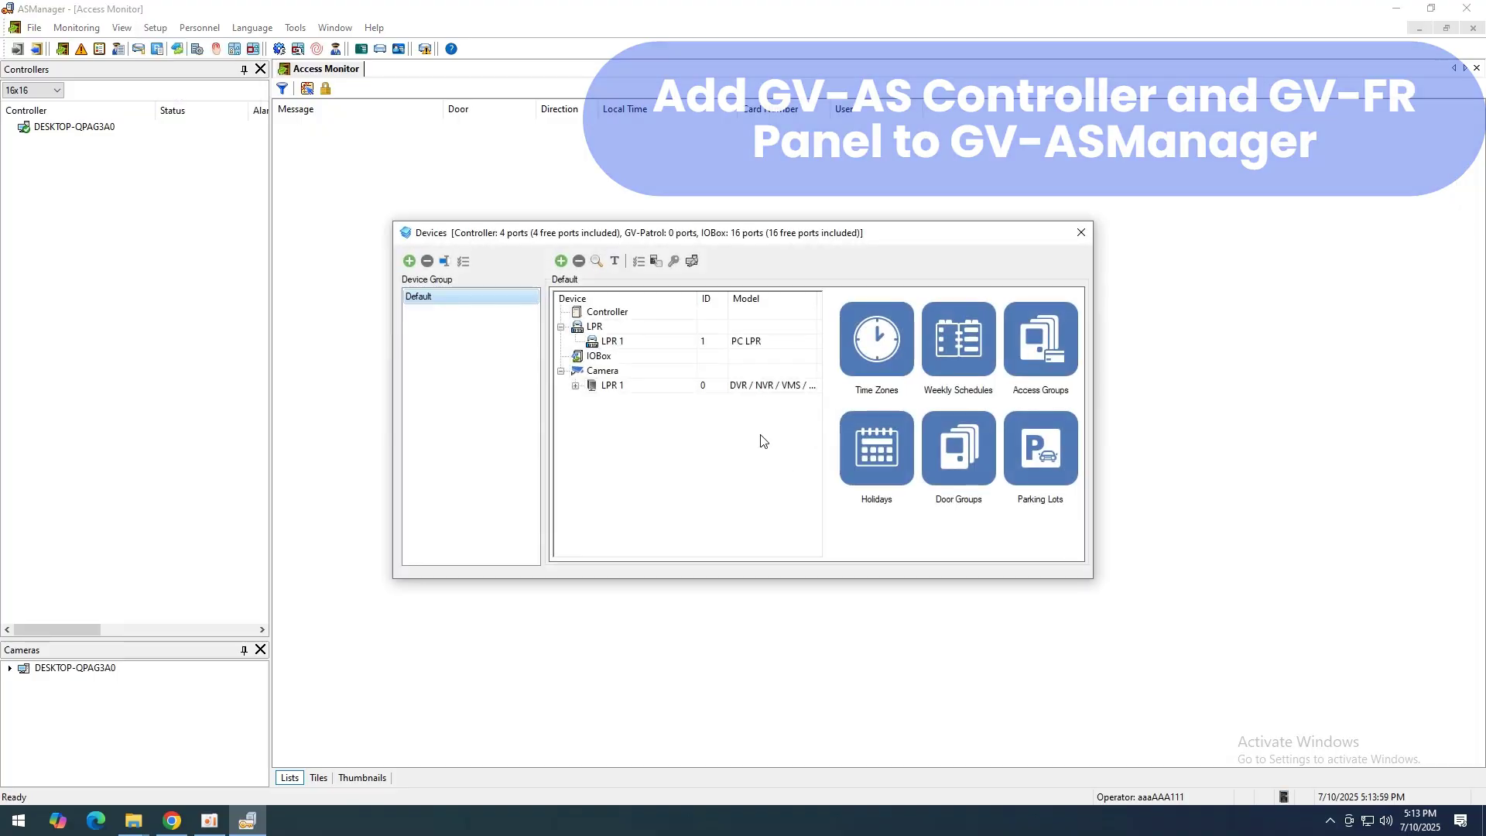
{"action": "left_click", "coordinate": [561, 261]}
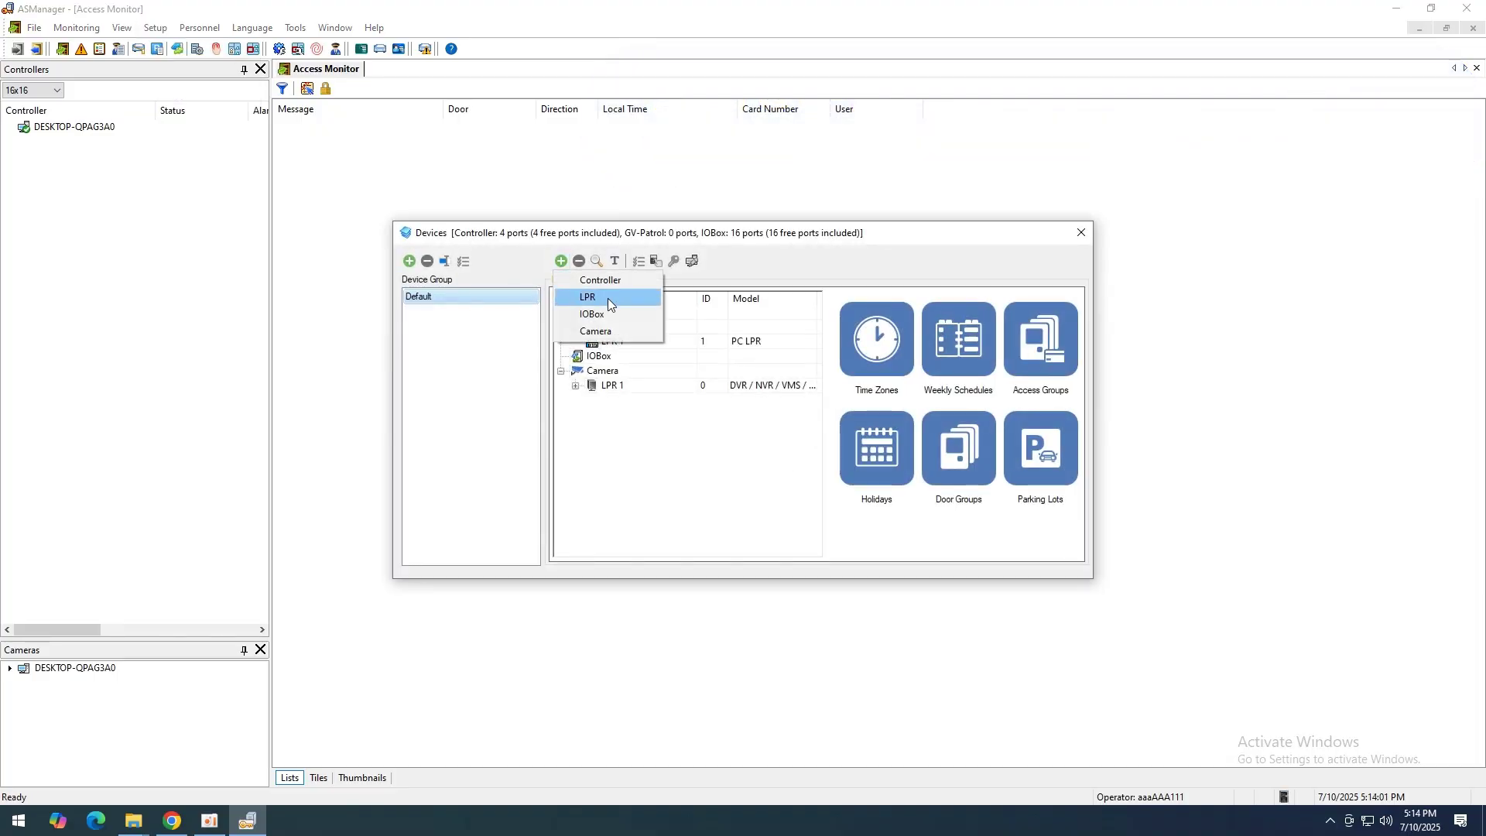
{"action": "left_click", "coordinate": [633, 284]}
{"action": "key", "text": "Tab"}
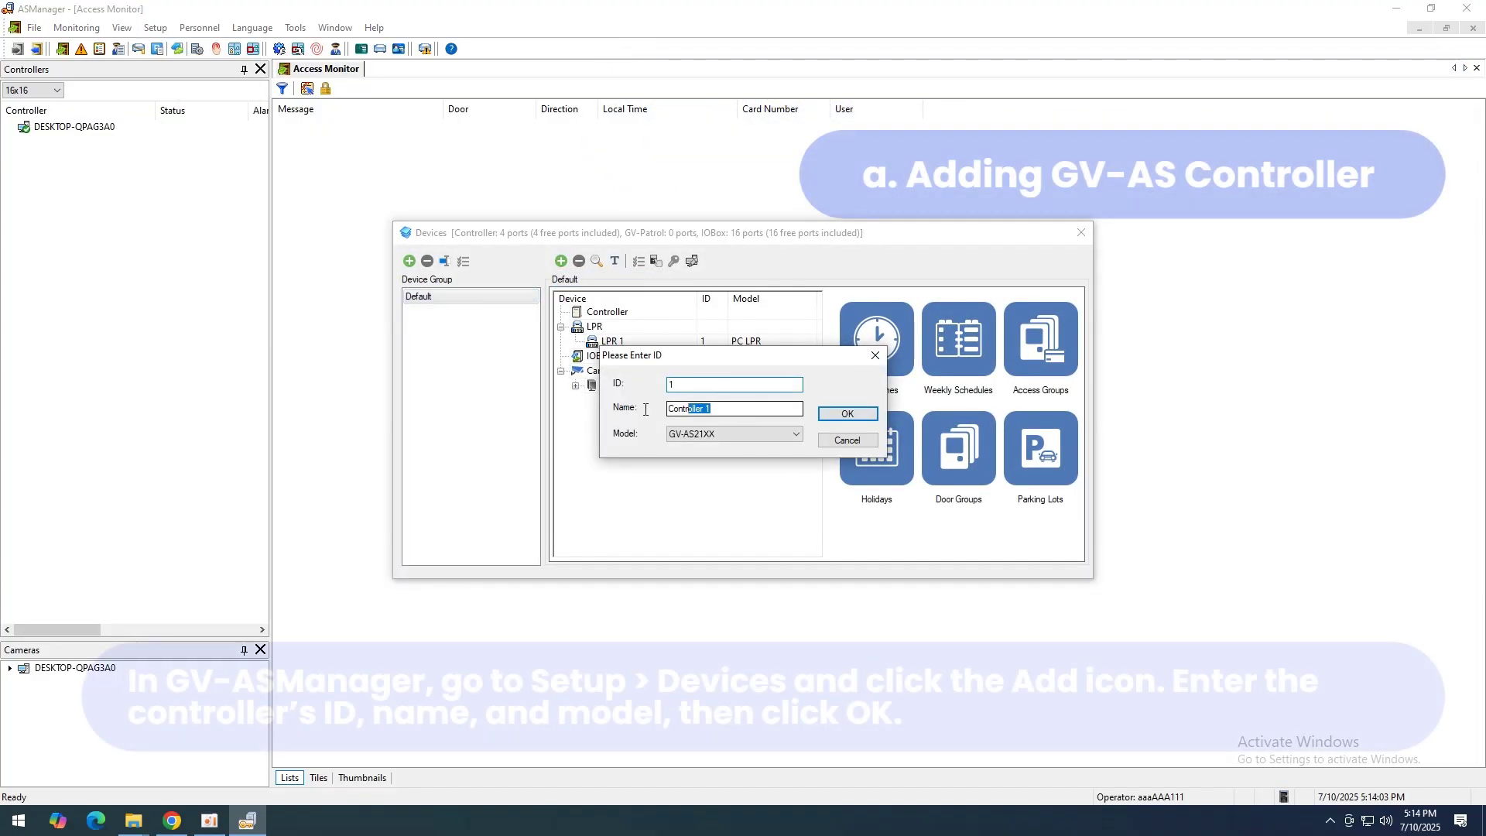
{"action": "type", "text": "GV-"}
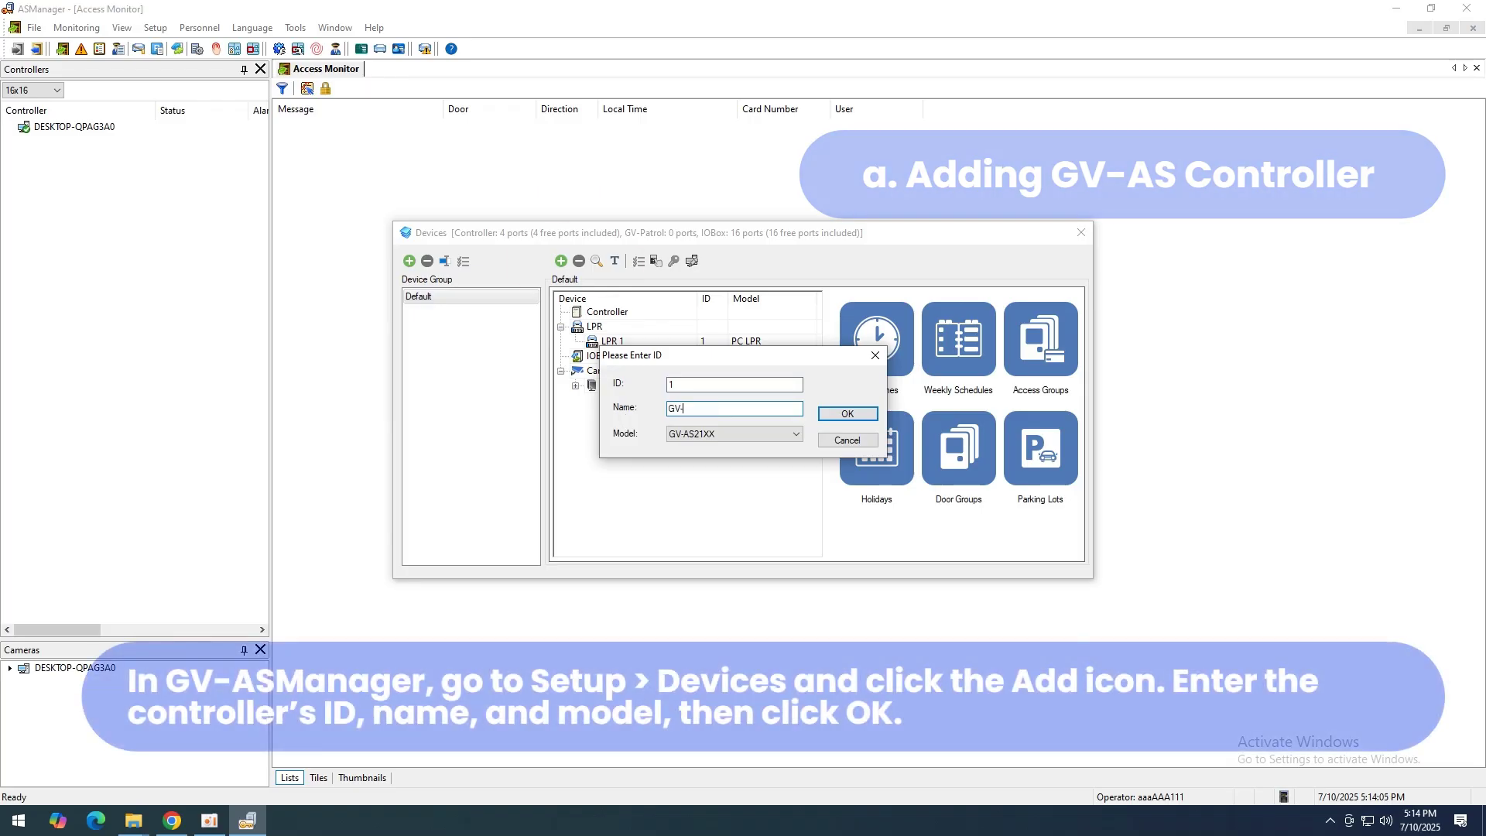
{"action": "type", "text": "AS2120"}
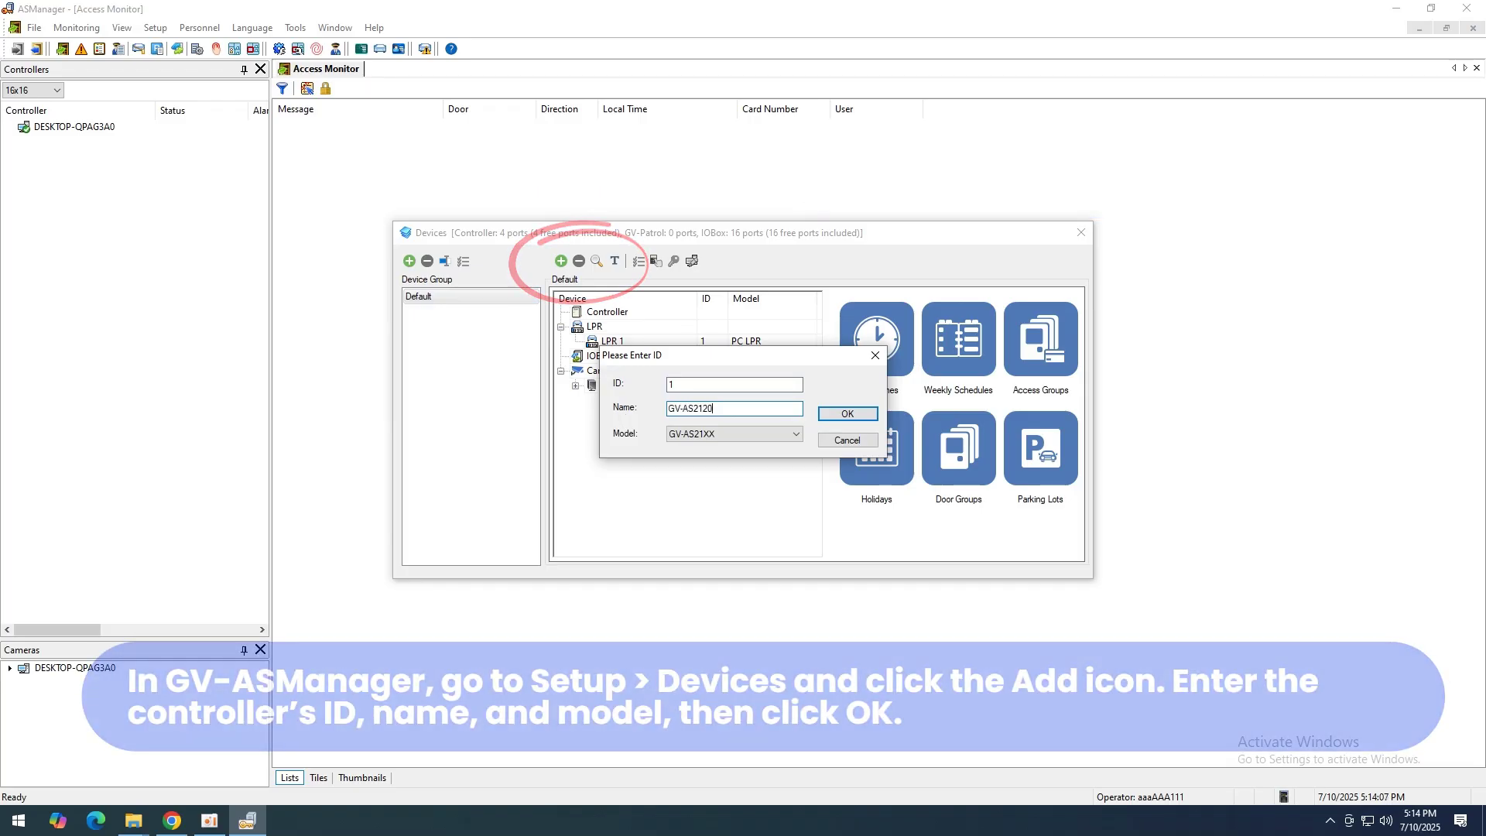
{"action": "left_click", "coordinate": [848, 413]}
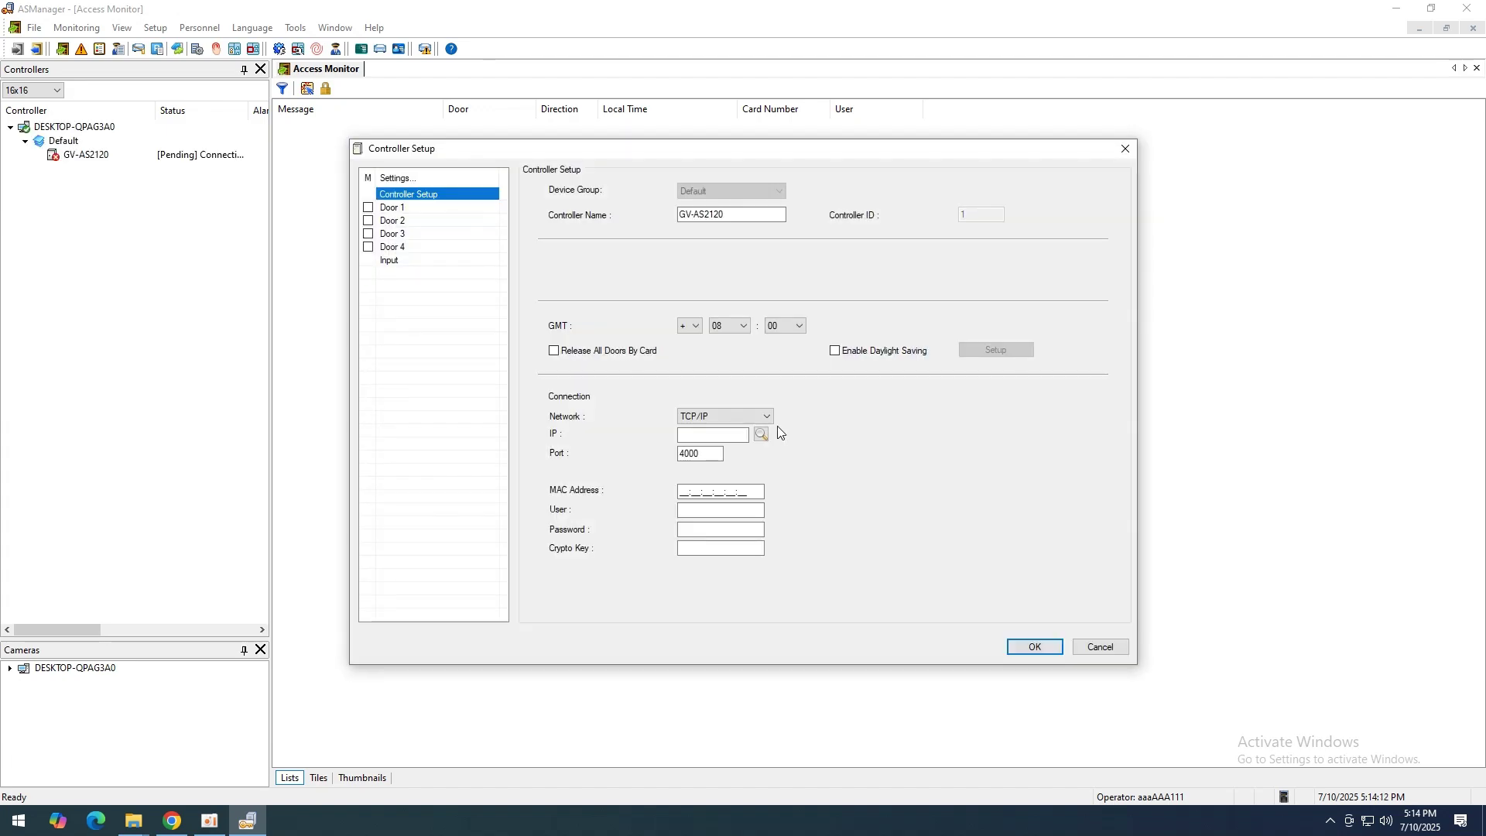
Step: Select the controller found at 192.168.0.103 and enter its login credentials and crypto key
{"action": "left_click", "coordinate": [762, 435]}
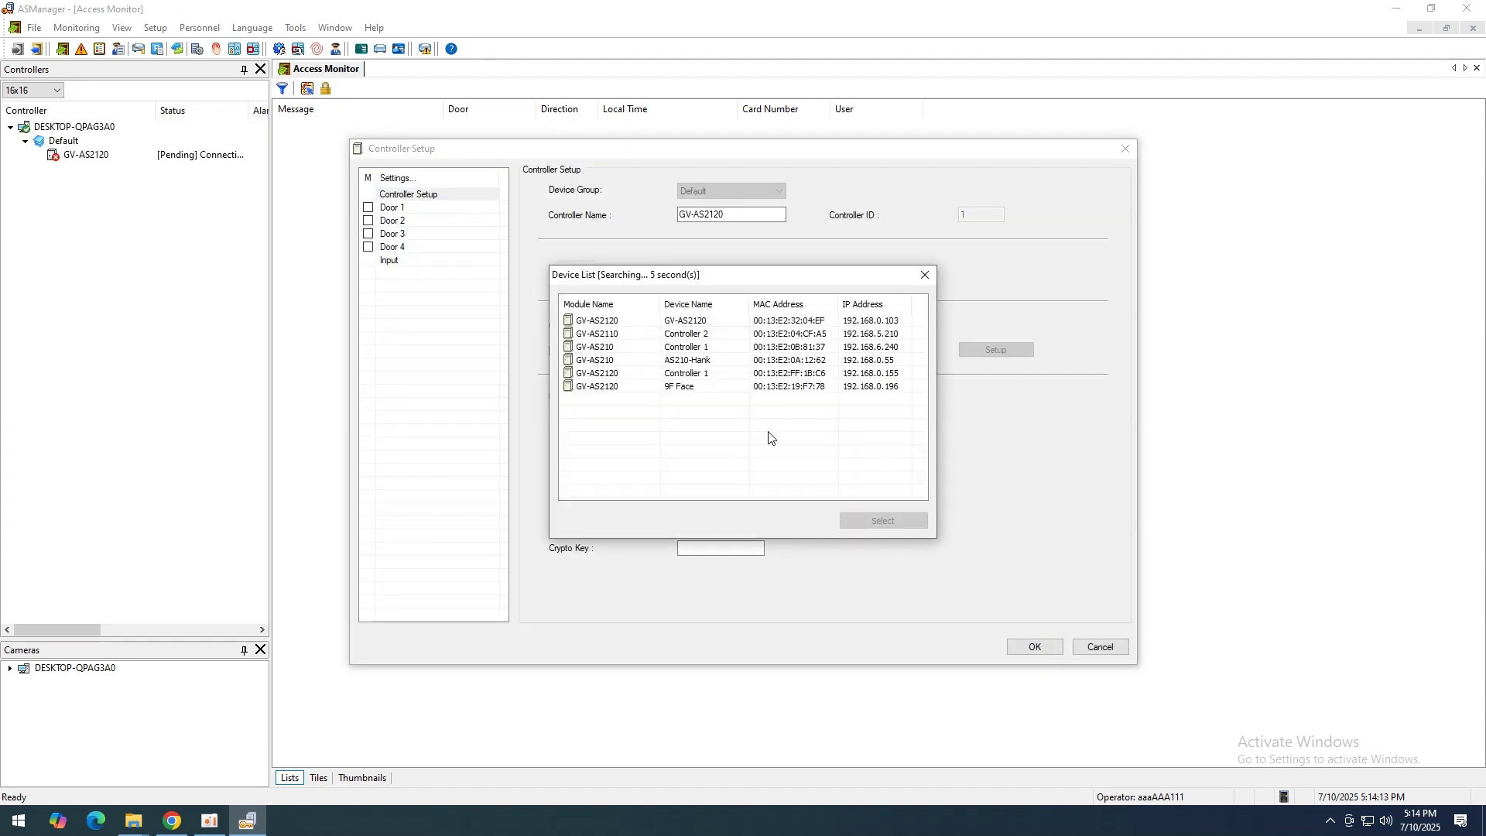
{"action": "left_click", "coordinate": [762, 320]}
{"action": "left_click", "coordinate": [883, 520]}
{"action": "left_click", "coordinate": [719, 509]}
{"action": "type", "text": "admin"}
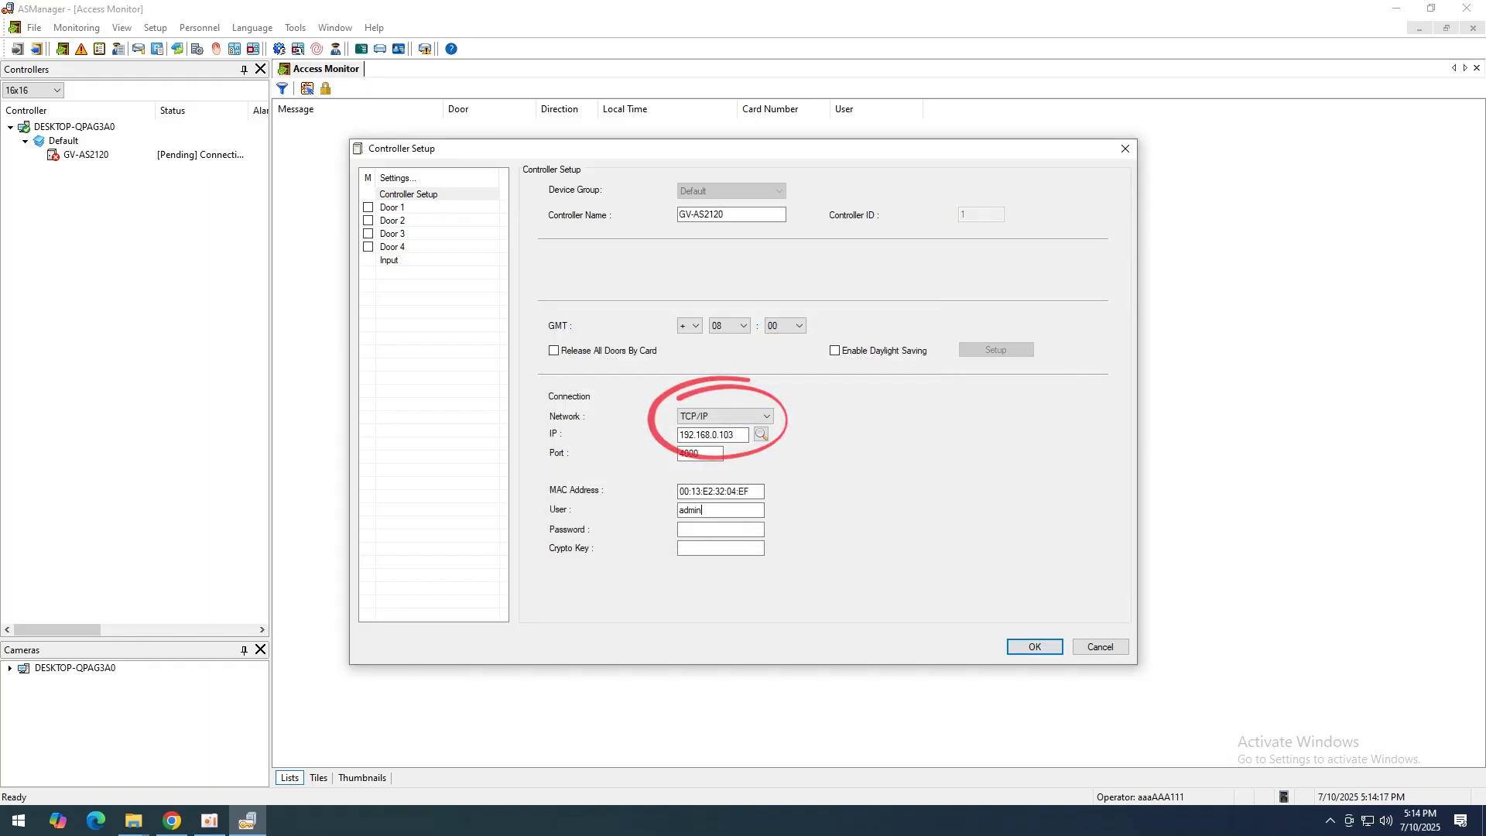
{"action": "left_click", "coordinate": [720, 529]}
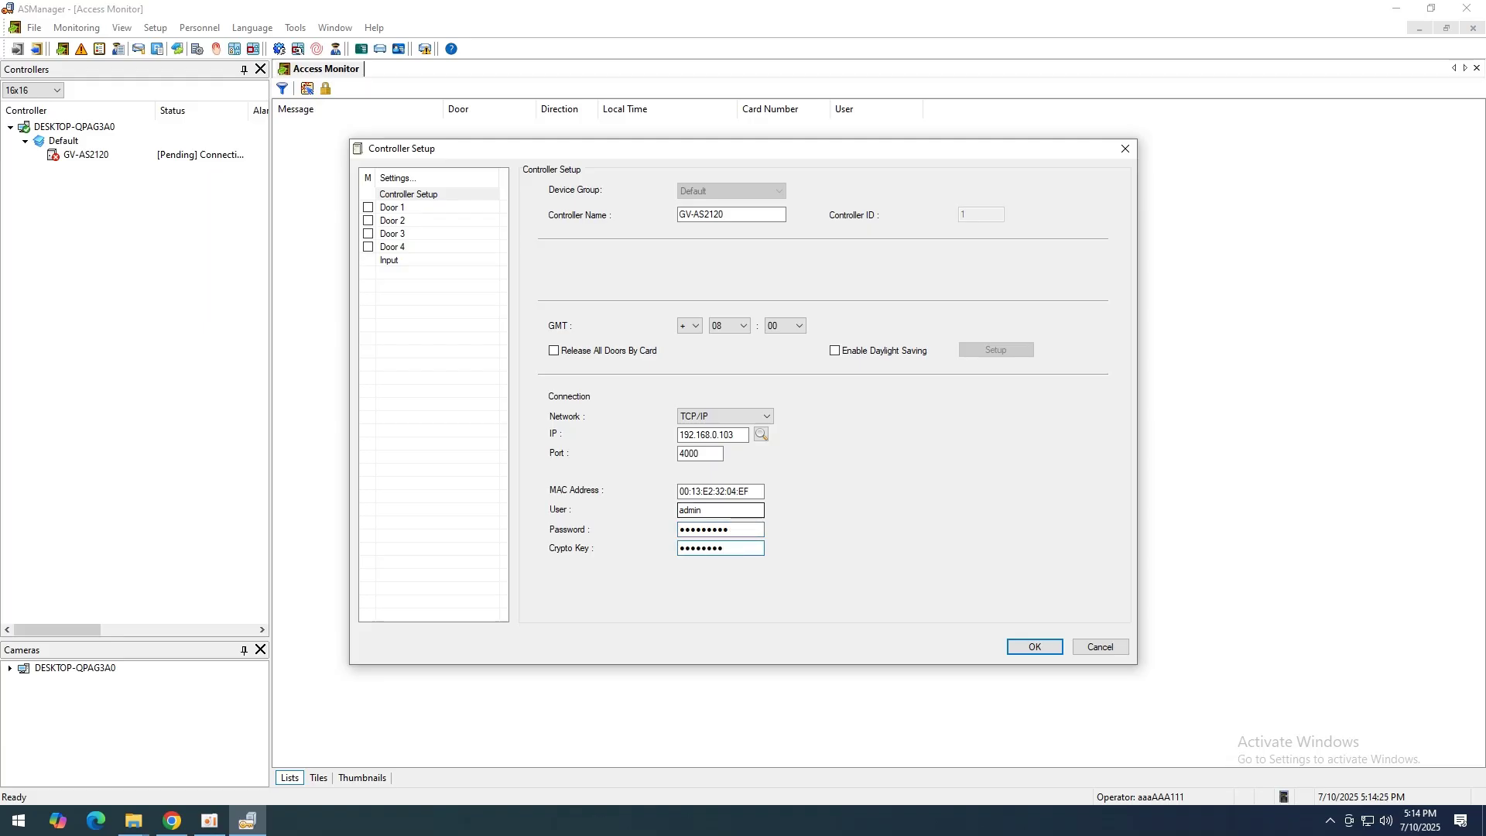
Step: Enable Doors 1 to 4 and save the GV-AS2120 controller setup
{"action": "left_click", "coordinate": [369, 207]}
{"action": "left_click", "coordinate": [369, 221]}
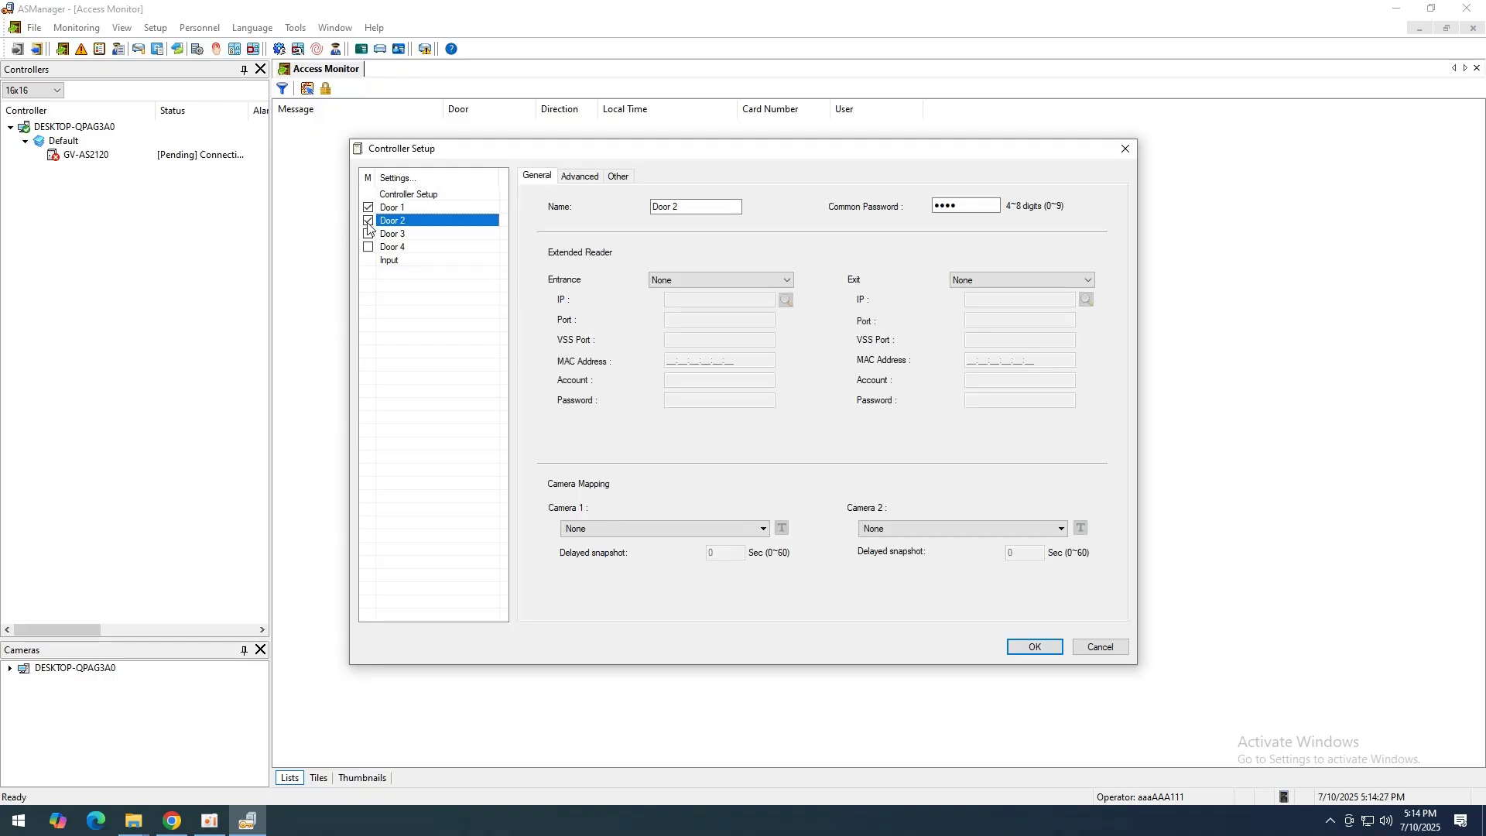
{"action": "left_click", "coordinate": [369, 234]}
{"action": "left_click", "coordinate": [369, 247]}
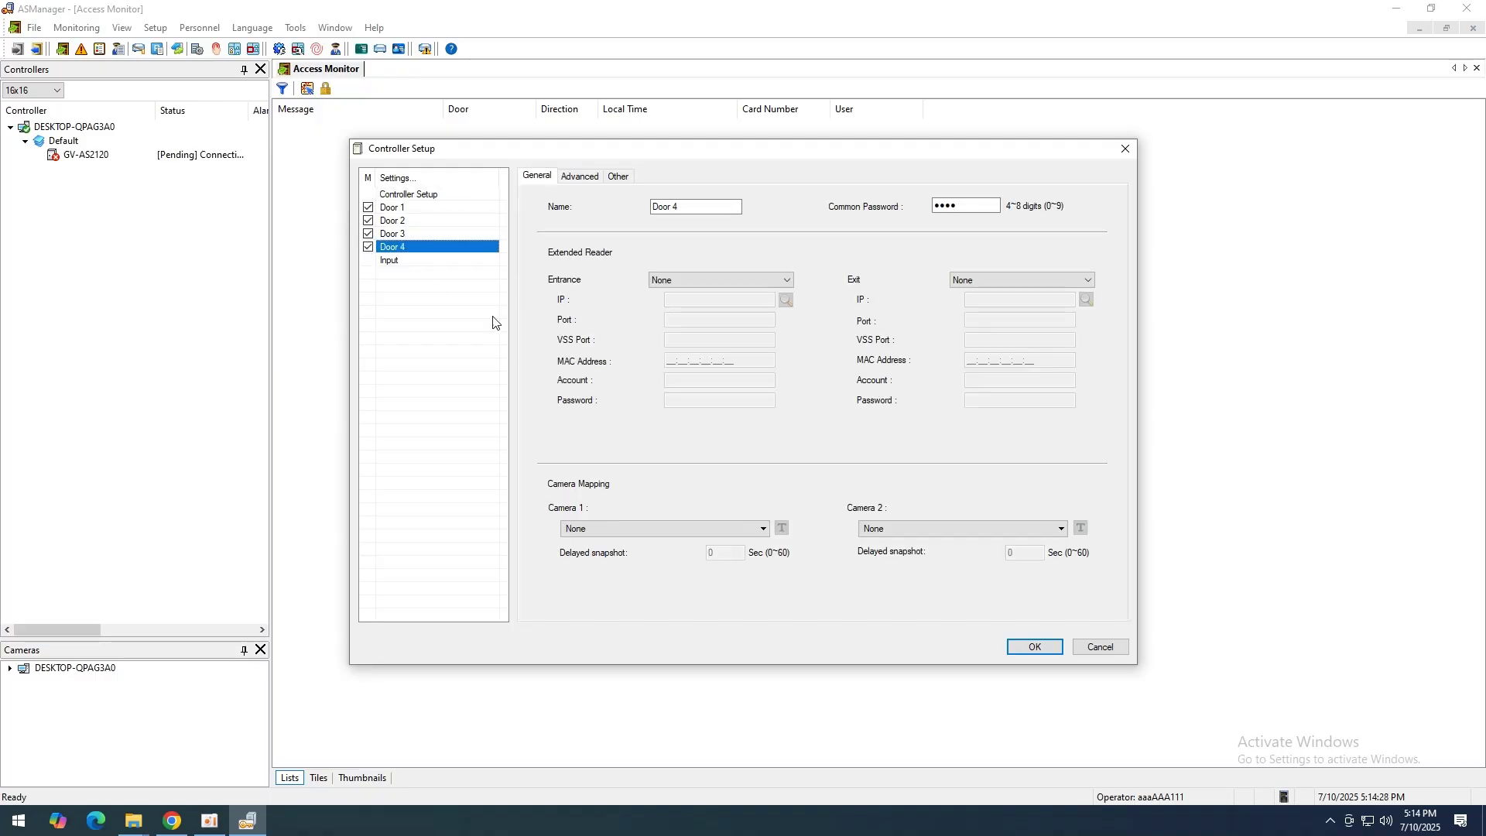
{"action": "left_click", "coordinate": [1034, 648]}
{"action": "left_click", "coordinate": [1080, 234]}
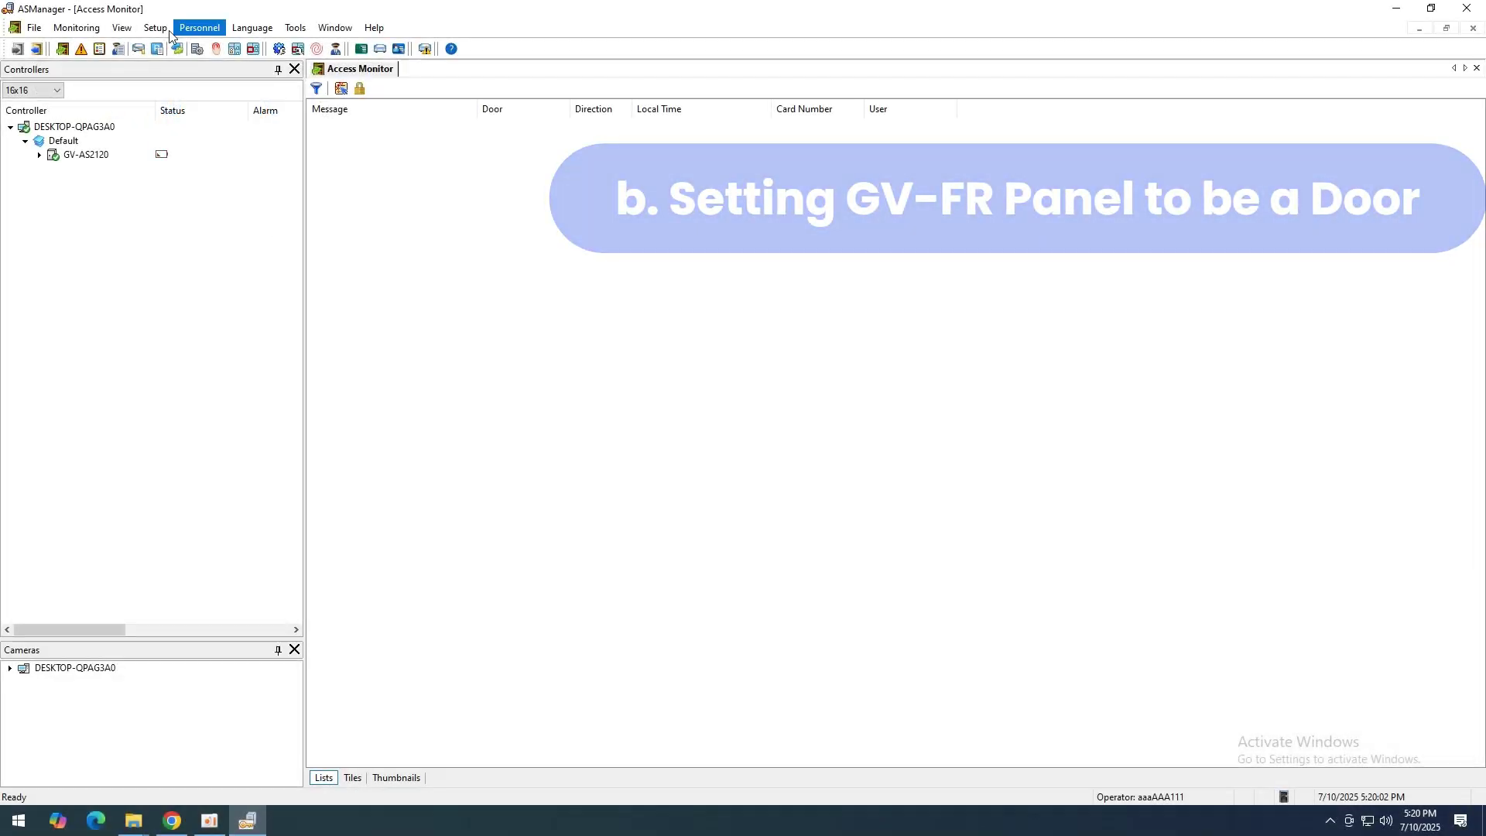
Step: Open the GV-AS2120 controller's settings at Door 1 from Setup > Devices
{"action": "left_click", "coordinate": [155, 27]}
{"action": "left_click", "coordinate": [215, 48]}
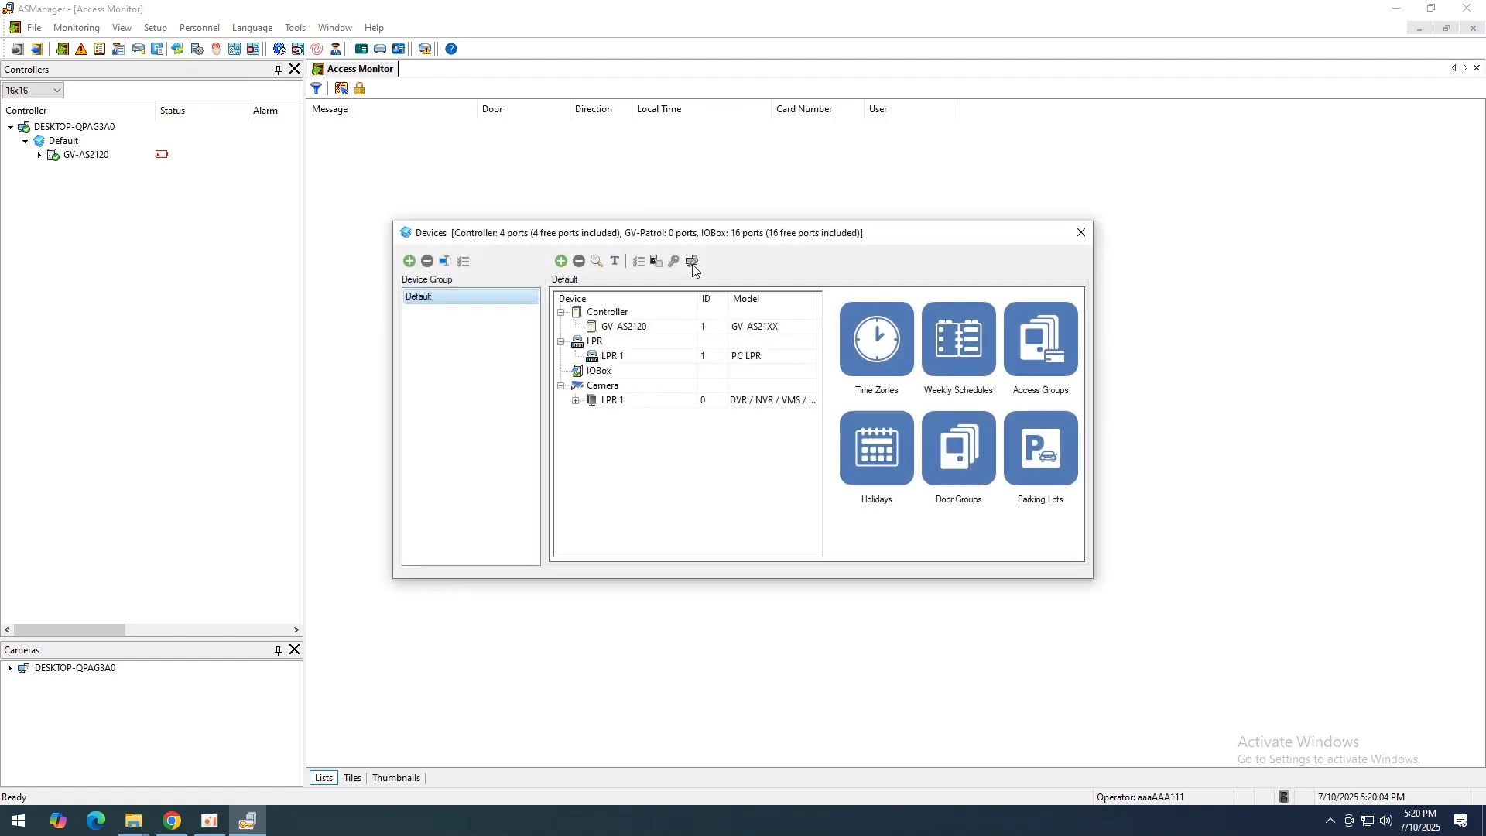
{"action": "right_click", "coordinate": [642, 331]}
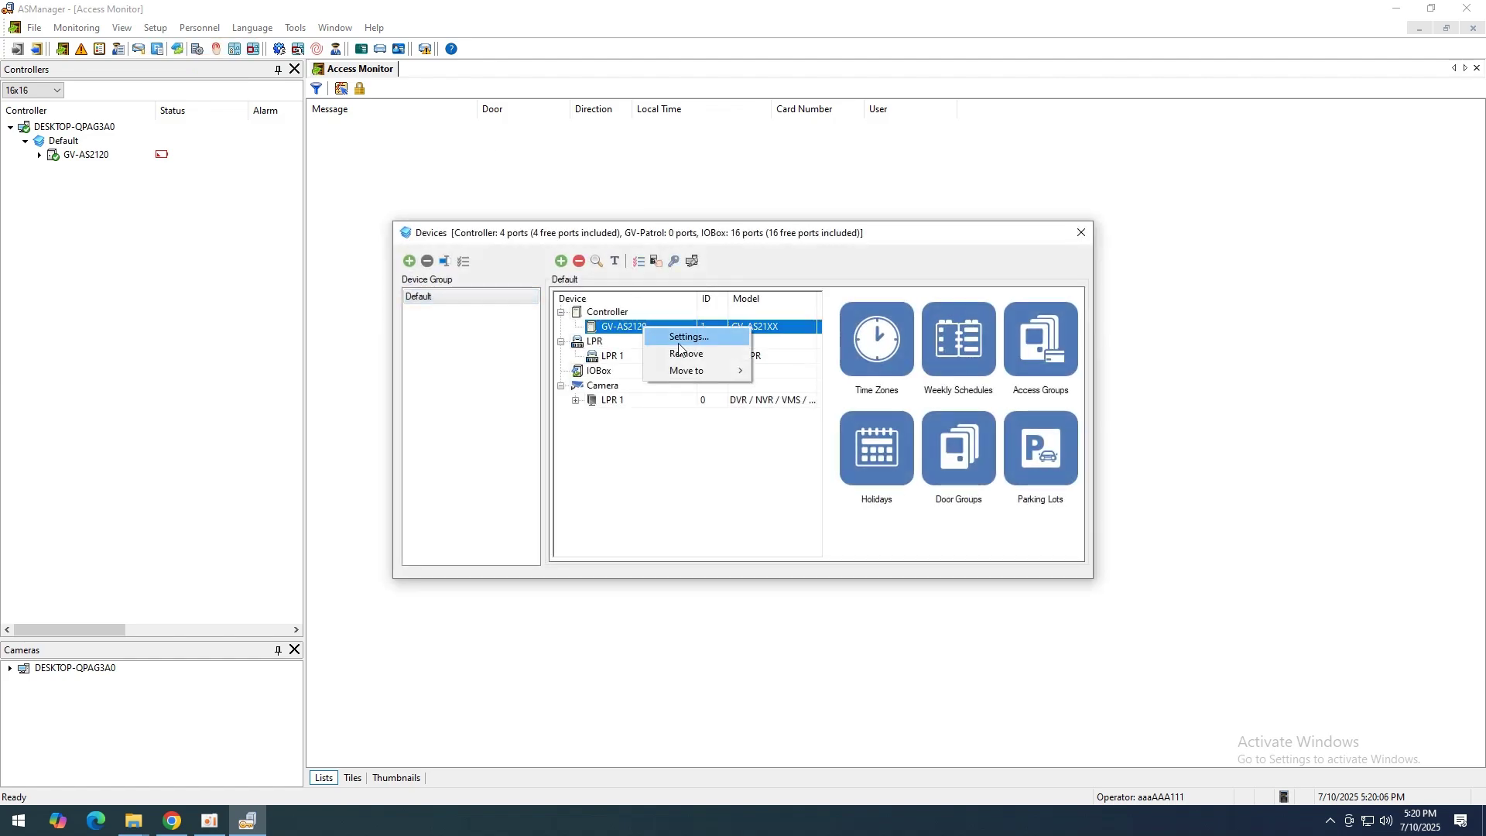
{"action": "left_click", "coordinate": [680, 338]}
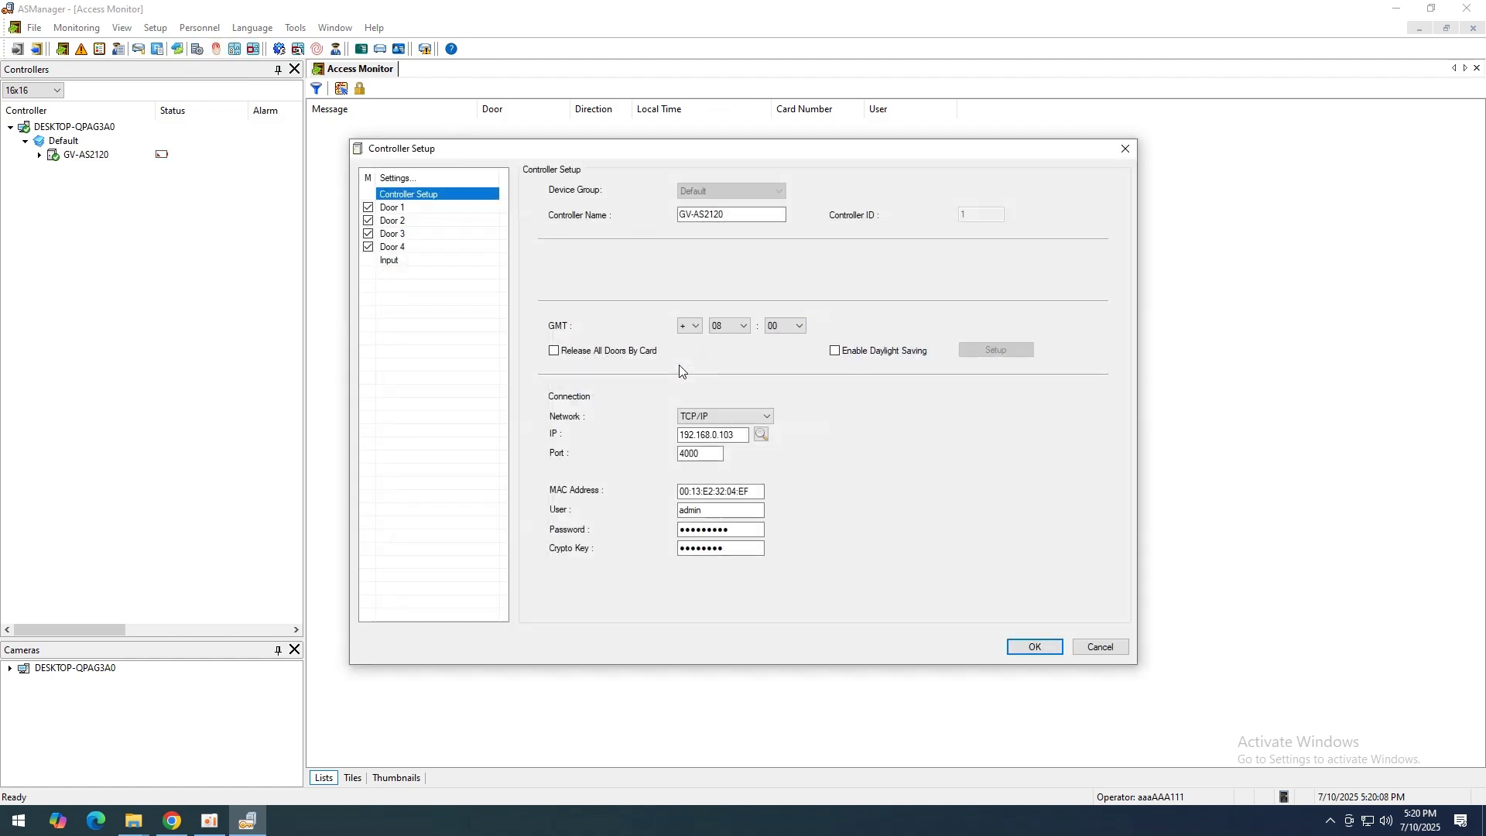
{"action": "left_click", "coordinate": [392, 209]}
Step: Set Door 1's entrance reader to the GV-FR Panel at 192.168.4.87 and save
{"action": "left_click", "coordinate": [678, 281]}
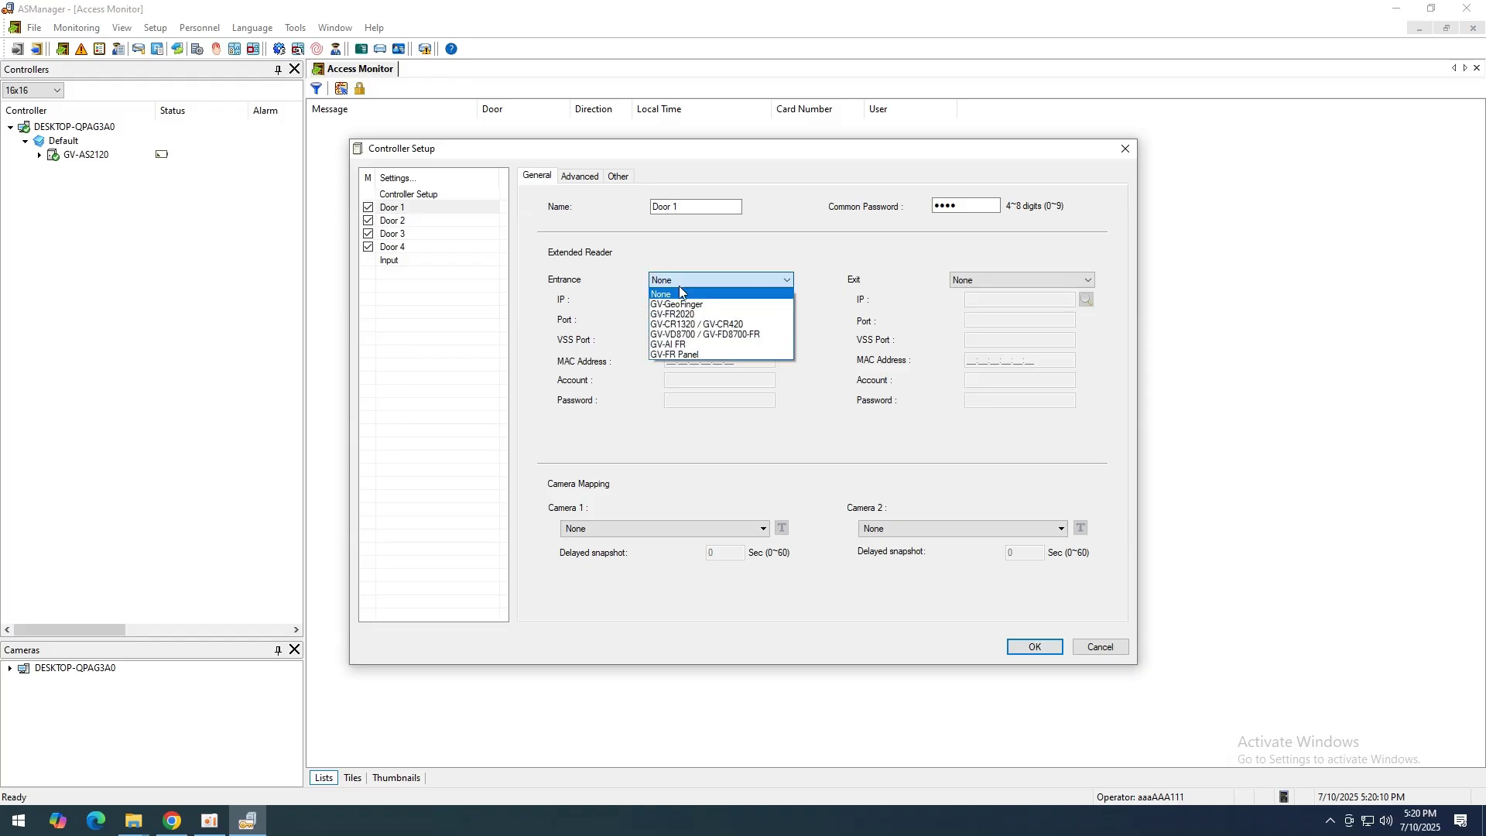
{"action": "left_click", "coordinate": [694, 350]}
{"action": "left_click", "coordinate": [785, 300]}
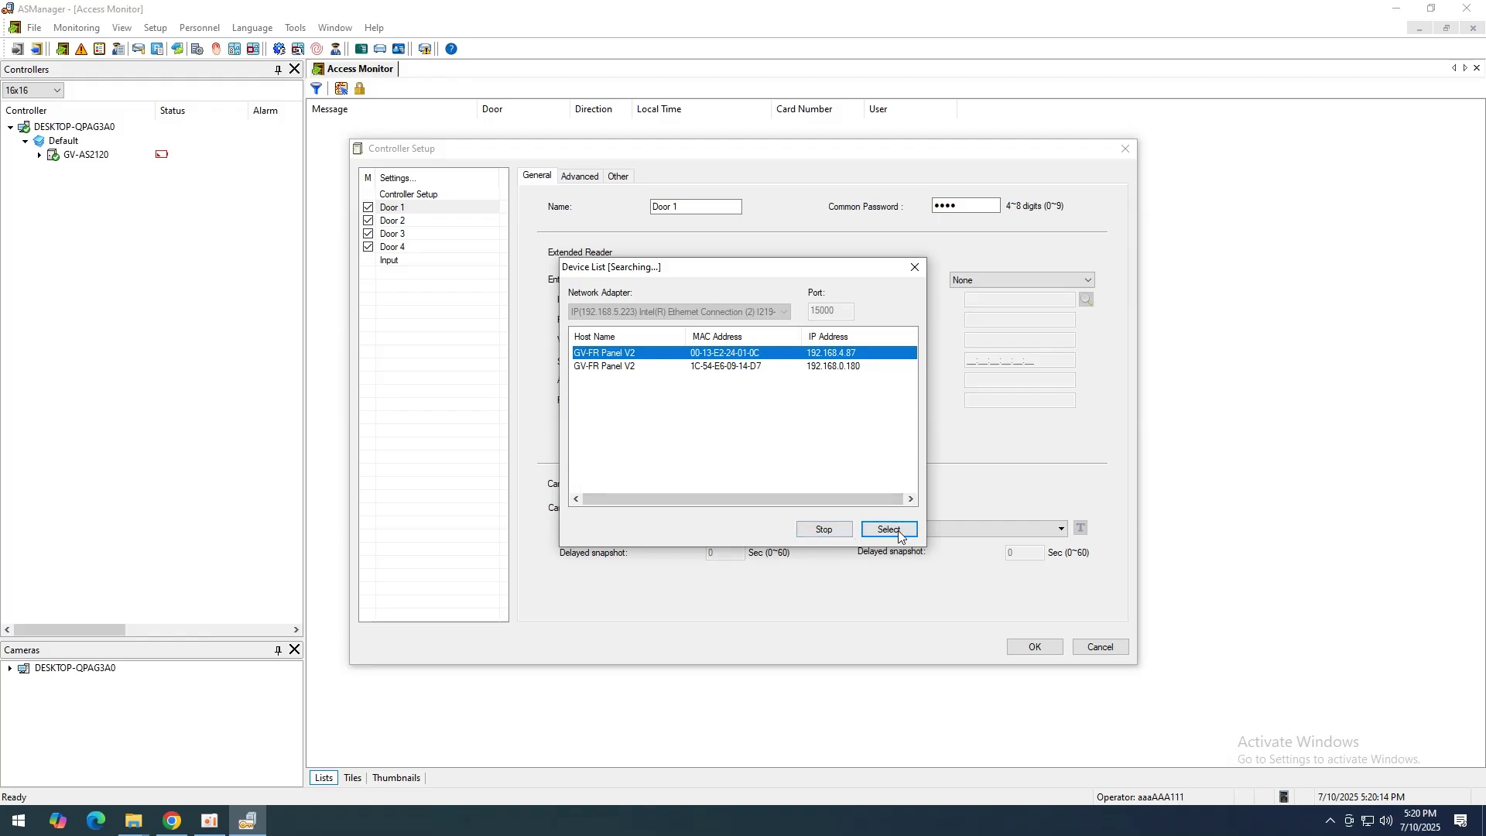
{"action": "left_click", "coordinate": [890, 530]}
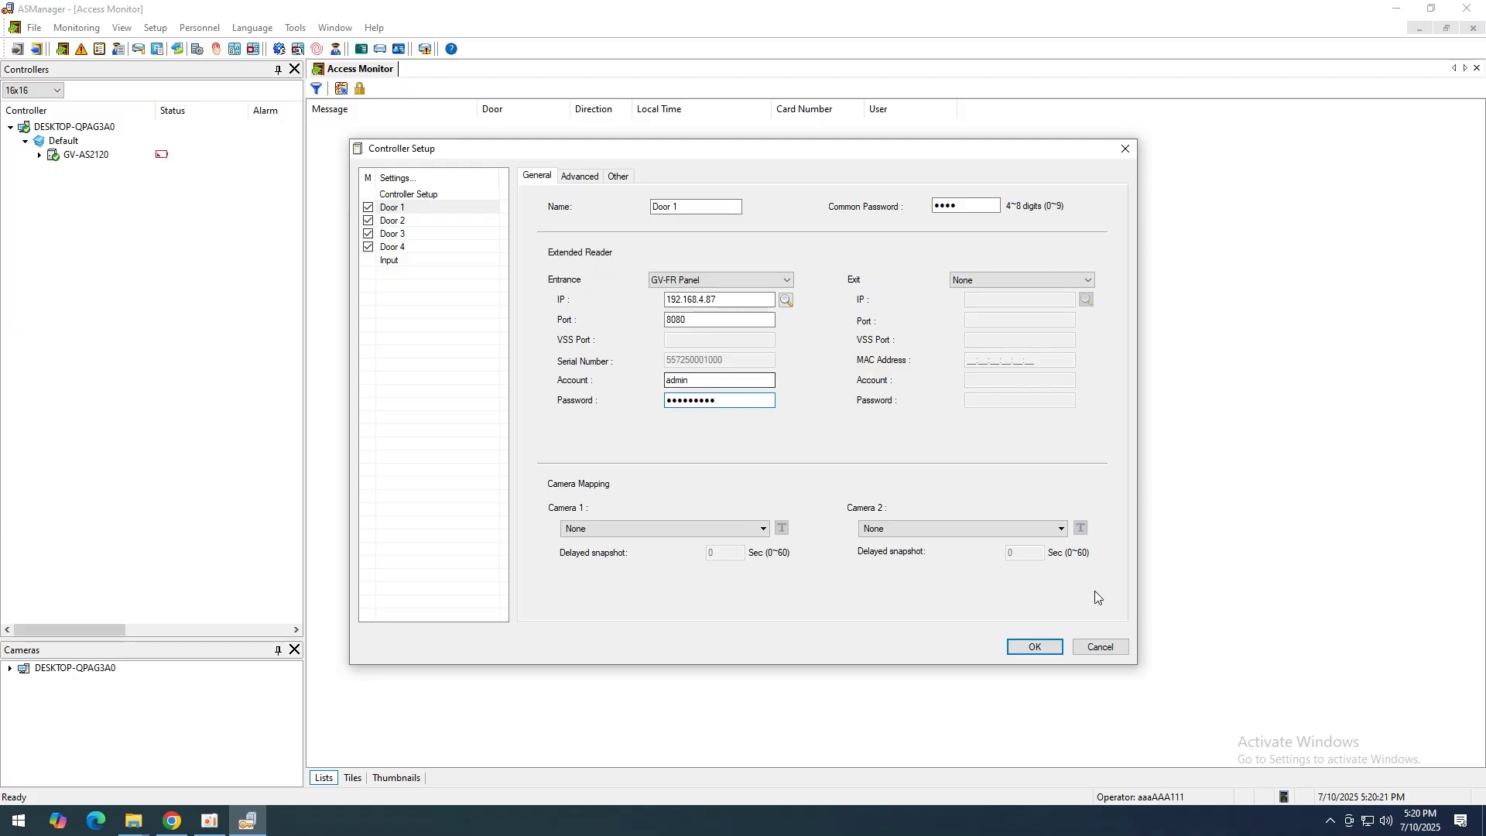
{"action": "left_click", "coordinate": [1041, 650]}
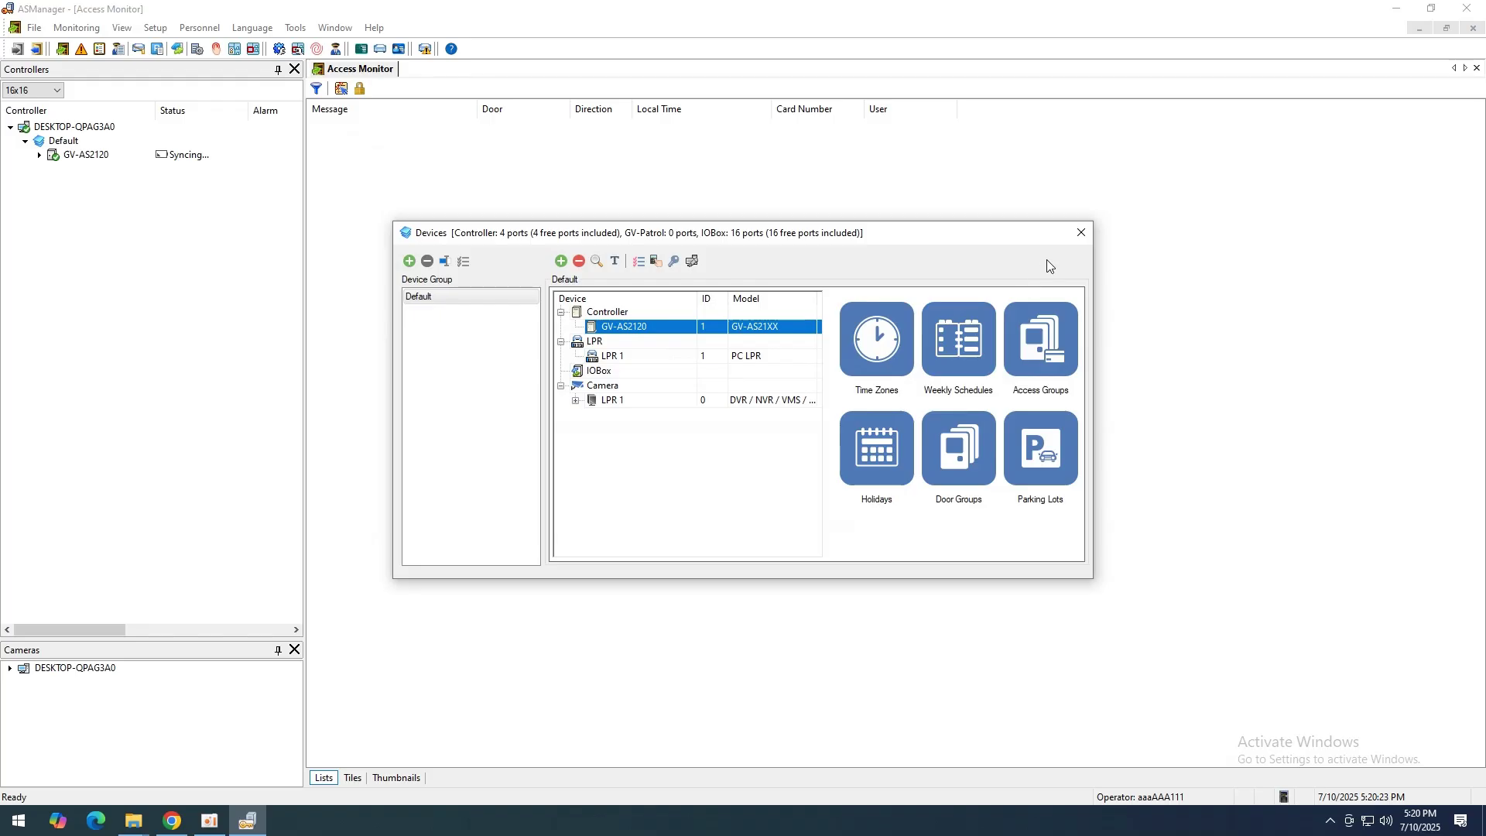
{"action": "left_click", "coordinate": [1081, 235]}
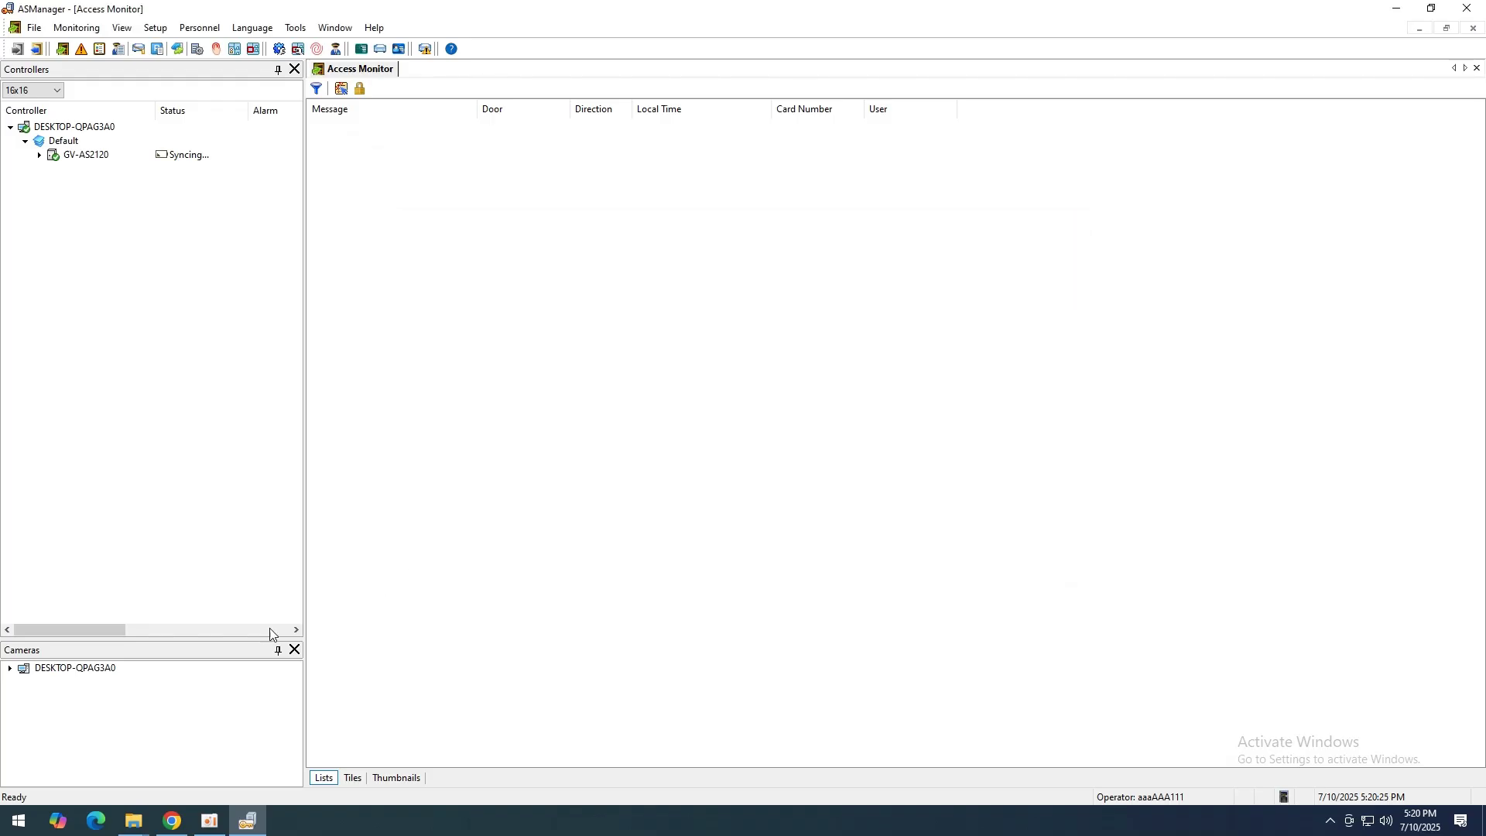
{"action": "left_click", "coordinate": [177, 825]}
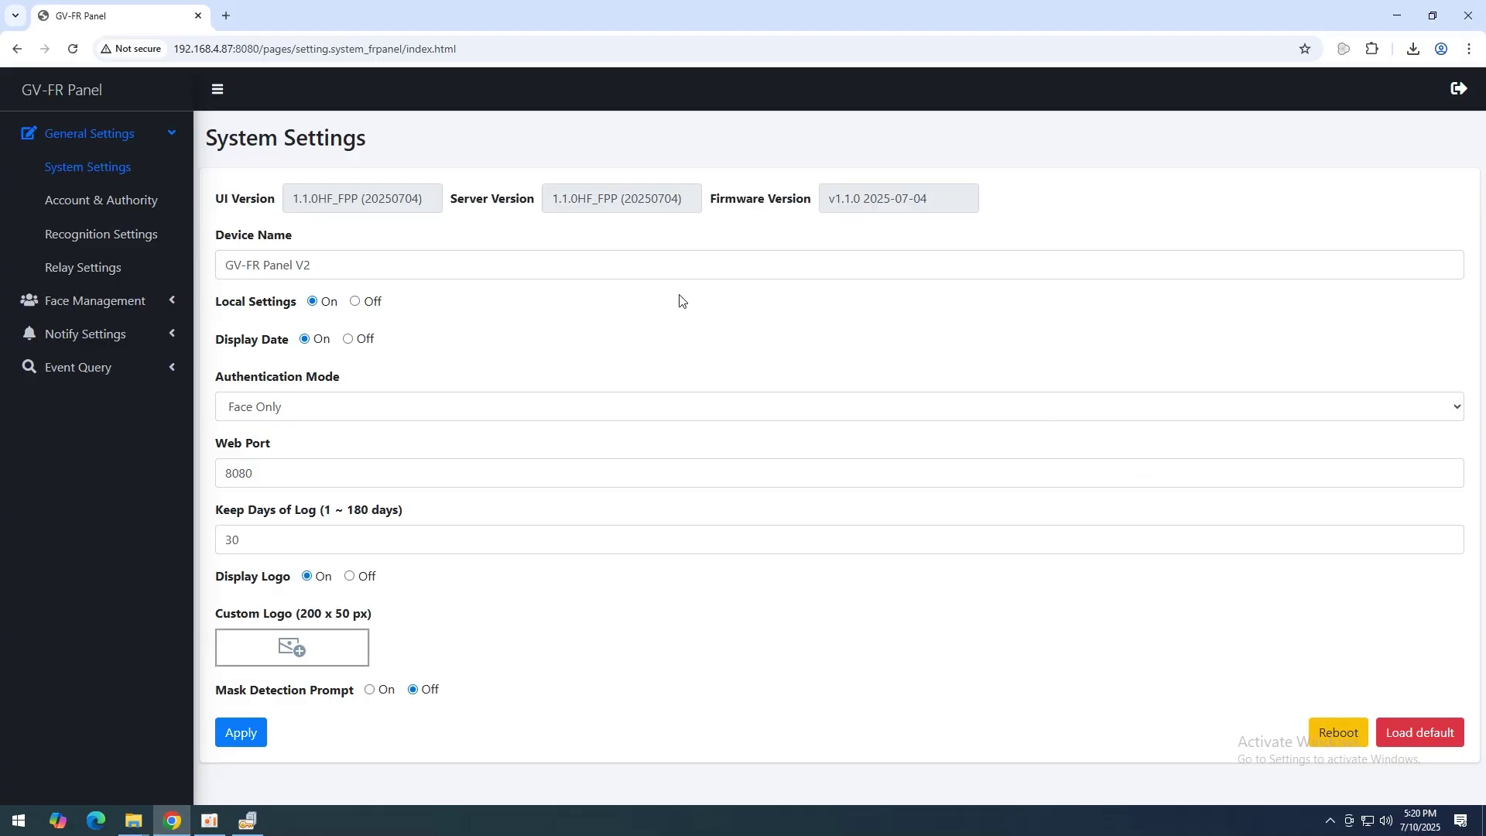
{"action": "left_click", "coordinate": [112, 346]}
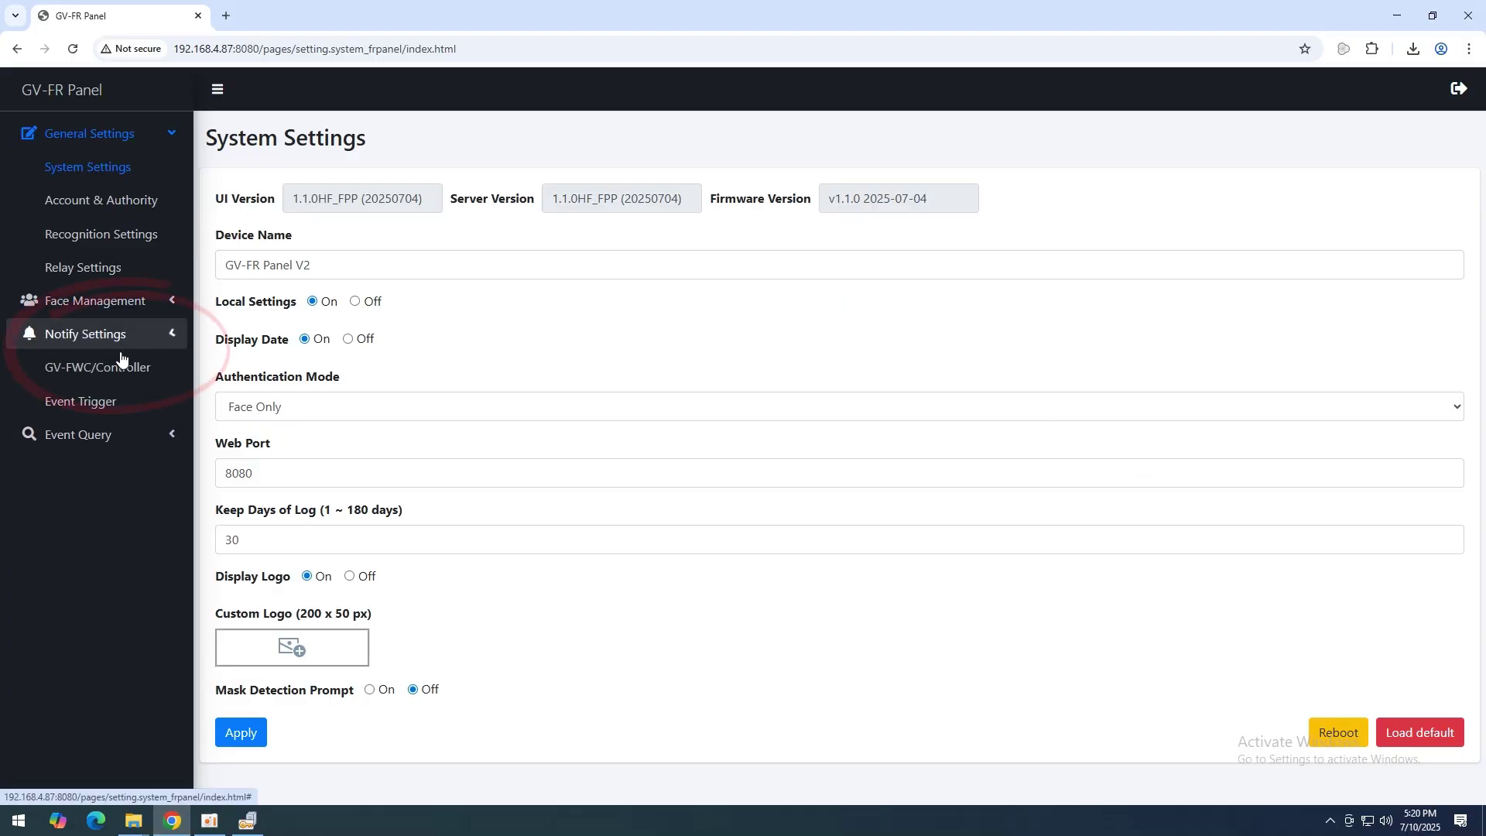
{"action": "left_click", "coordinate": [120, 363]}
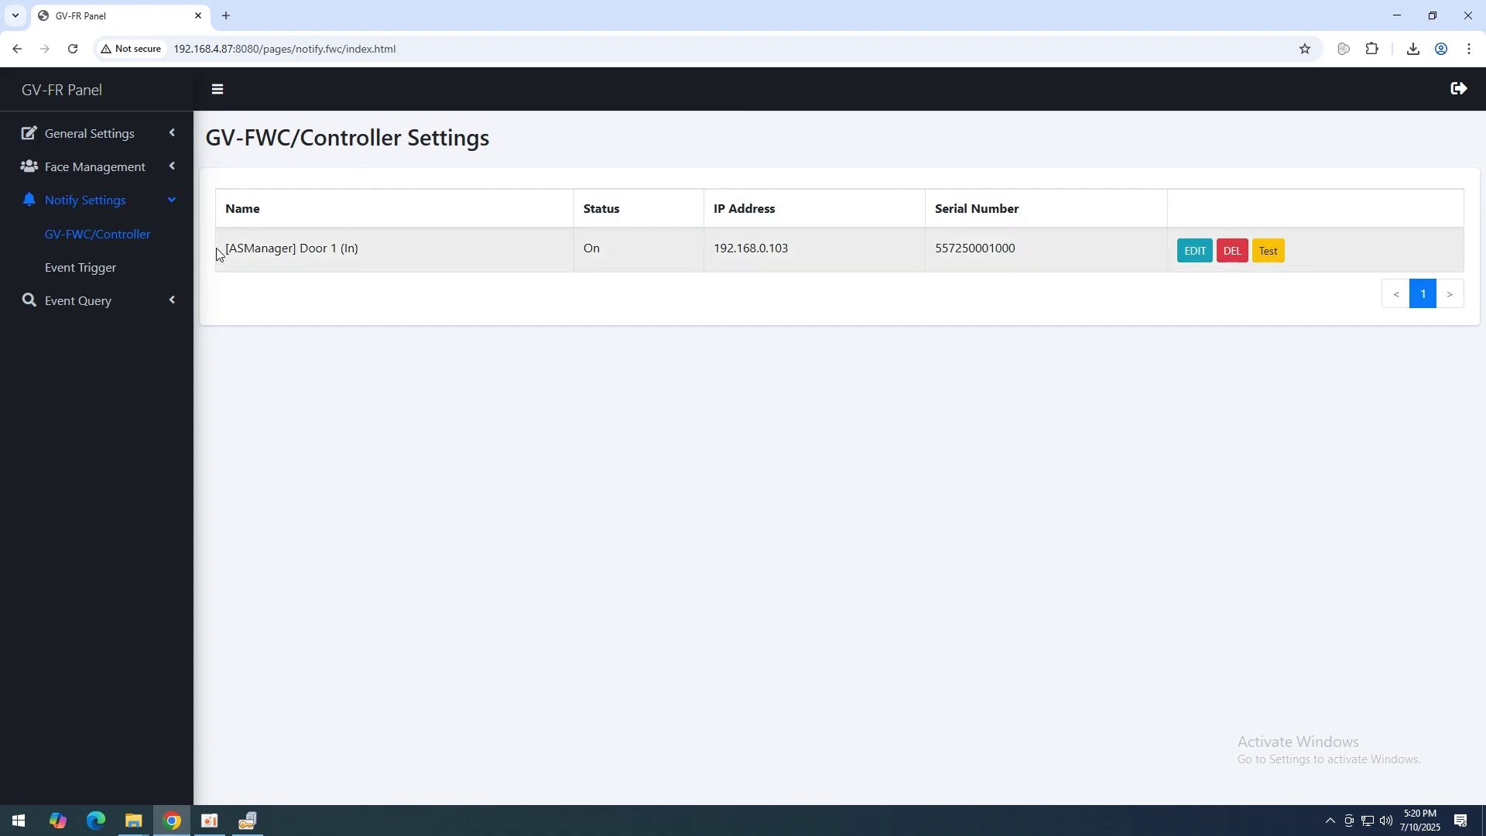
{"action": "left_click_drag", "start_coordinate": [215, 247], "coordinate": [777, 259]}
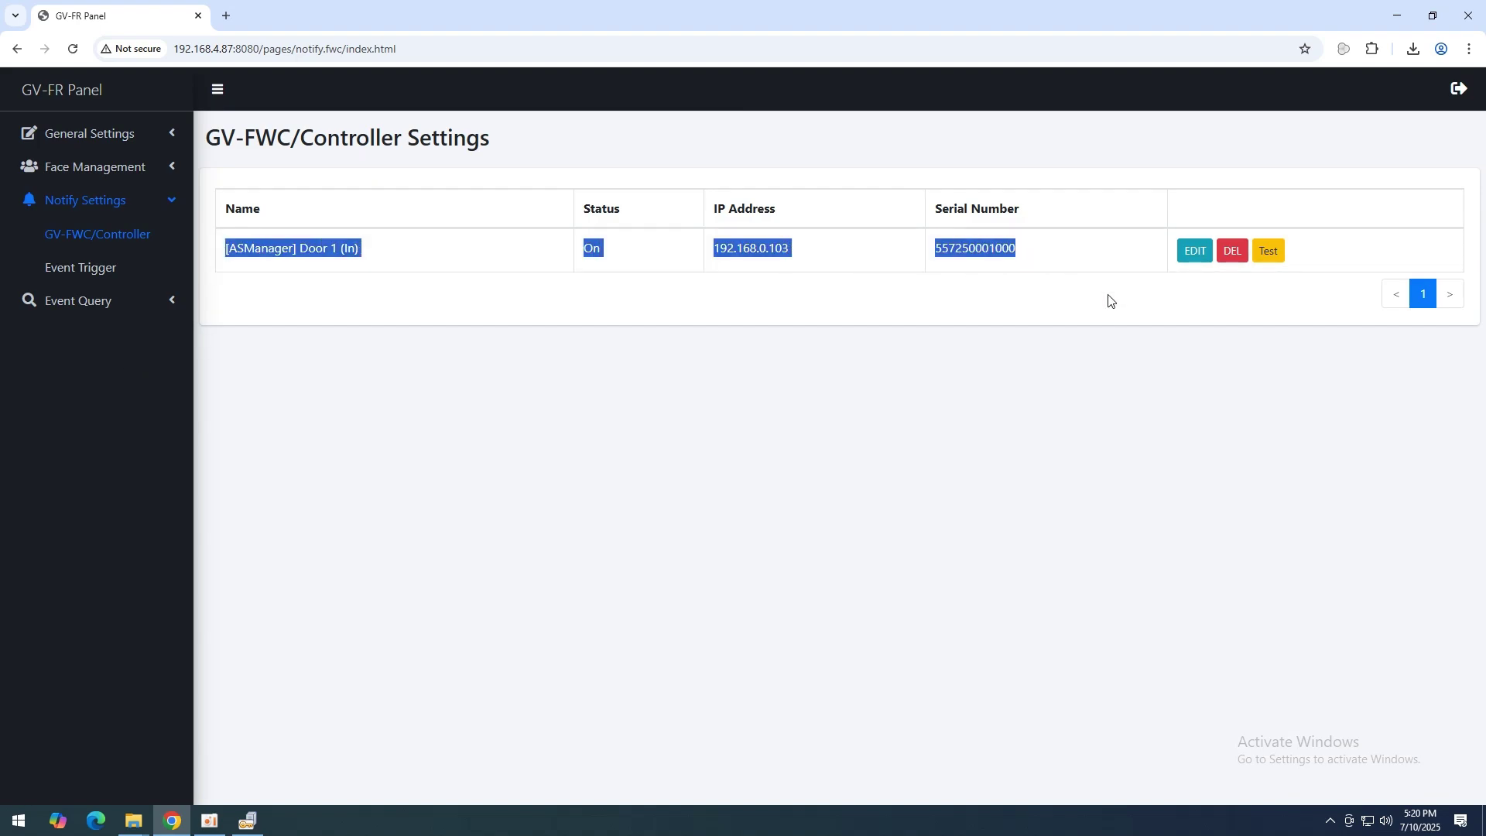
{"action": "left_click", "coordinate": [1191, 441]}
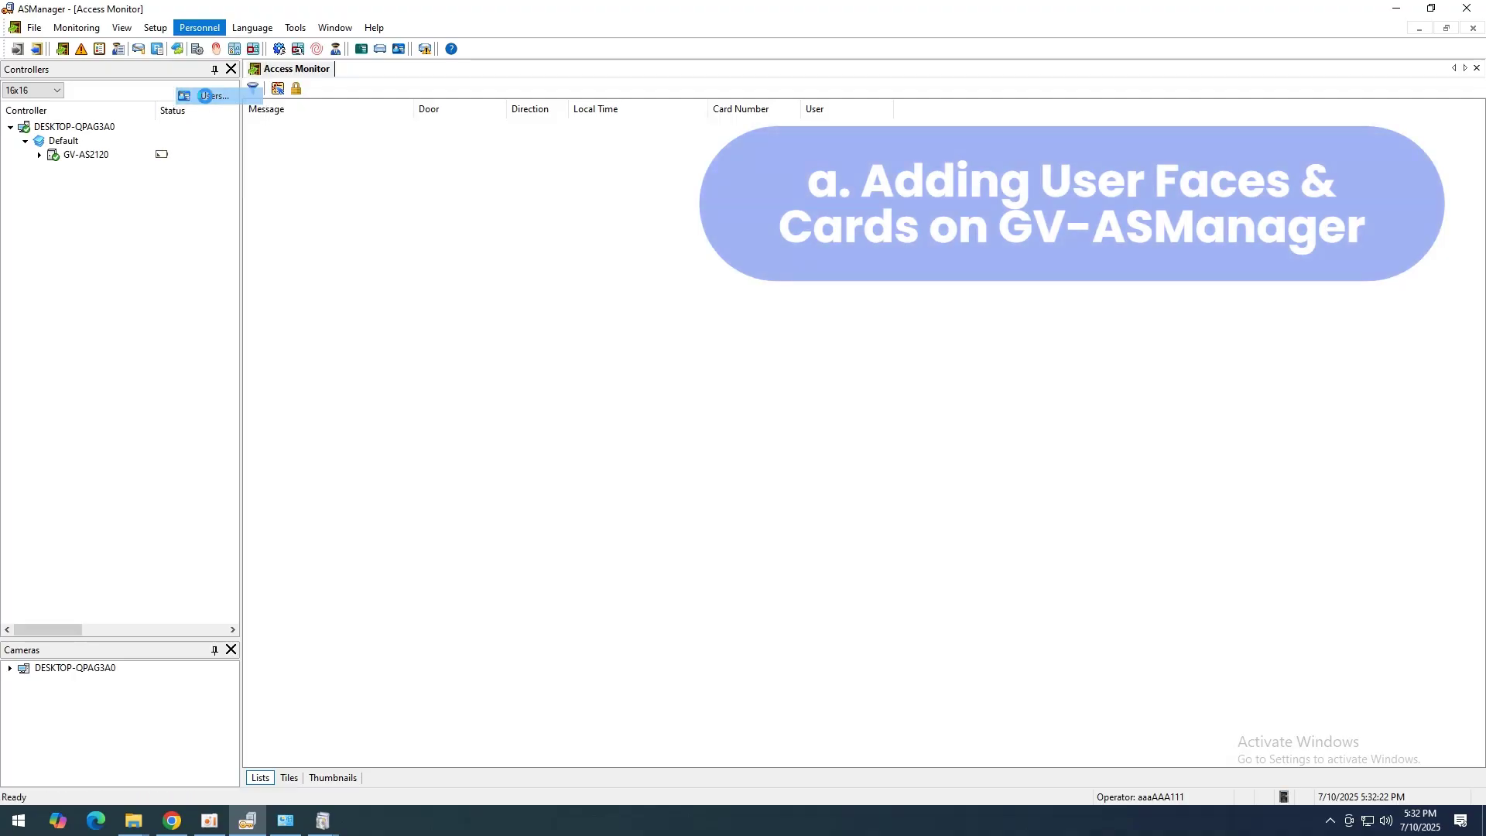
Step: Create a new user in the User List with the person's display name and a new access card number
{"action": "left_click", "coordinate": [457, 225]}
{"action": "left_click", "coordinate": [576, 231]}
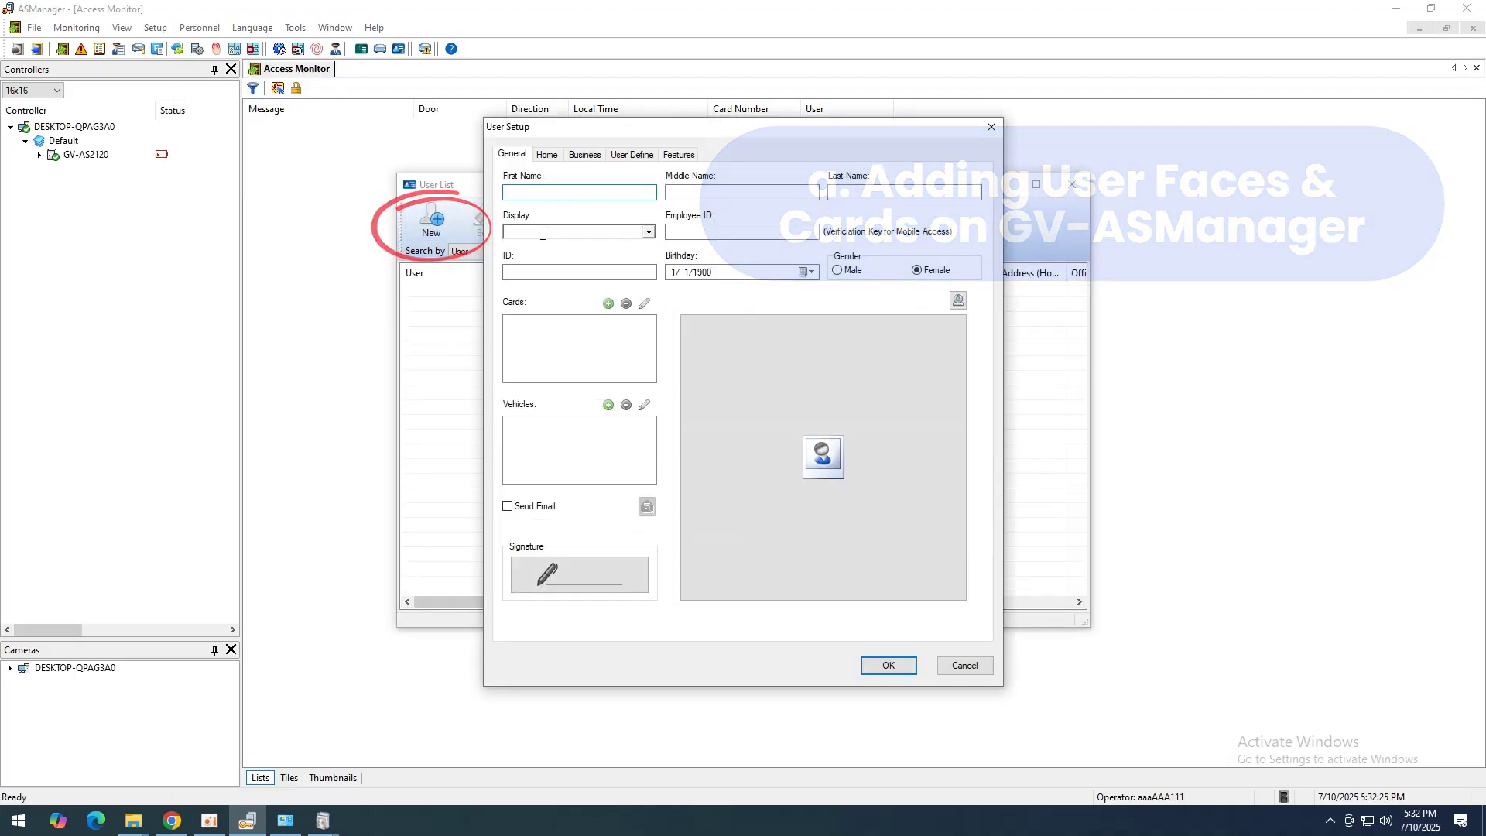
{"action": "left_click", "coordinate": [614, 302]}
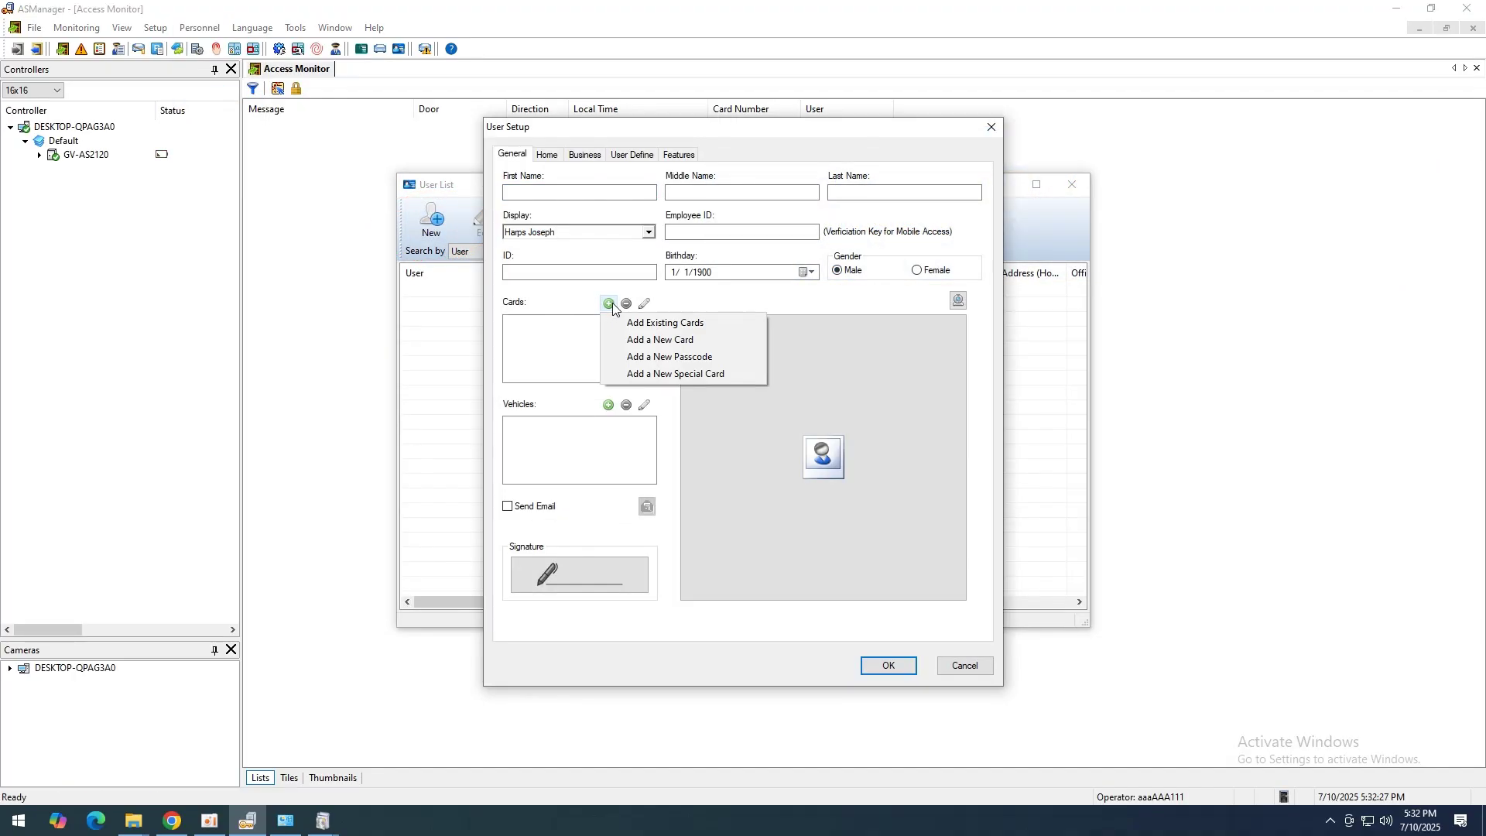
{"action": "left_click", "coordinate": [642, 335]}
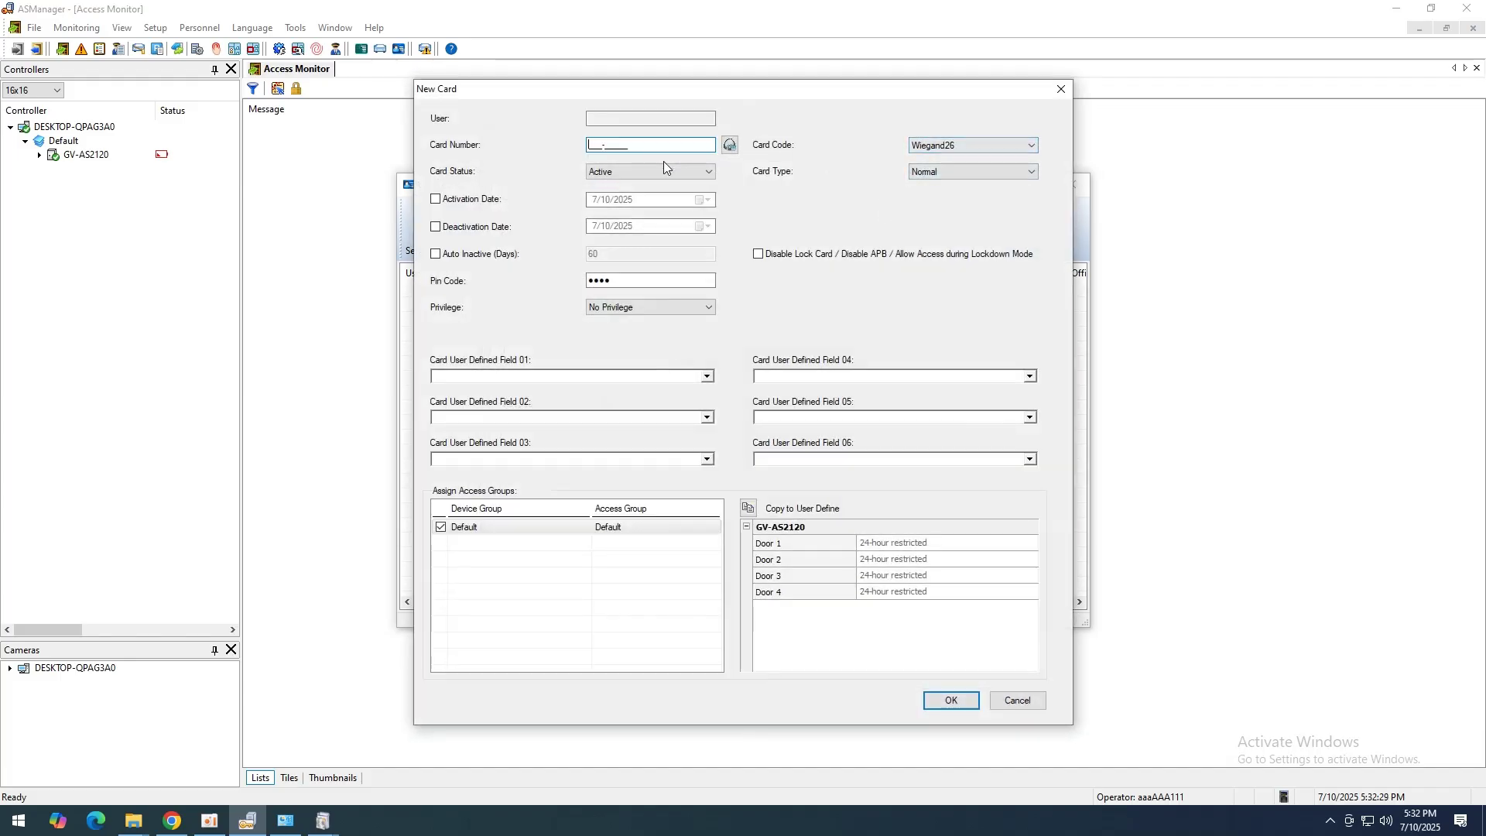
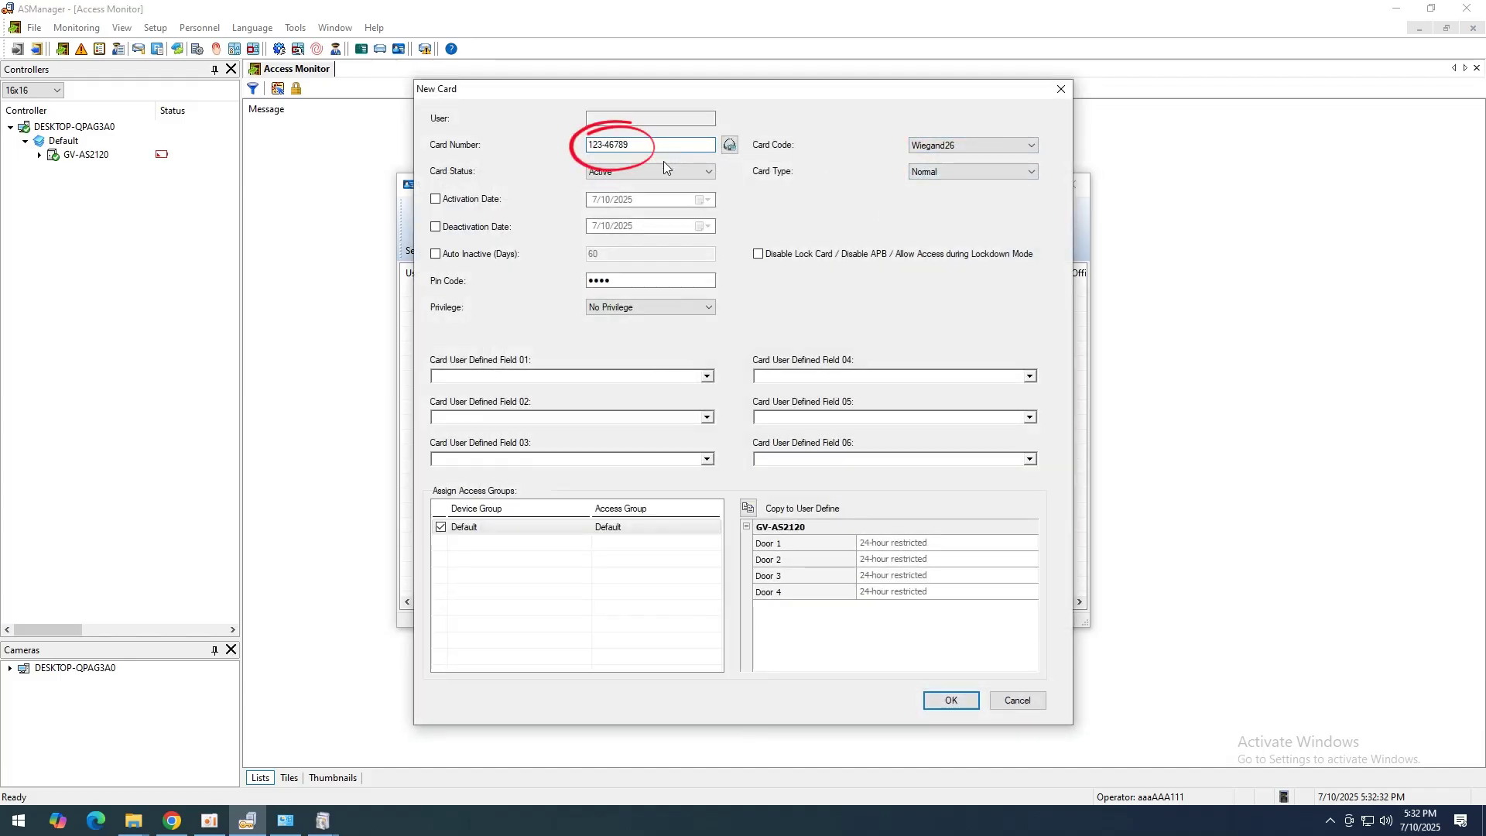
{"action": "left_click", "coordinate": [946, 695]}
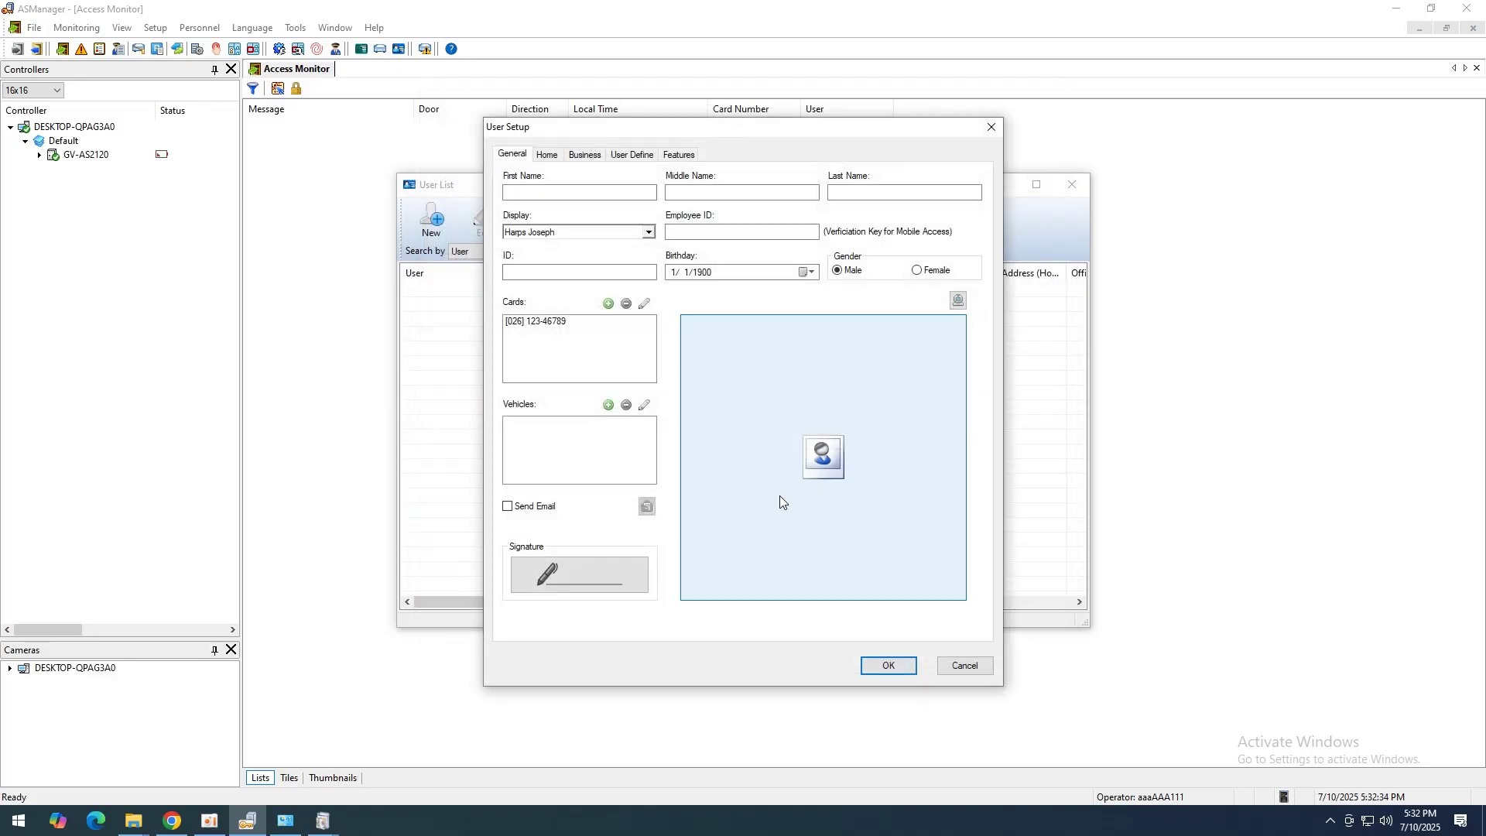
Step: Upload the user's face photo on the Features tab, link it to the new card, and save the user
{"action": "left_click", "coordinate": [678, 154]}
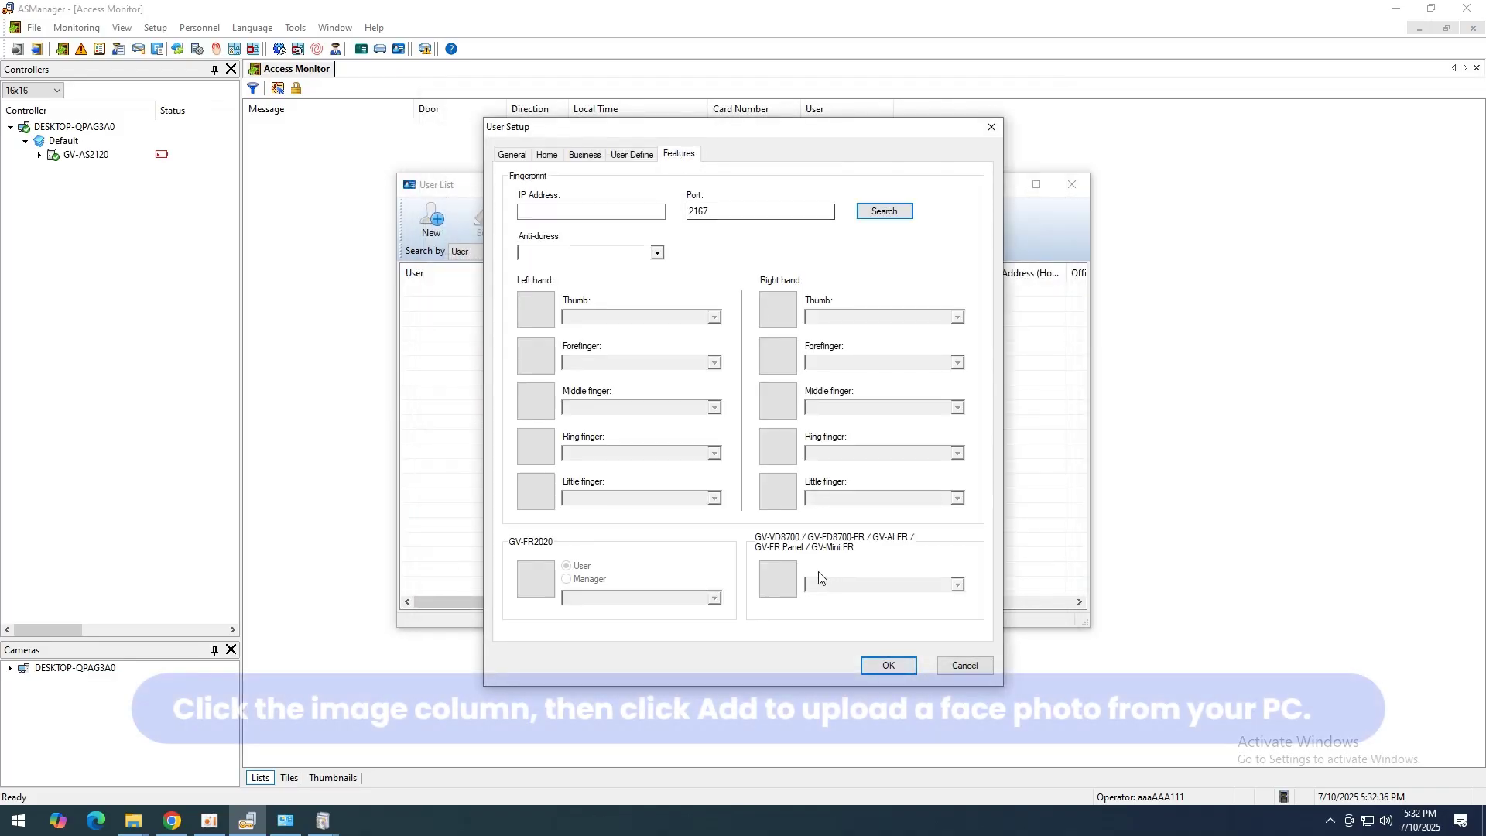
{"action": "left_click", "coordinate": [791, 583]}
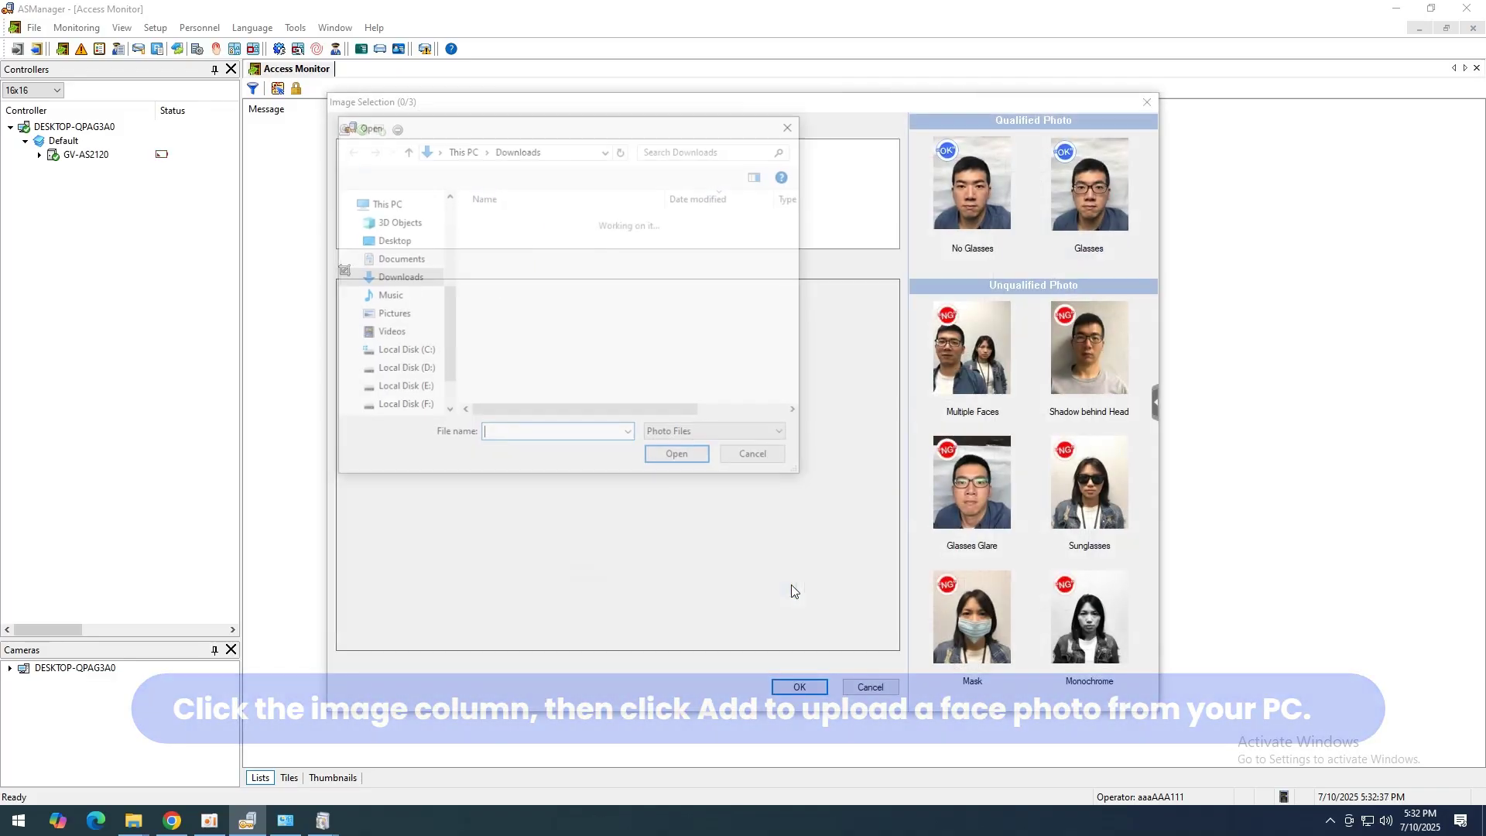
{"action": "left_click", "coordinate": [530, 283]}
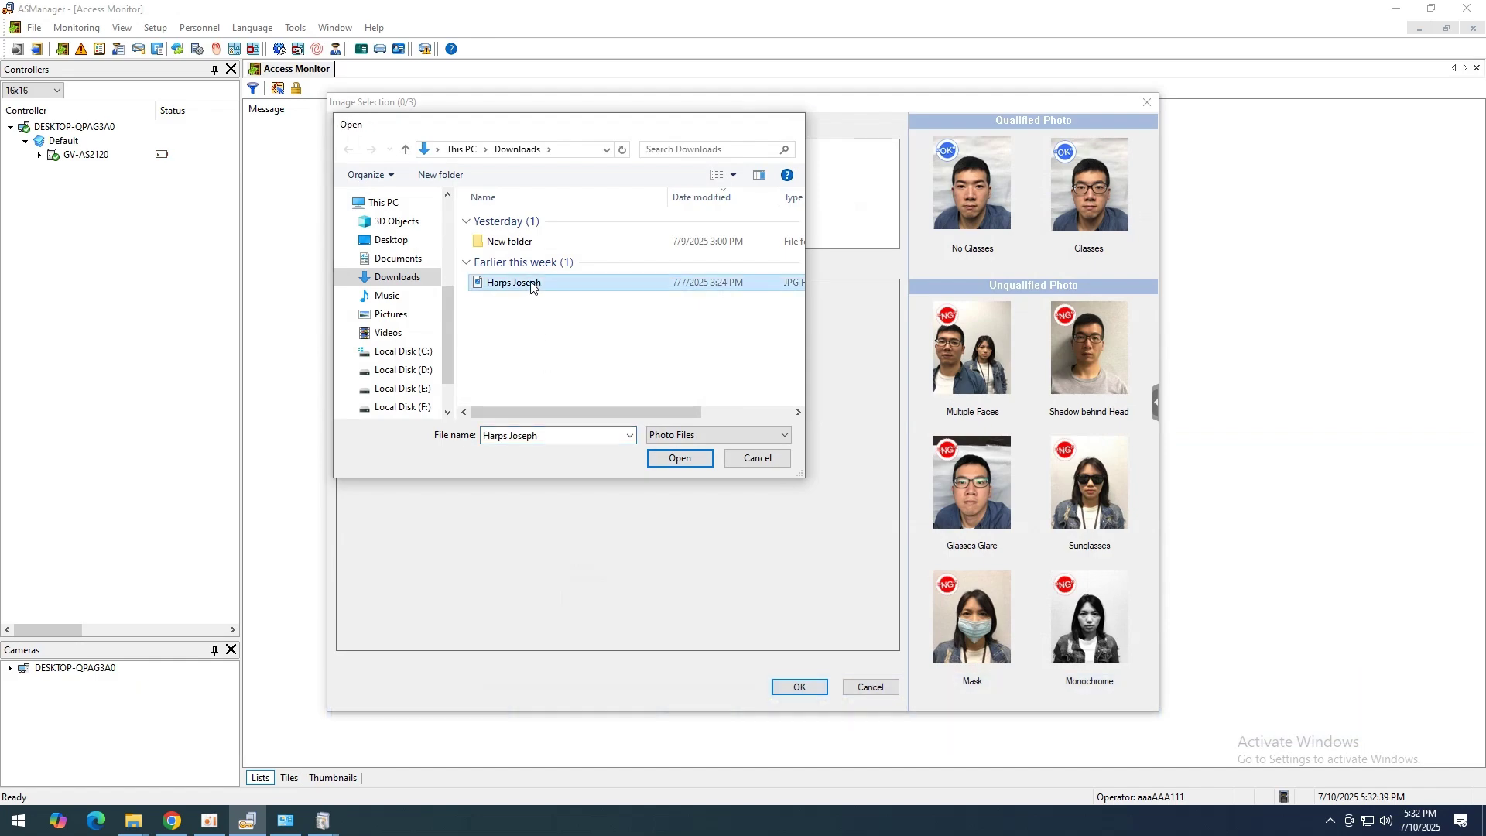
{"action": "double_click", "coordinate": [531, 284]}
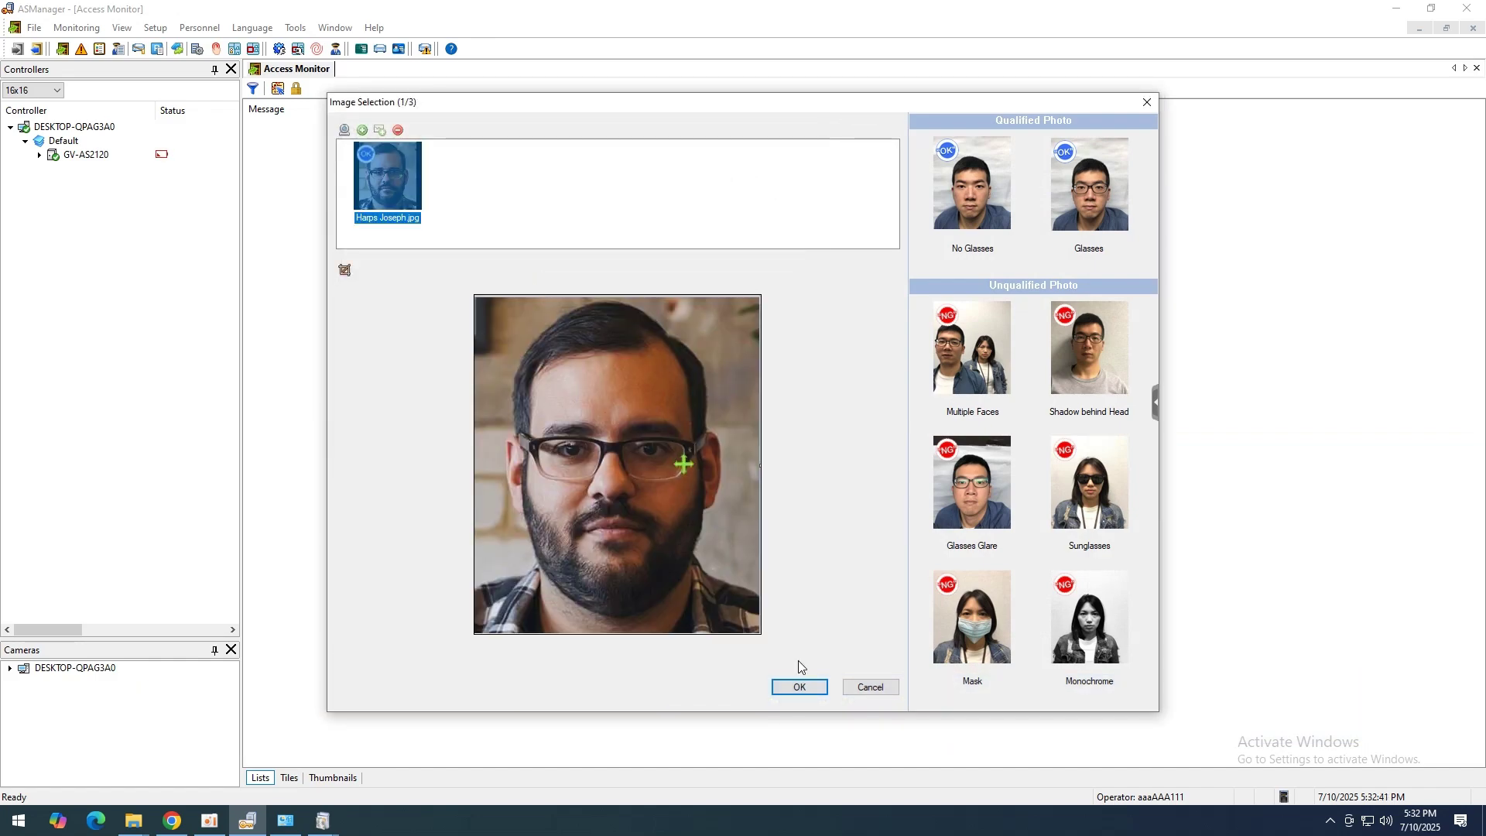
{"action": "left_click", "coordinate": [799, 687]}
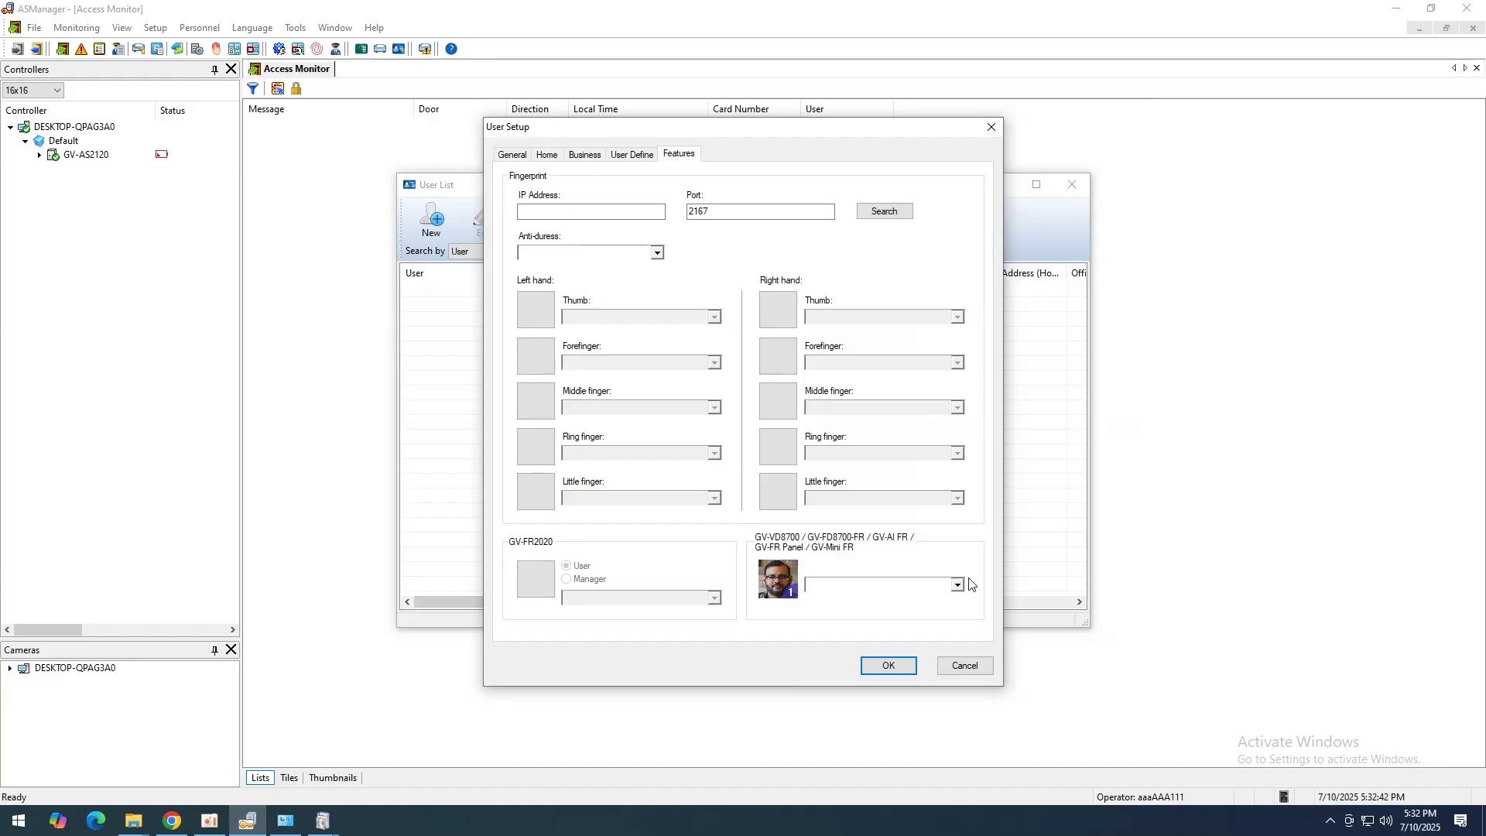
{"action": "left_click", "coordinate": [914, 609]}
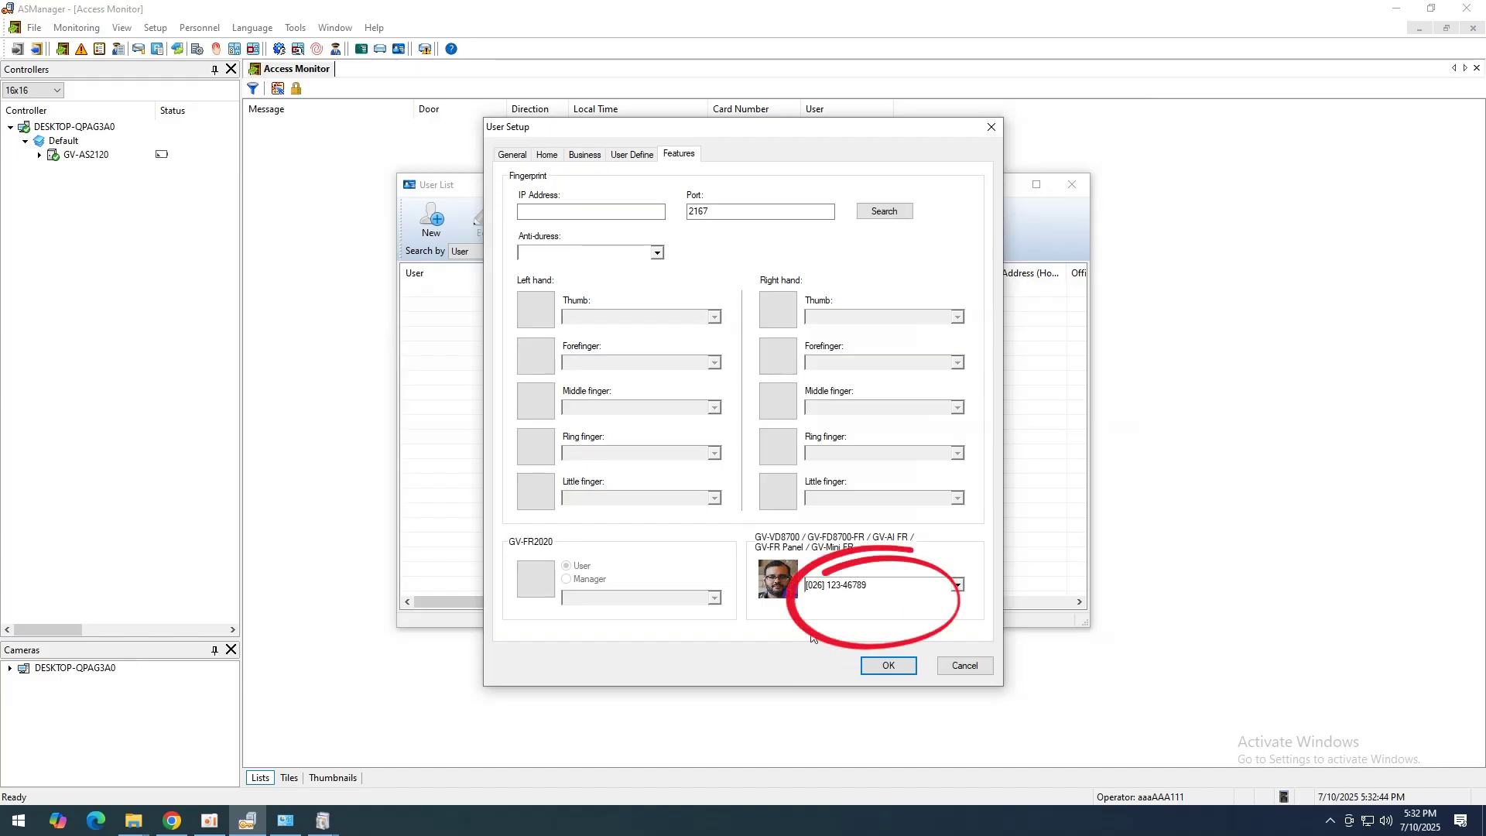
{"action": "left_click", "coordinate": [880, 674]}
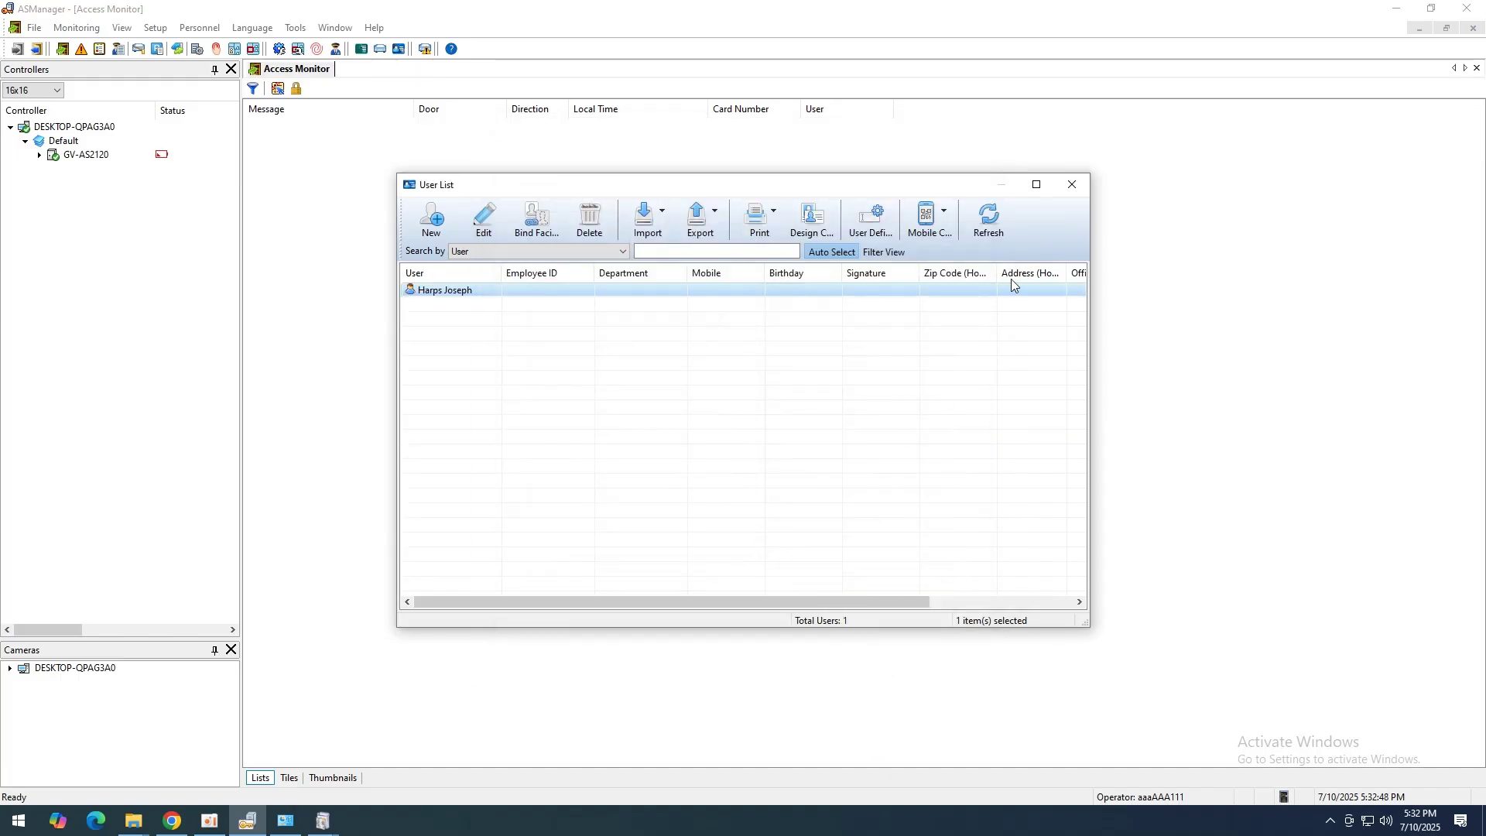
{"action": "left_click", "coordinate": [1072, 194]}
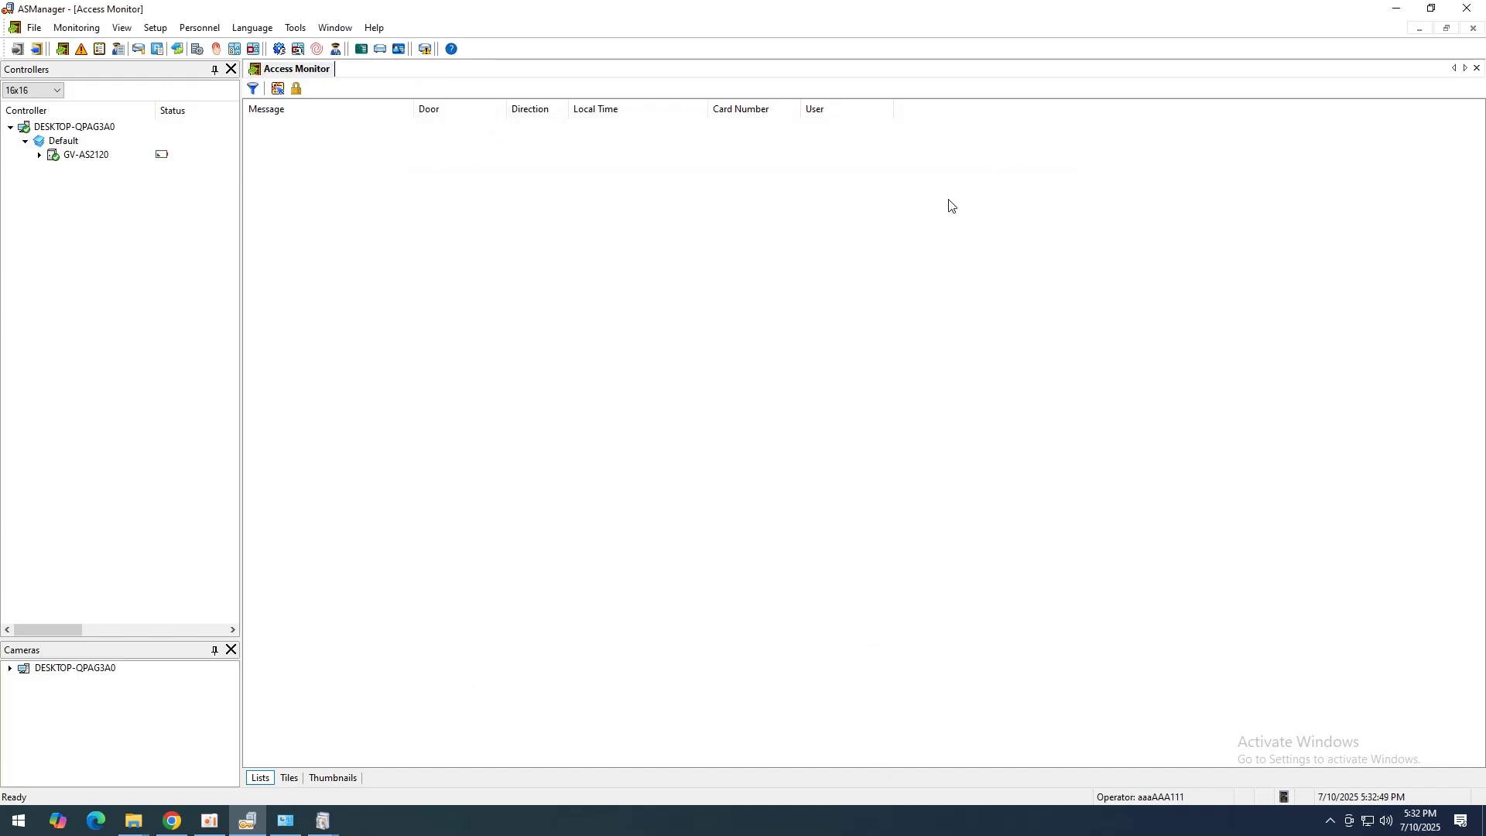
Step: In Feature Access, add the enrolled face user to Door 1 of the GV-AS2120 controller
{"action": "left_click", "coordinate": [163, 32]}
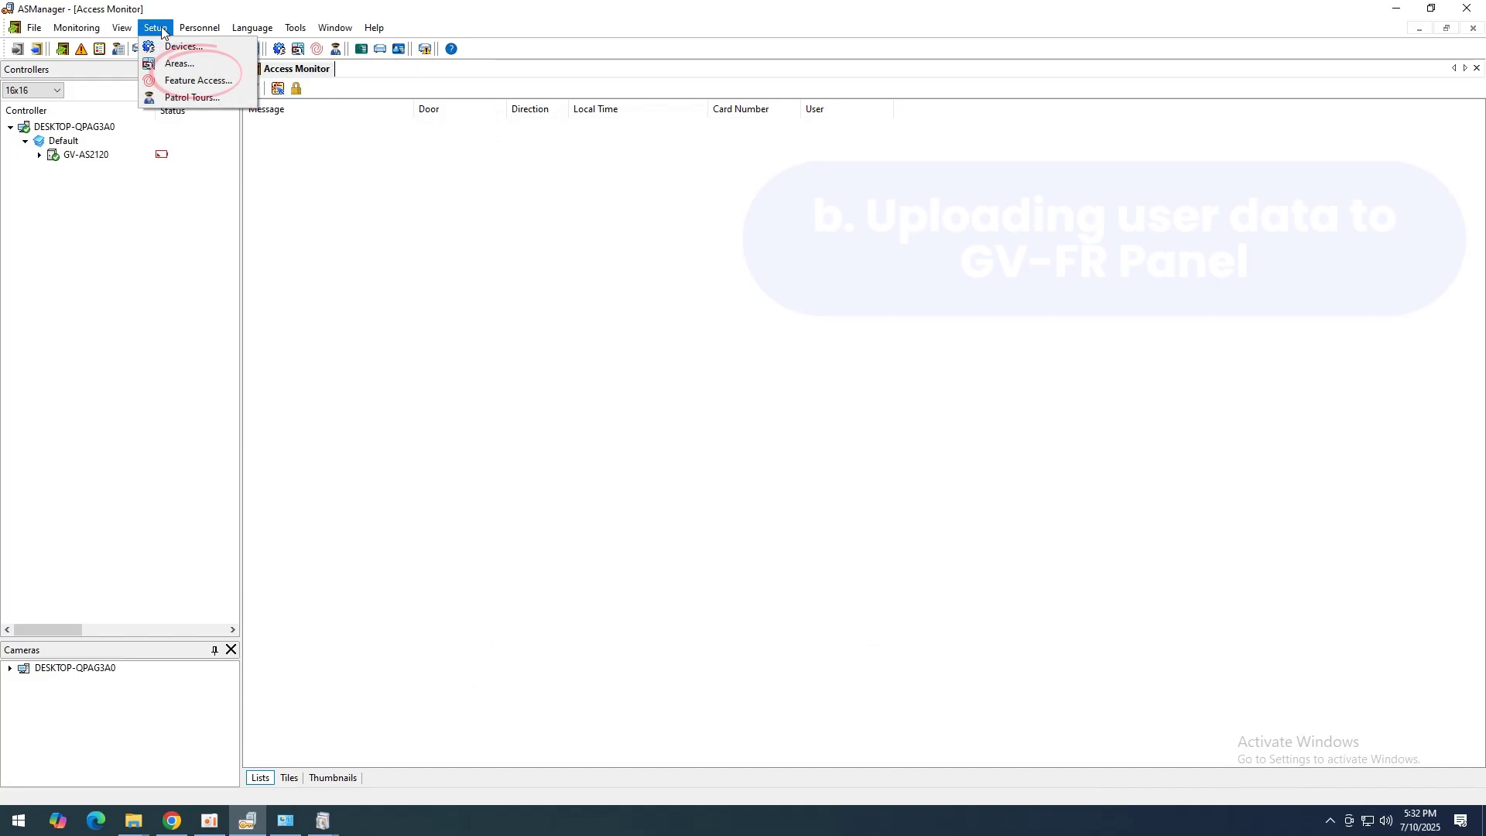
{"action": "left_click", "coordinate": [199, 81]}
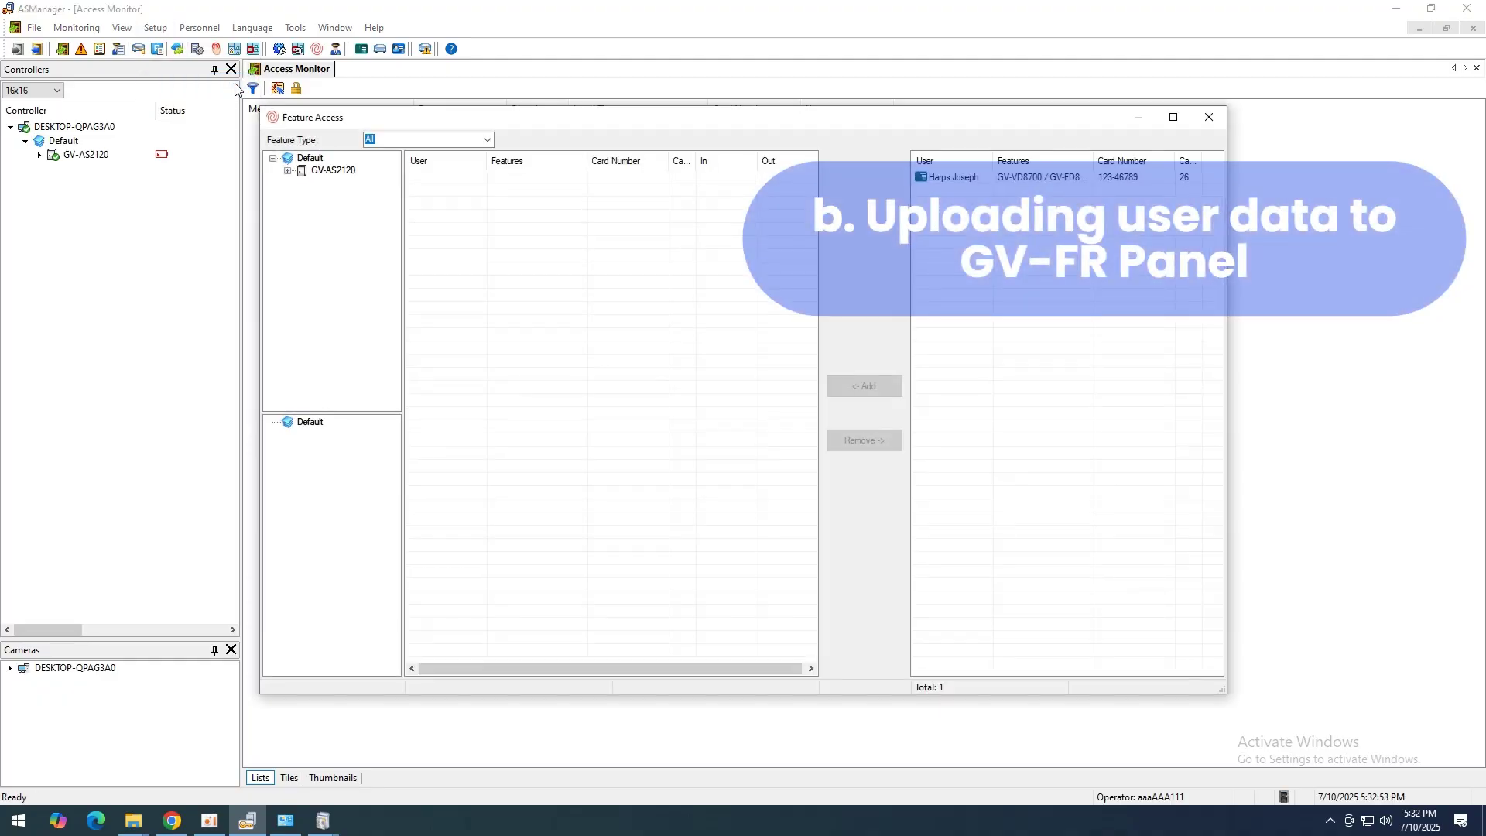
{"action": "double_click", "coordinate": [332, 171]}
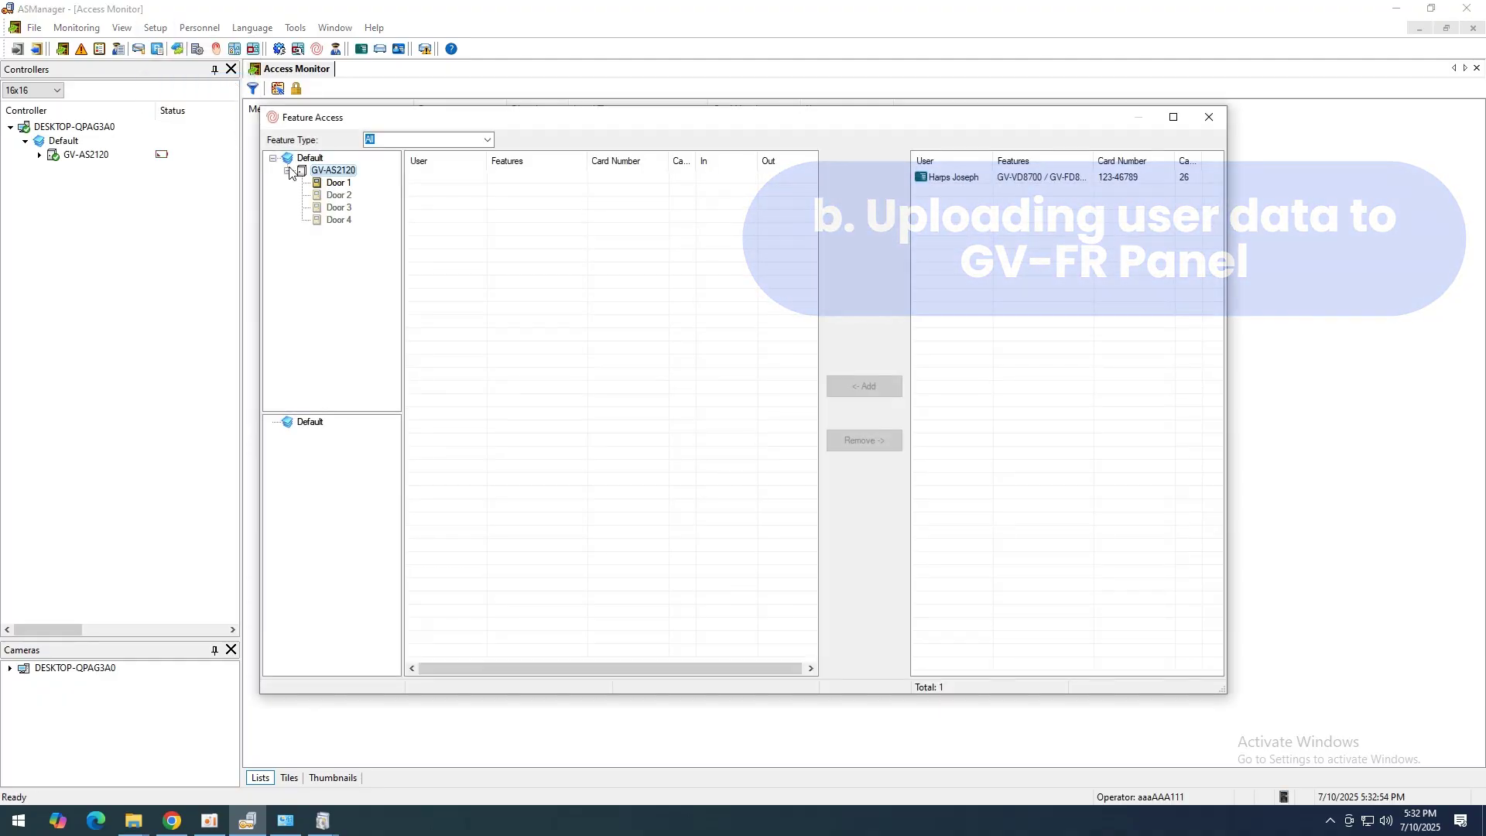
{"action": "left_click", "coordinate": [338, 183]}
{"action": "left_click", "coordinate": [967, 184]}
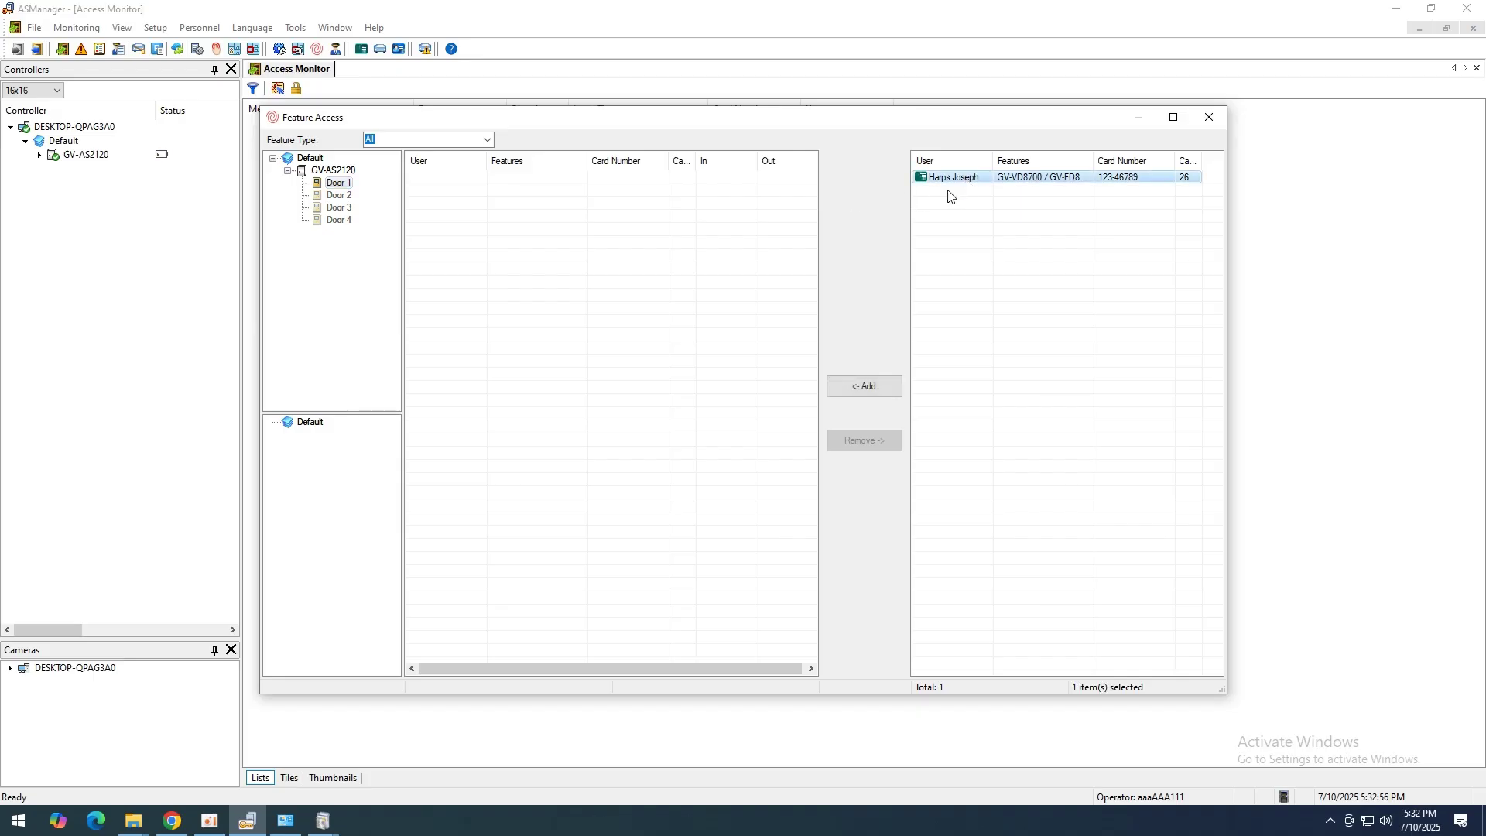
{"action": "left_click", "coordinate": [882, 387]}
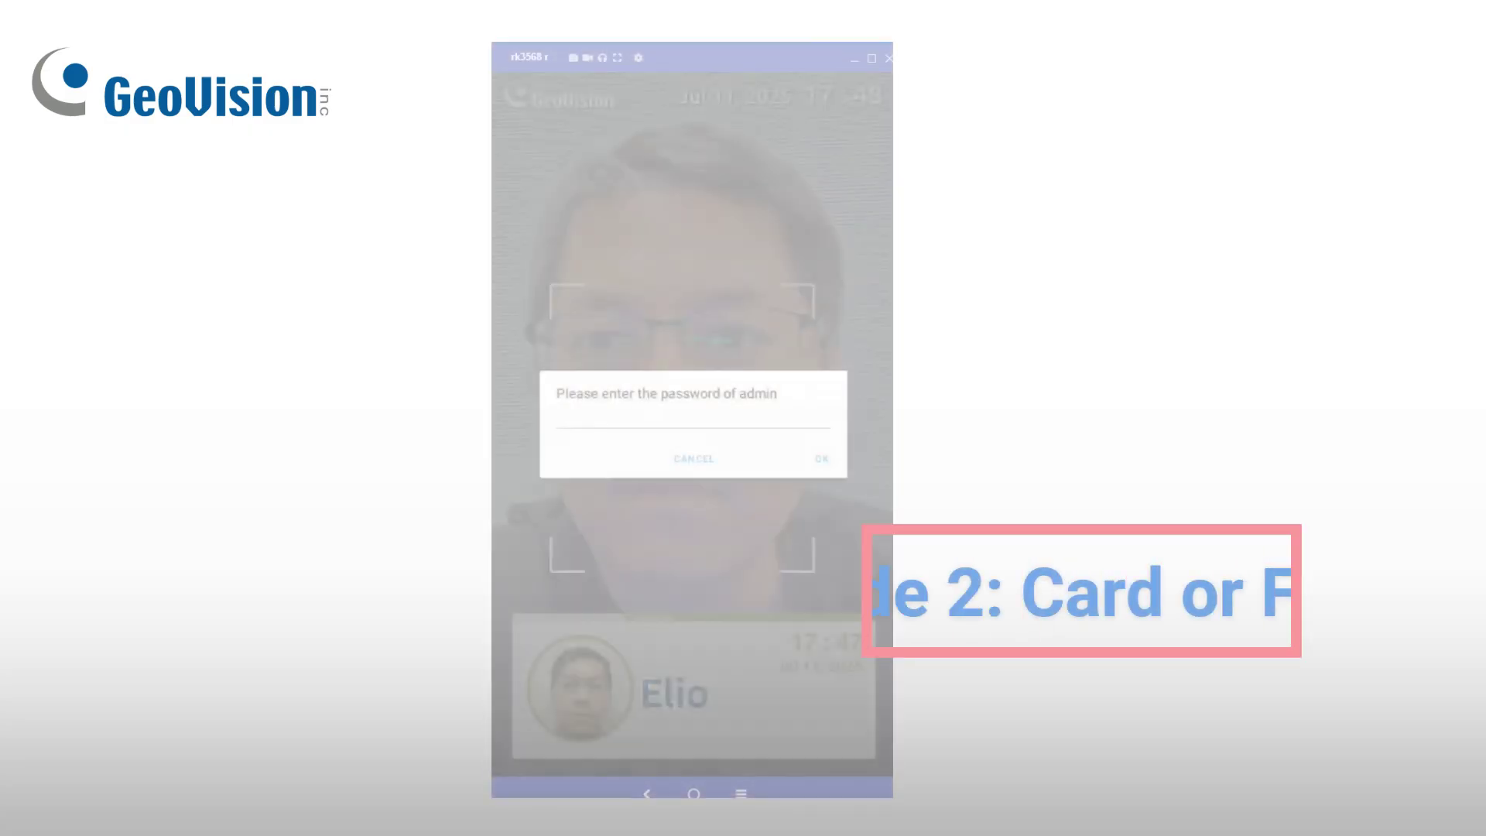
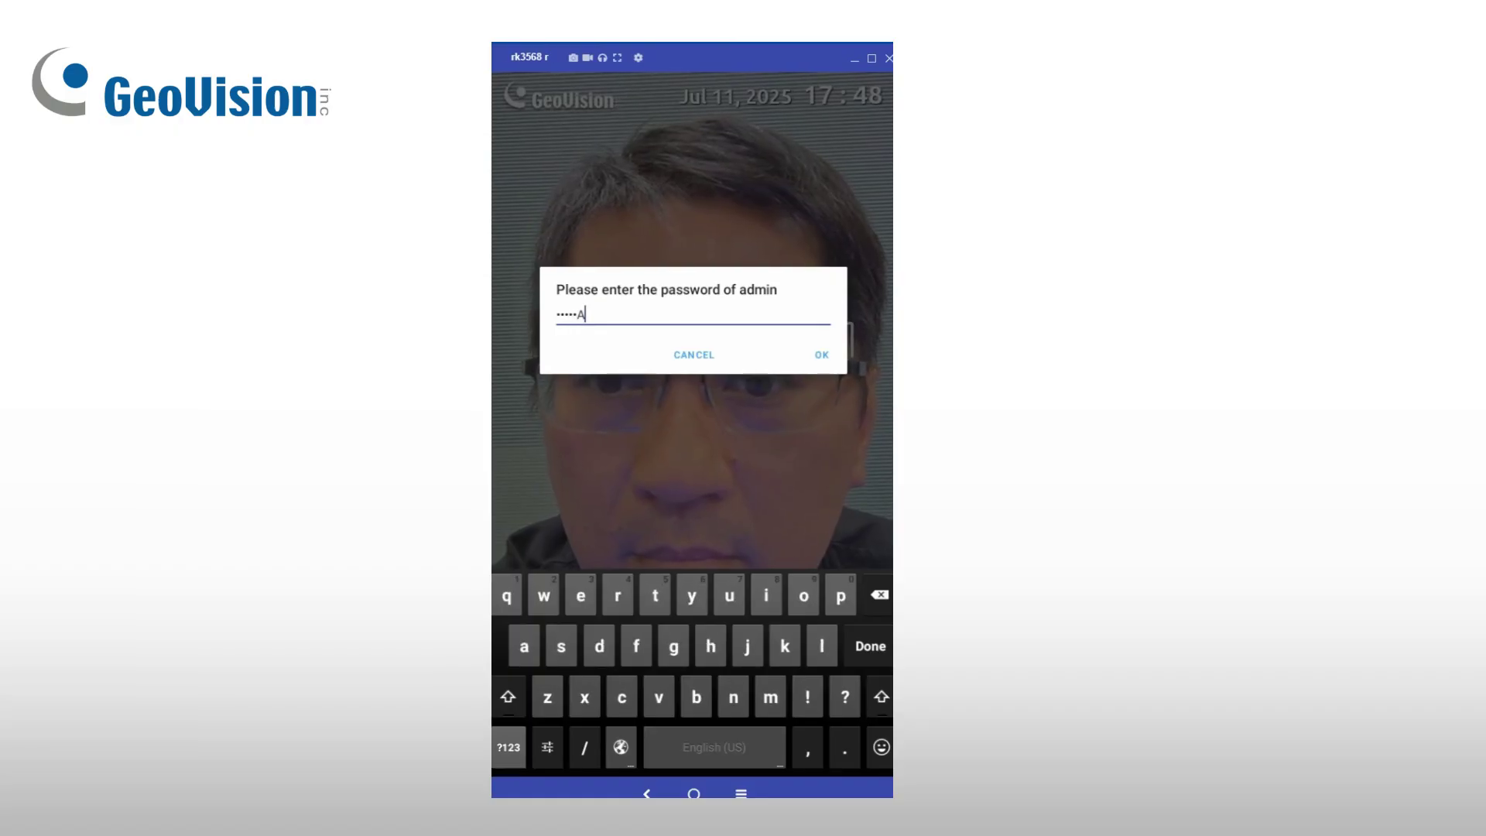
Step: Unlock the panel's Config with the admin password and set Auth Mode to Card or Face
{"action": "left_click", "coordinate": [508, 747]}
{"action": "type", "text": "11"}
{"action": "key", "text": "Return"}
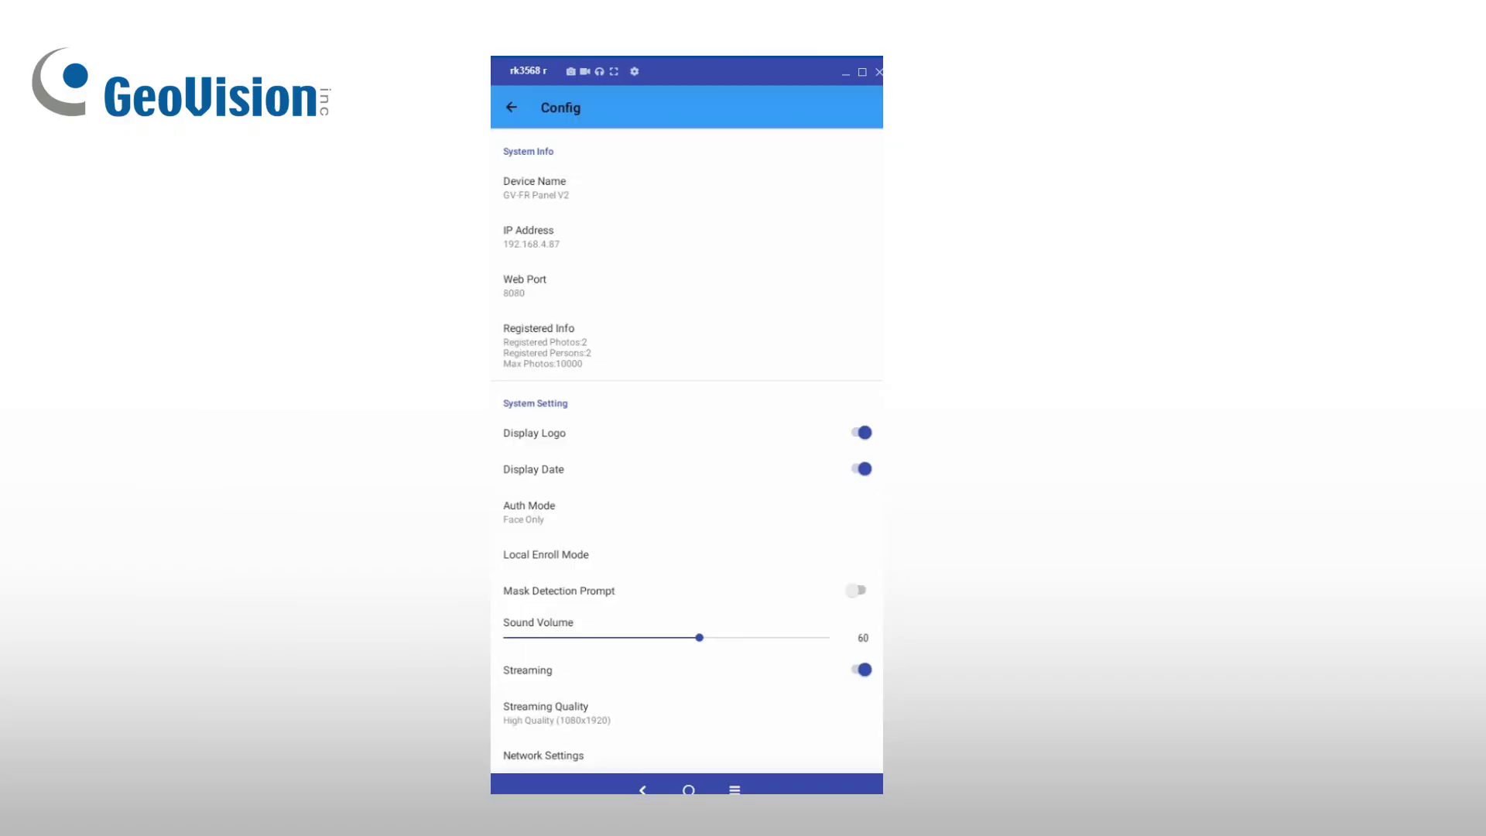
{"action": "left_click", "coordinate": [573, 514]}
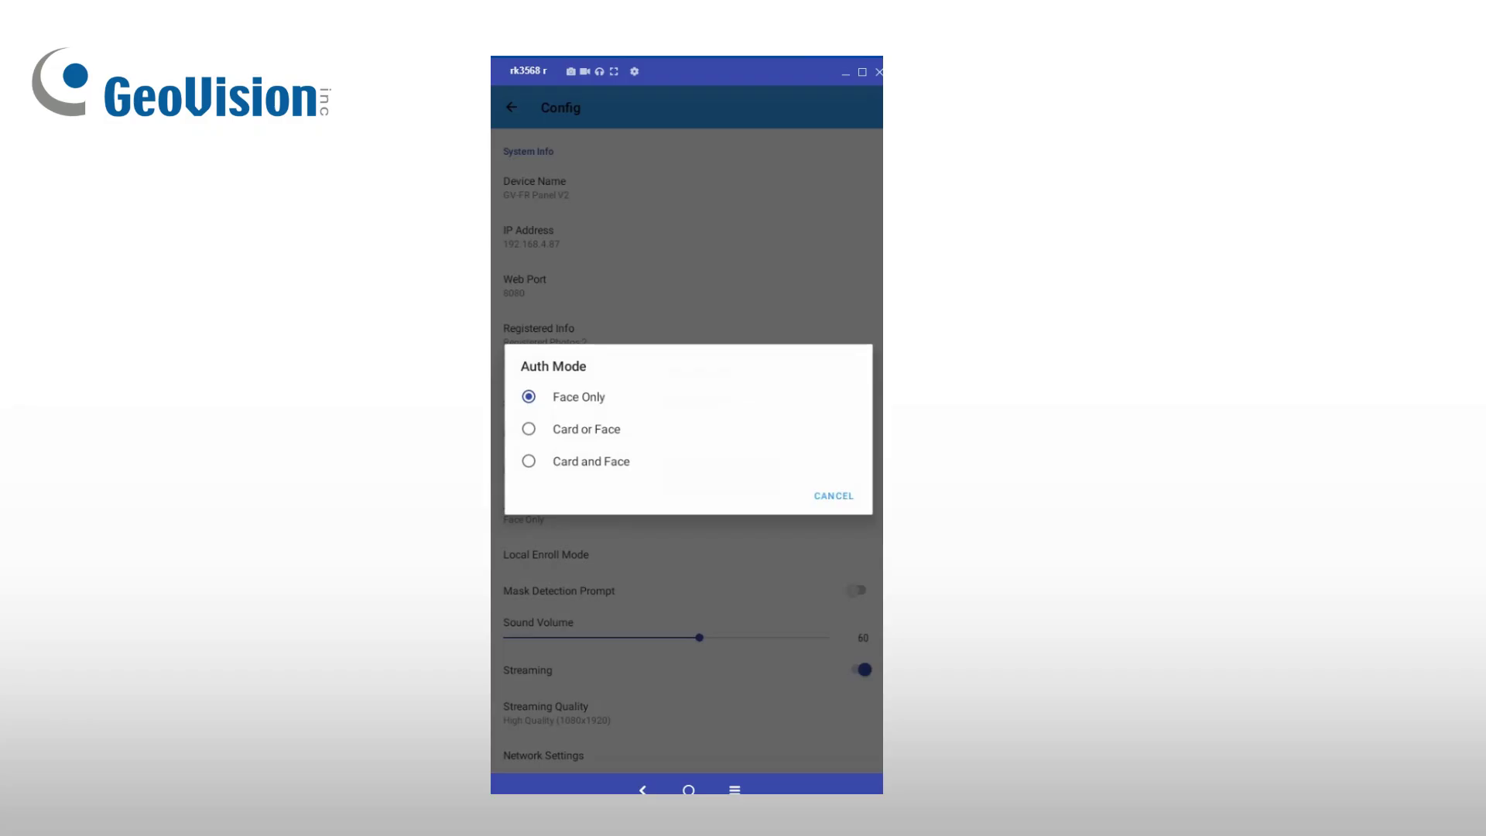
{"action": "left_click", "coordinate": [559, 430]}
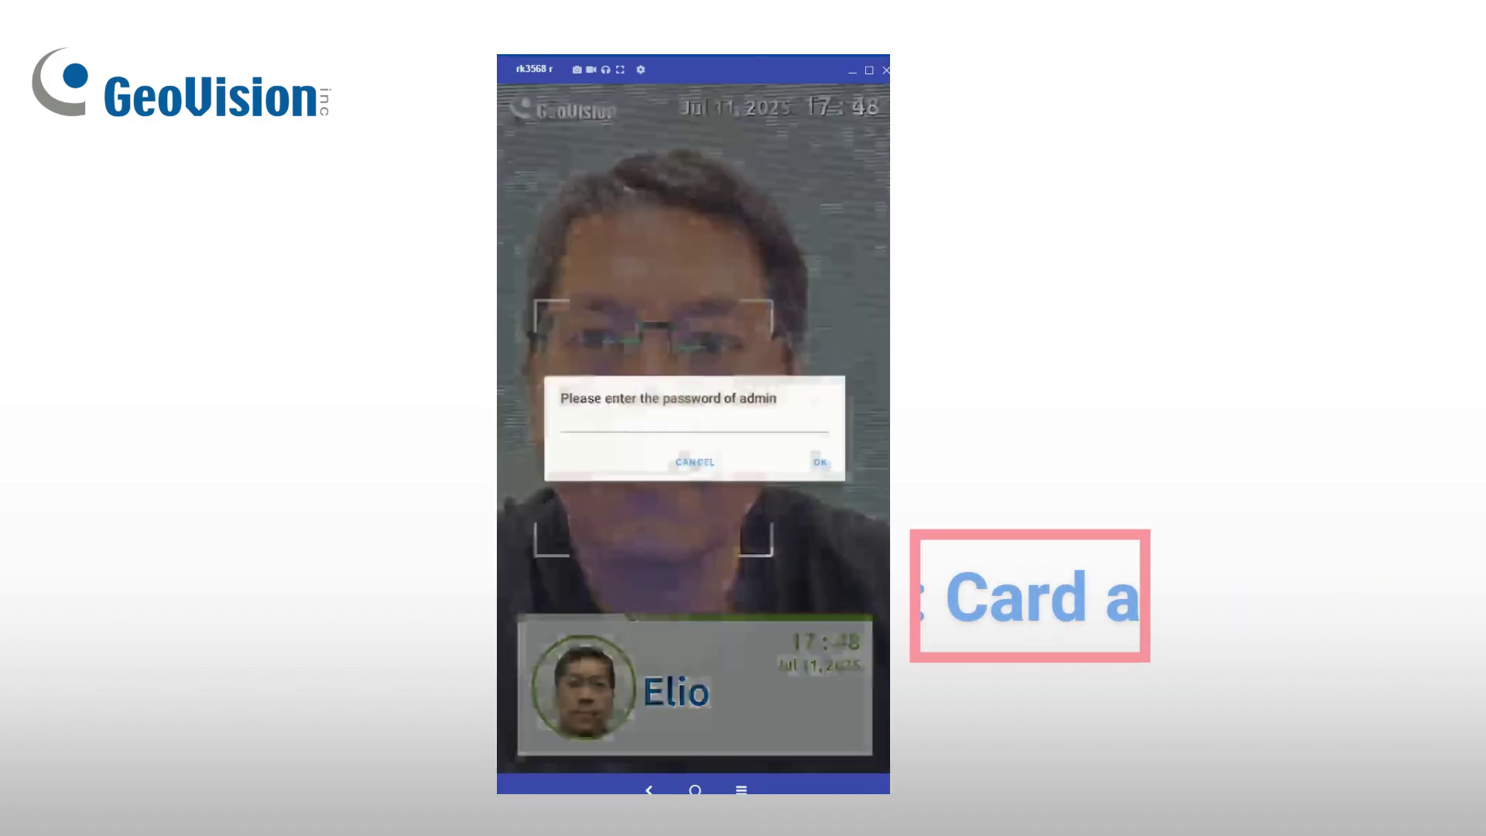
Step: Enter the admin password on the panel and switch Auth Mode to Card and Face
{"action": "left_click", "coordinate": [694, 421]}
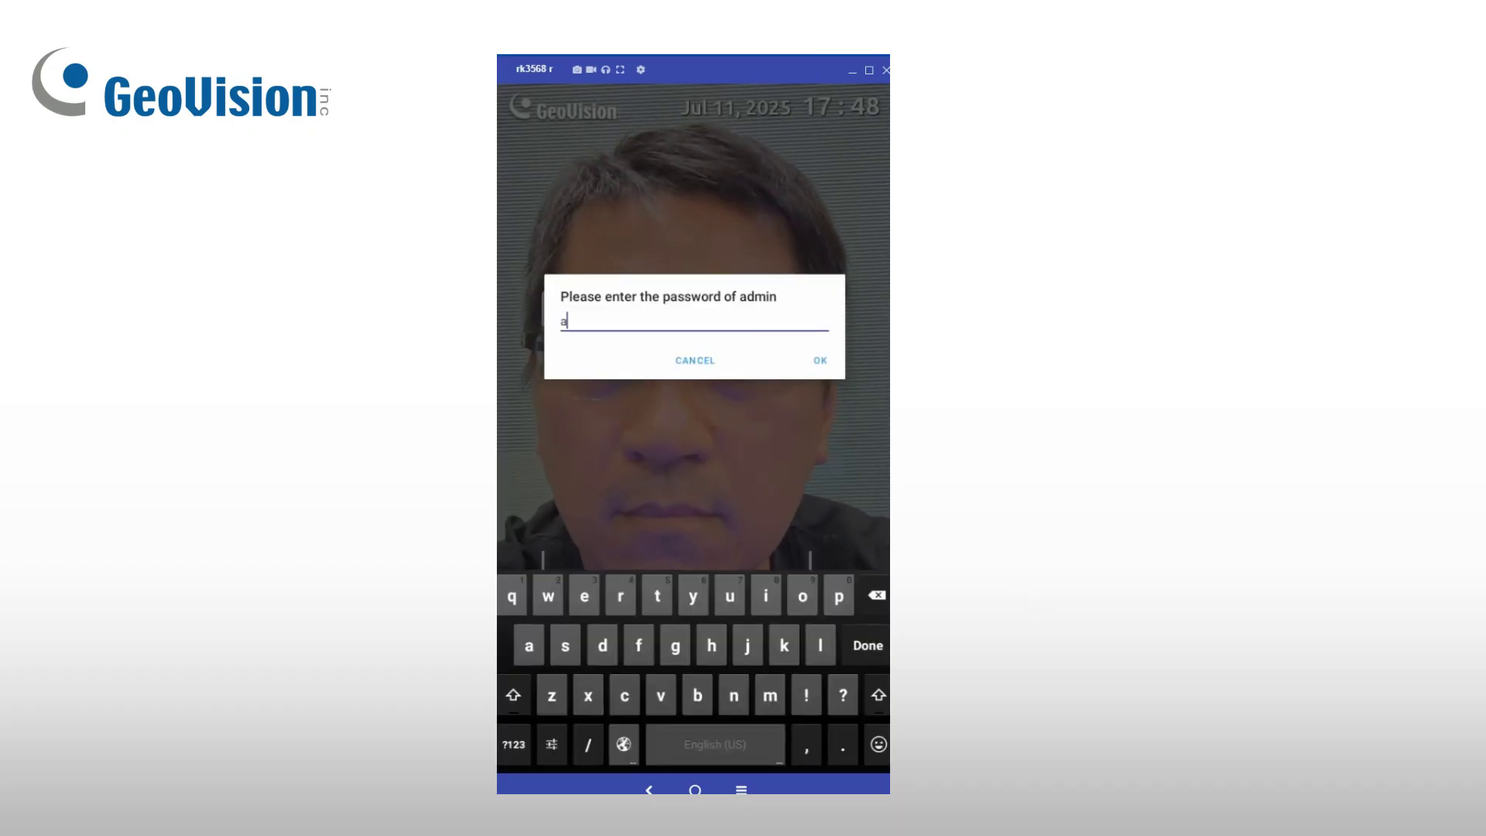
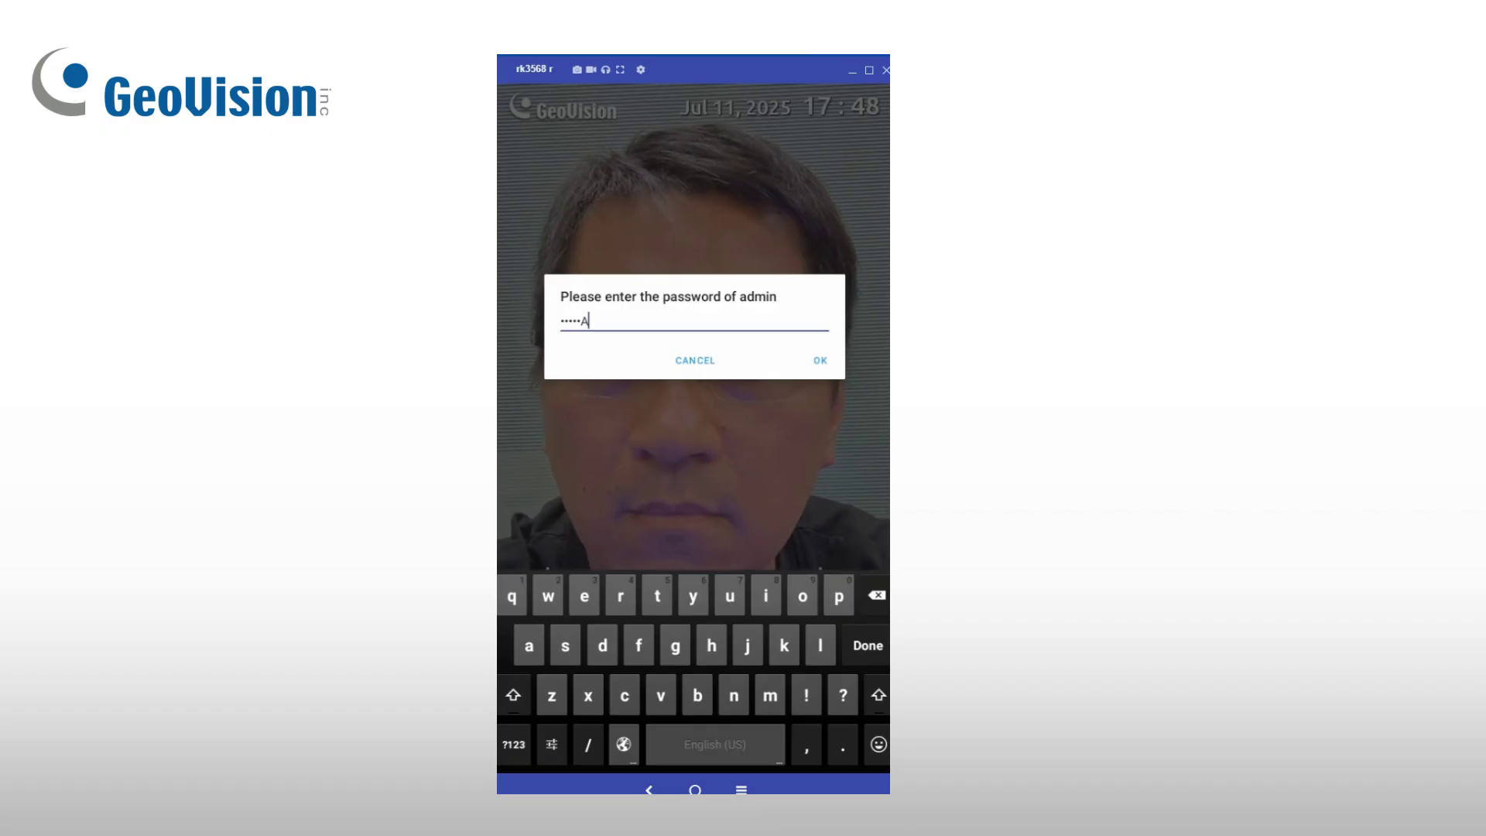
{"action": "left_click", "coordinate": [513, 745]}
{"action": "type", "text": "111"}
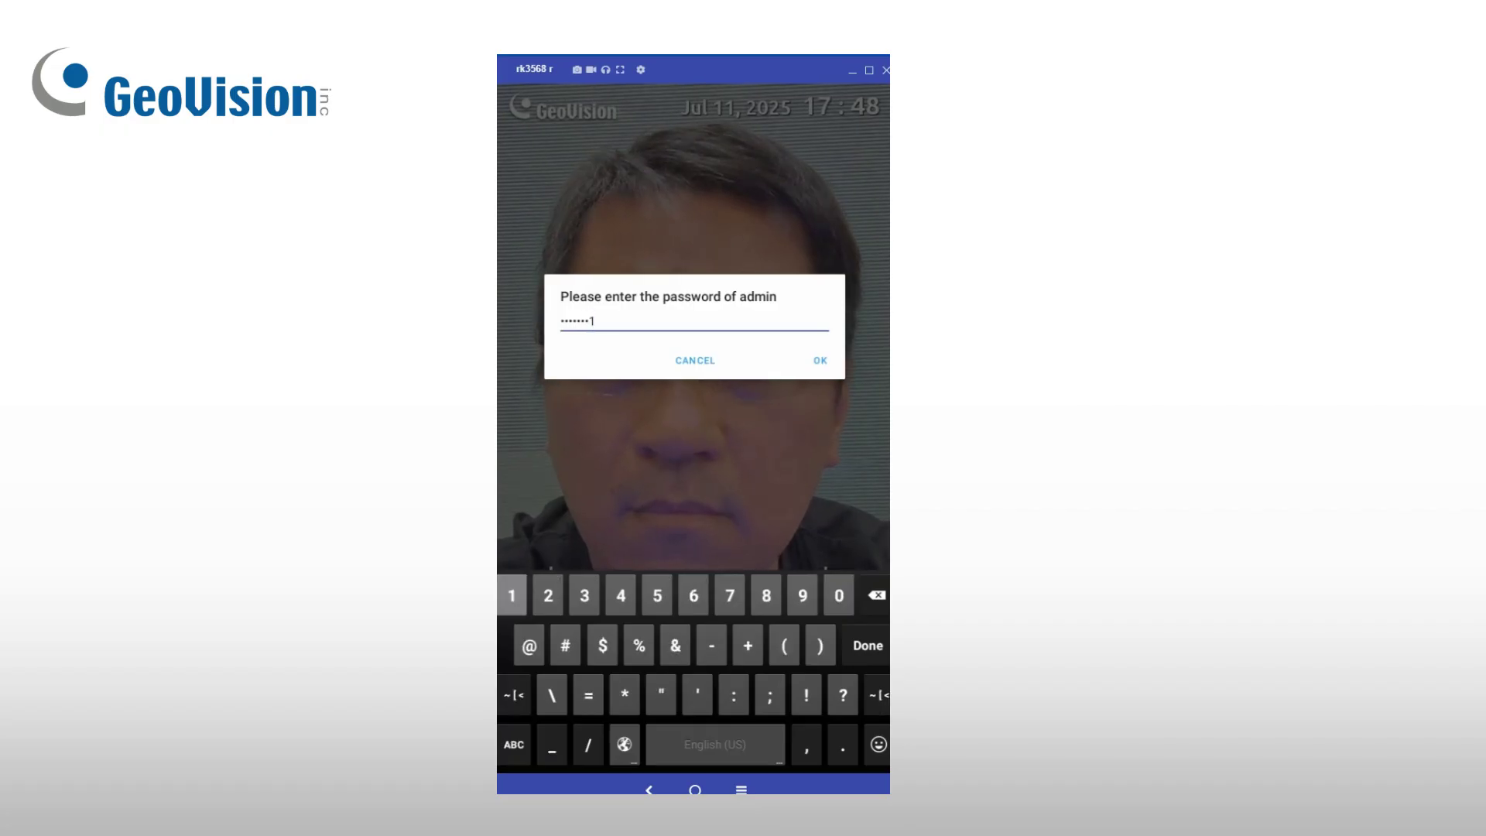
{"action": "left_click", "coordinate": [820, 360]}
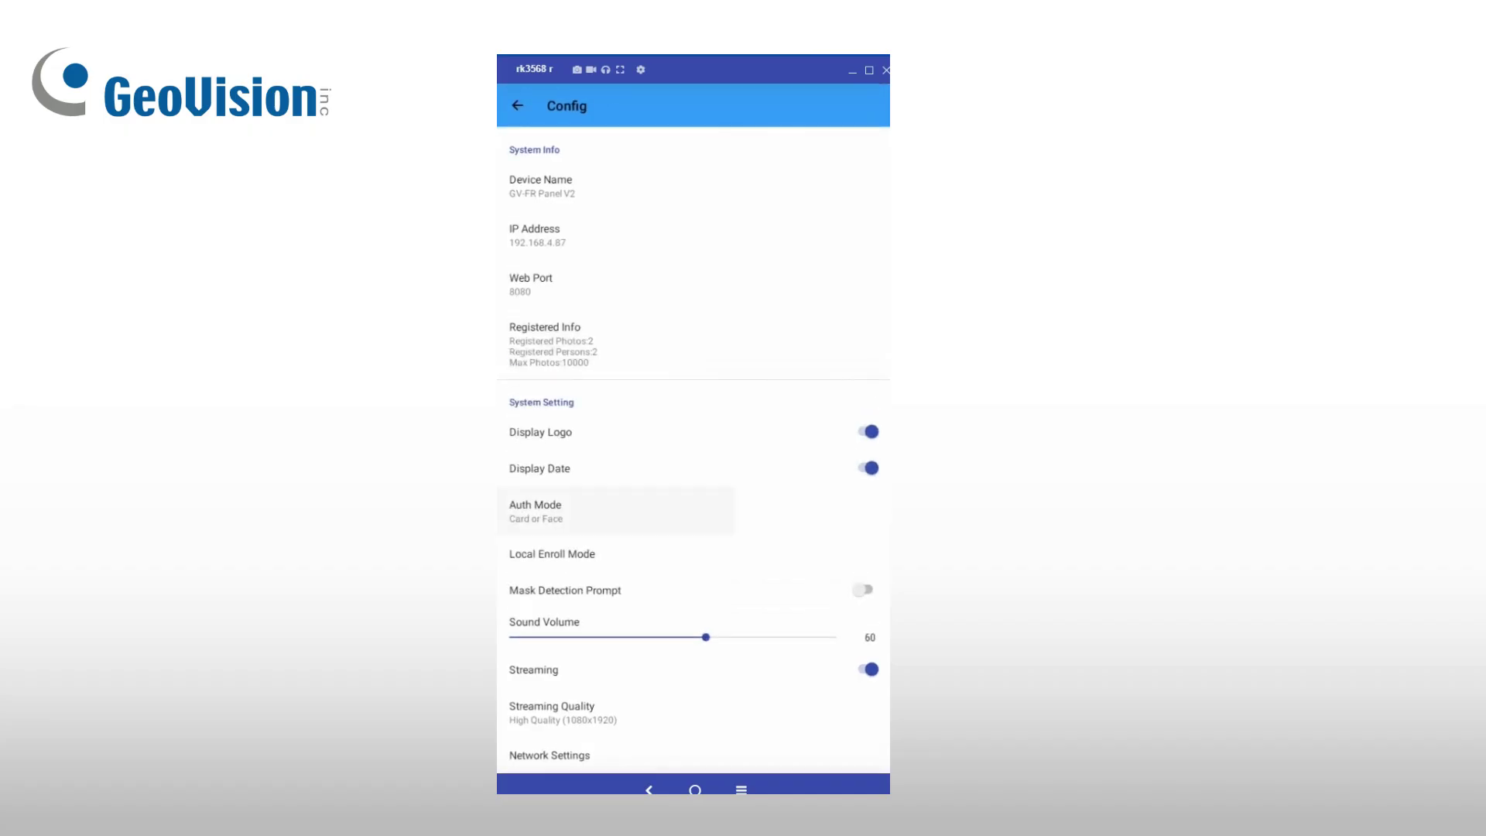
{"action": "left_click", "coordinate": [616, 510]}
{"action": "left_click", "coordinate": [597, 459]}
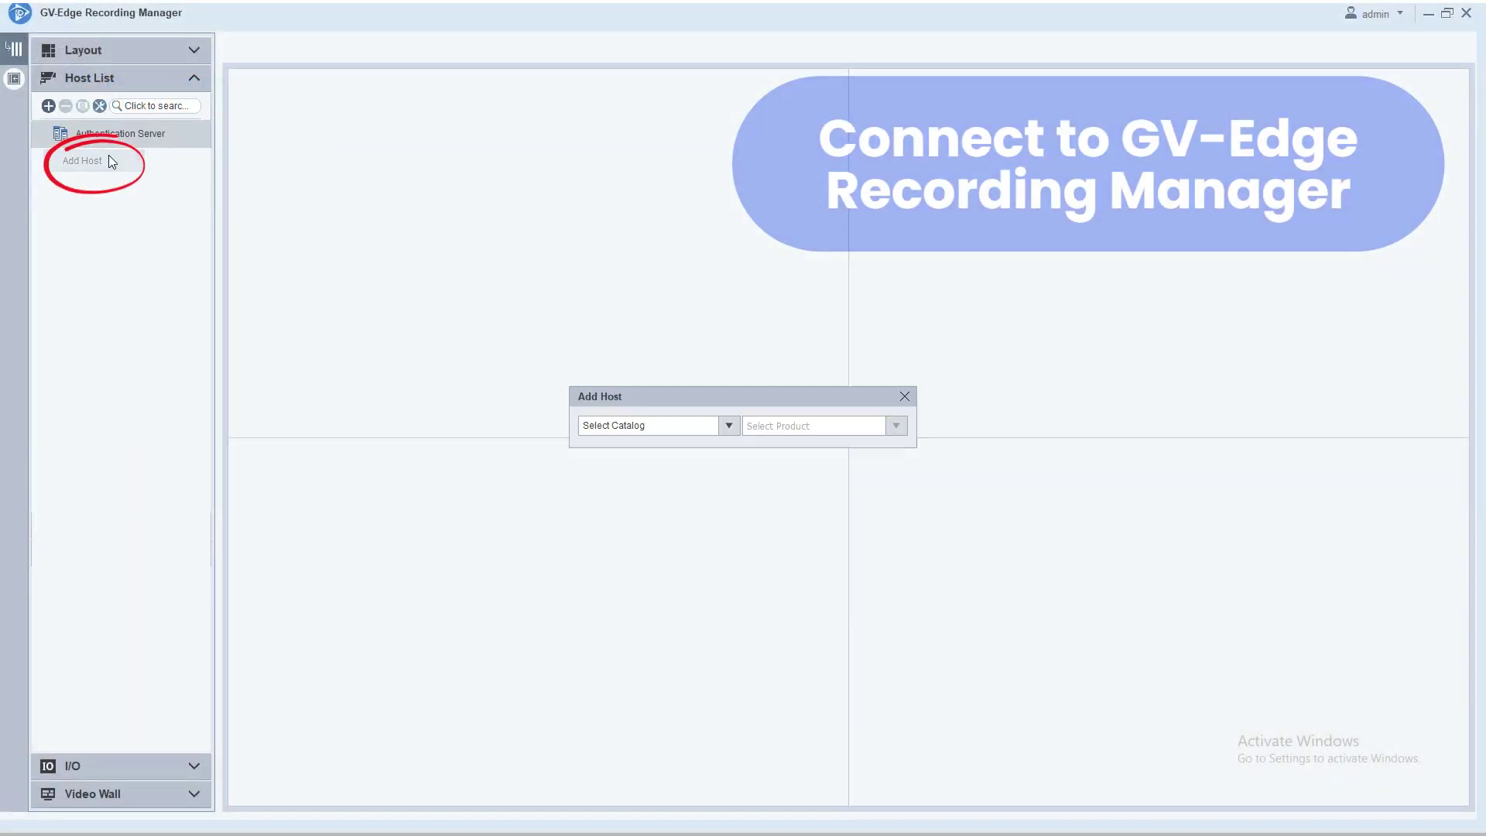
Step: Add GV-FR Panel V2 as an IP Camera host at 192.168.5.38 with HTTP port 8080, refreshing its device info
{"action": "left_click", "coordinate": [696, 425]}
{"action": "left_click", "coordinate": [619, 475]}
{"action": "left_click", "coordinate": [769, 427]}
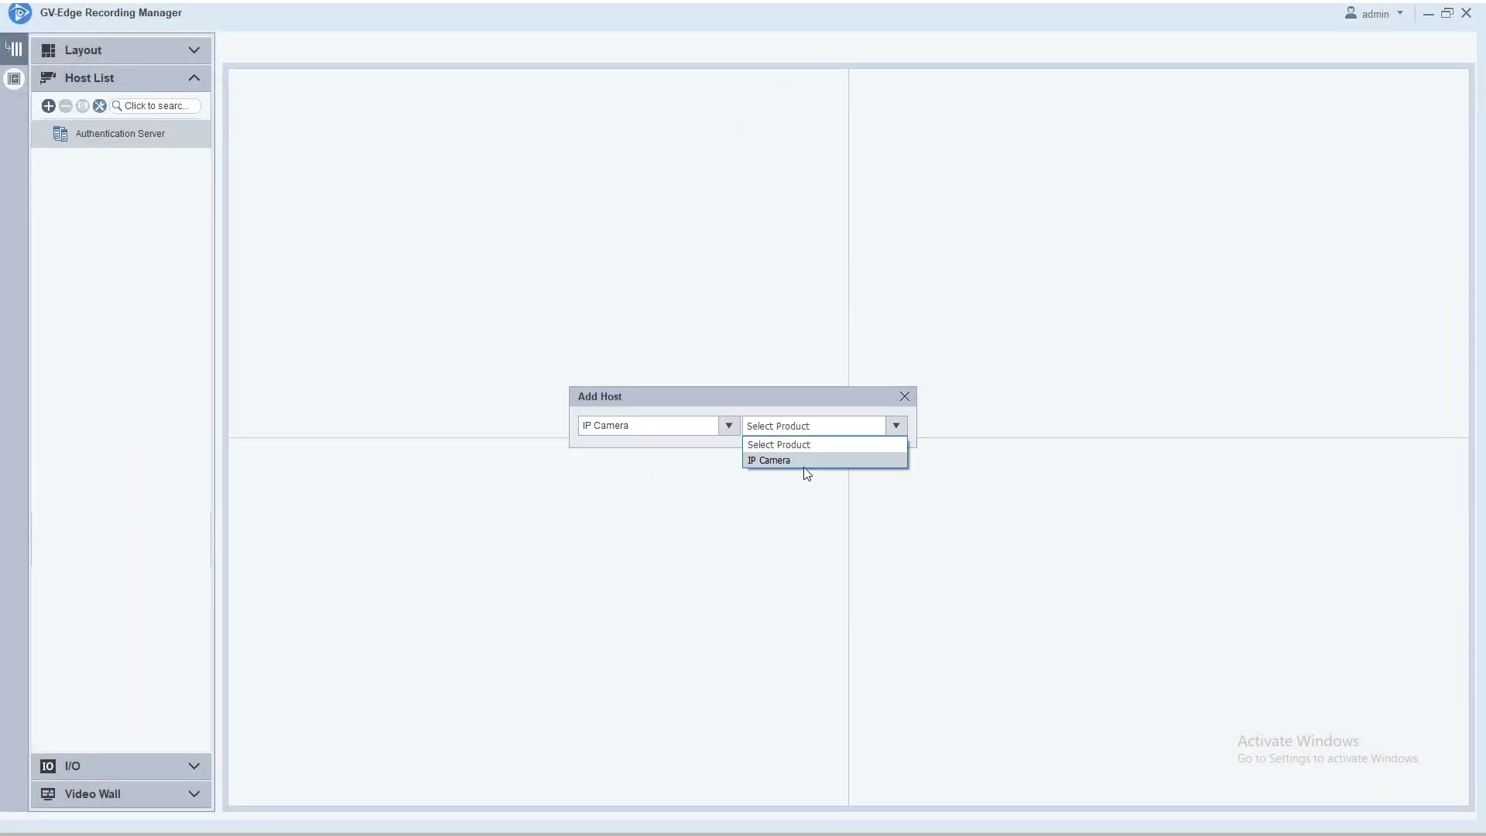
{"action": "left_click", "coordinate": [806, 459]}
{"action": "left_click", "coordinate": [723, 203]}
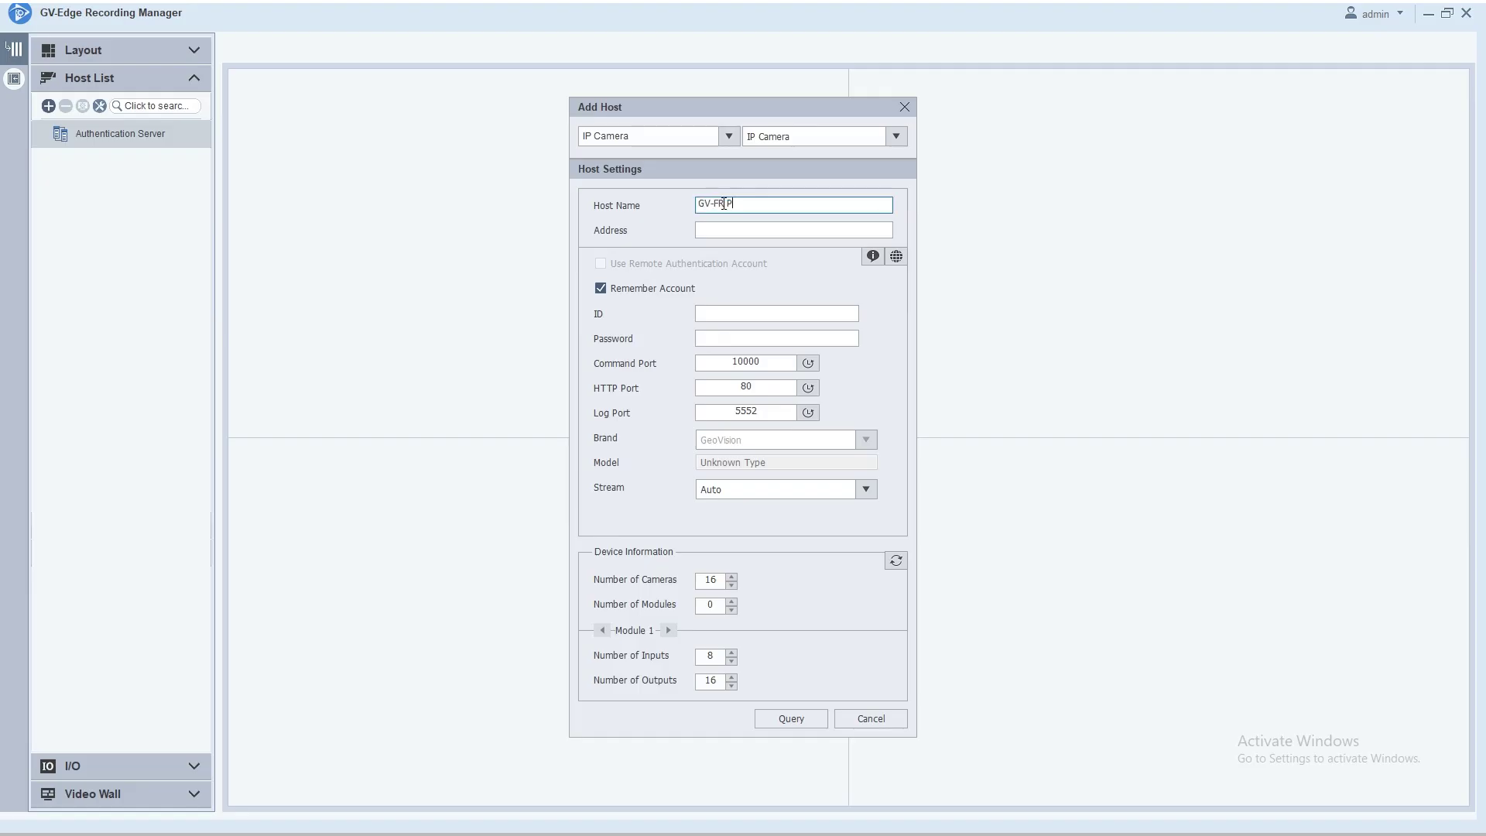
{"action": "left_click", "coordinate": [747, 230]}
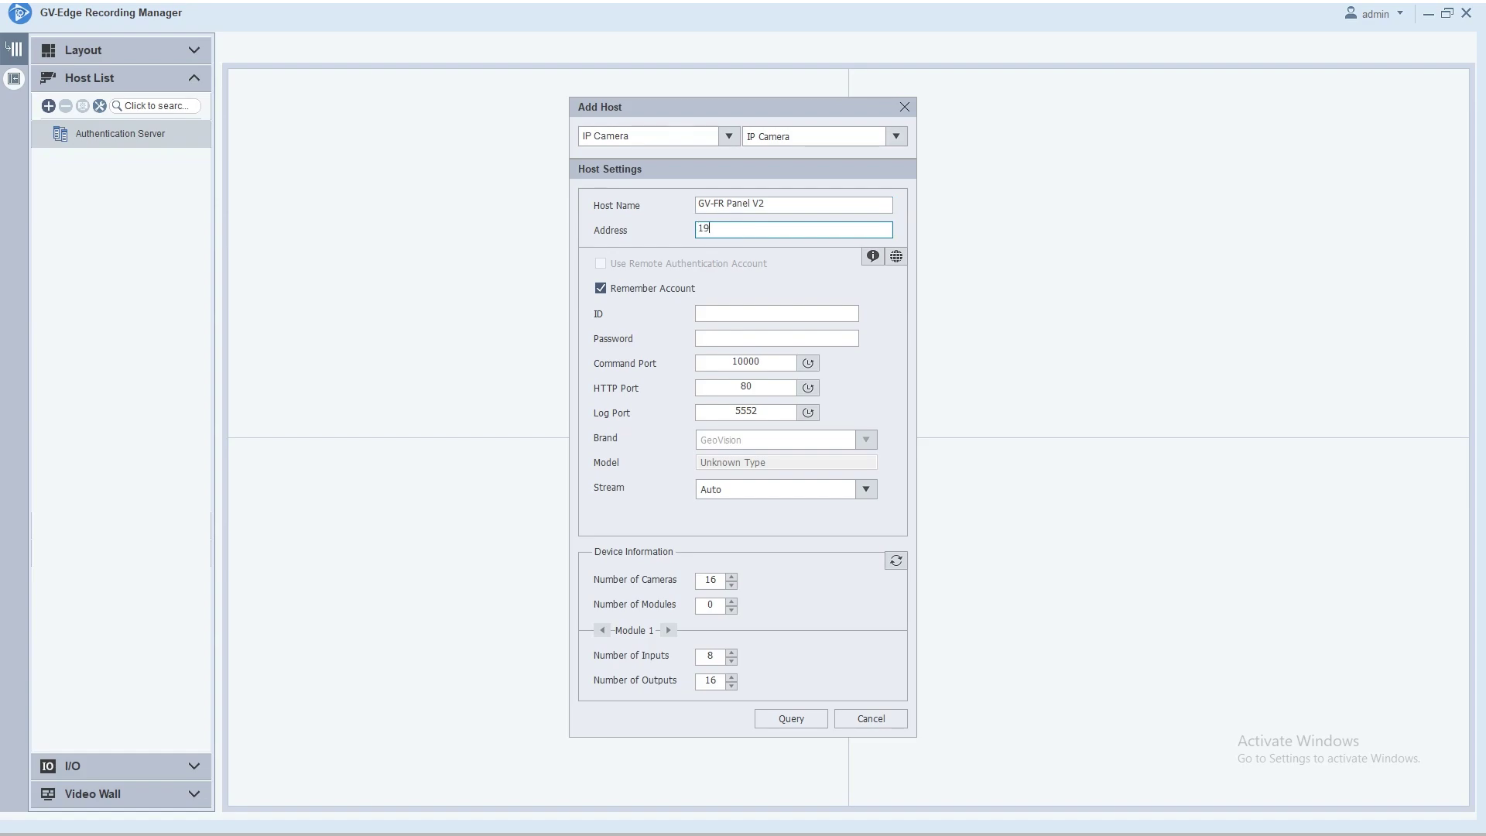
{"action": "left_click", "coordinate": [734, 312]}
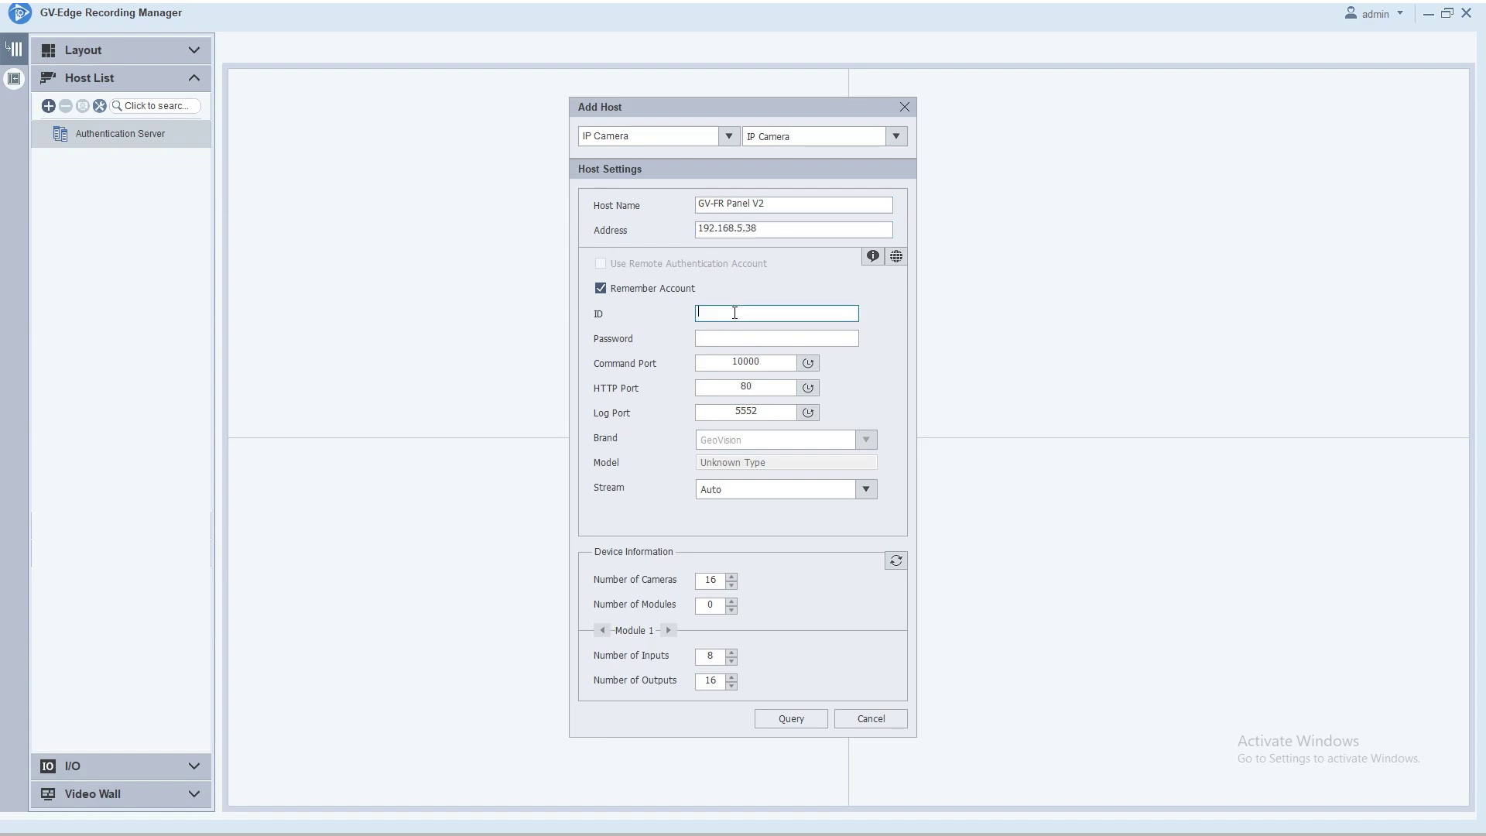
{"action": "key", "text": "Tab"}
{"action": "type", "text": "ad"}
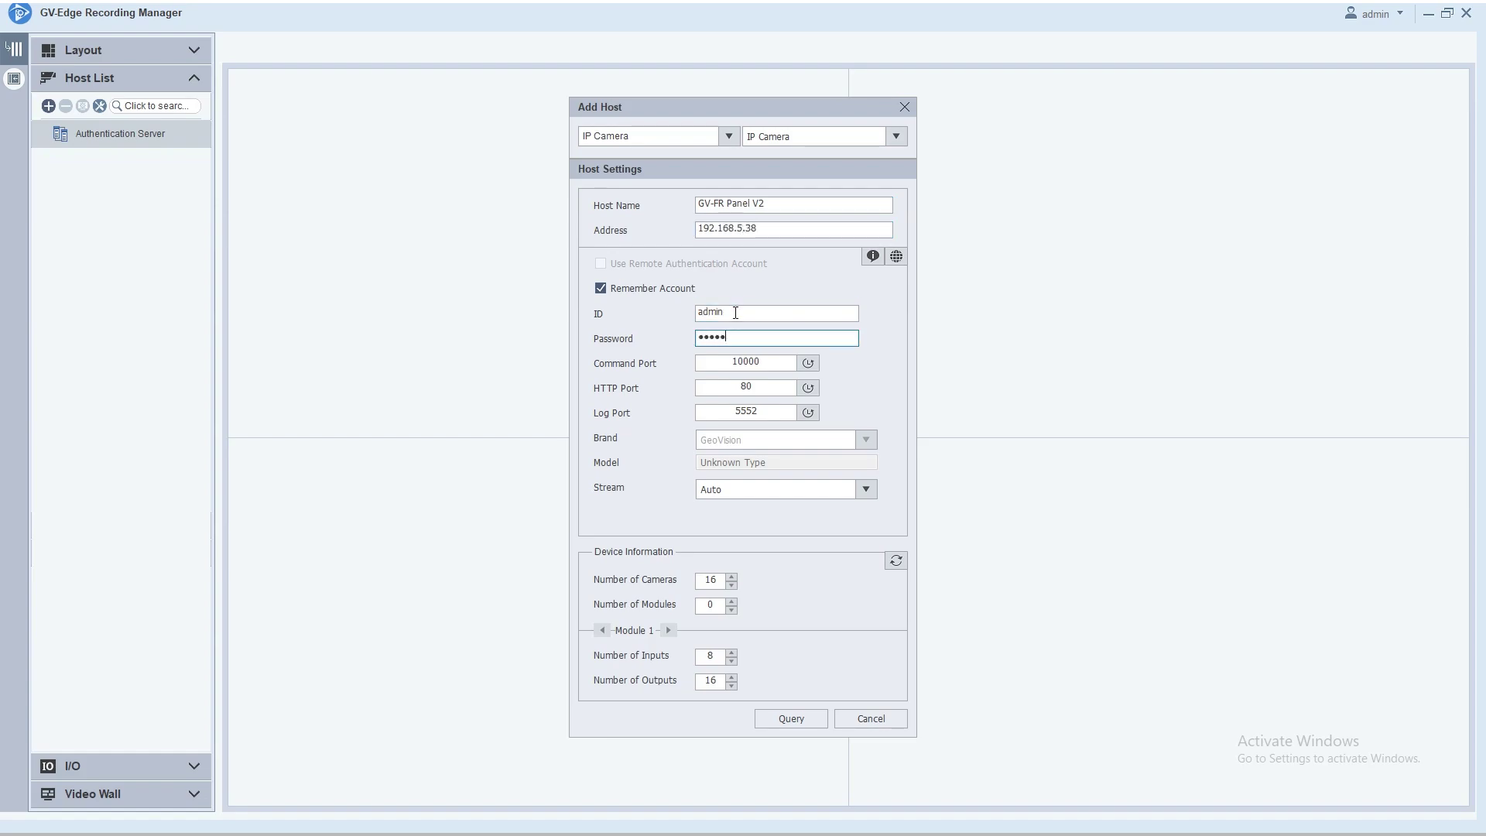
{"action": "left_click", "coordinate": [778, 388]}
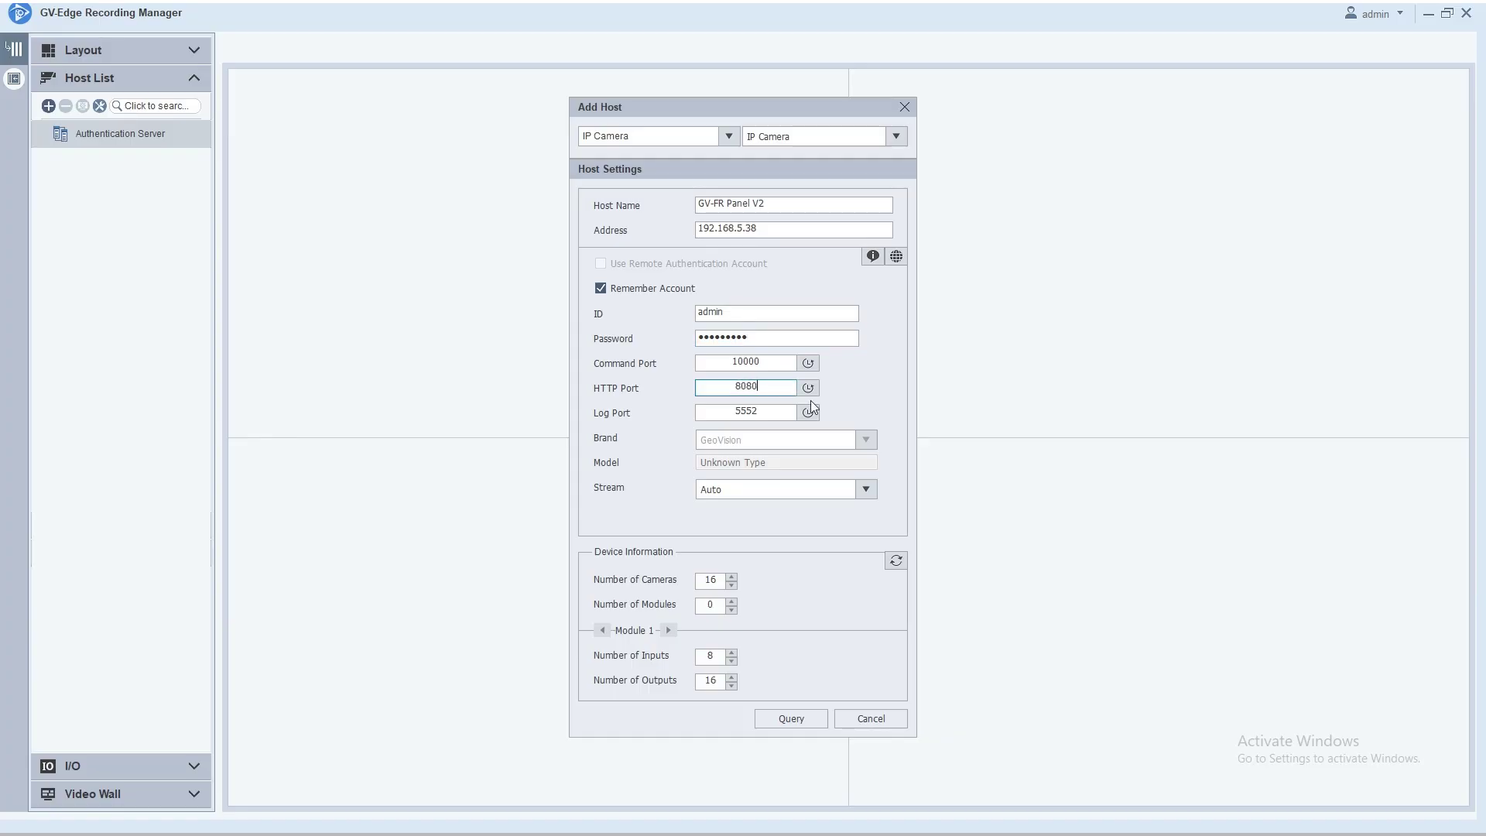
{"action": "left_click", "coordinate": [888, 555]}
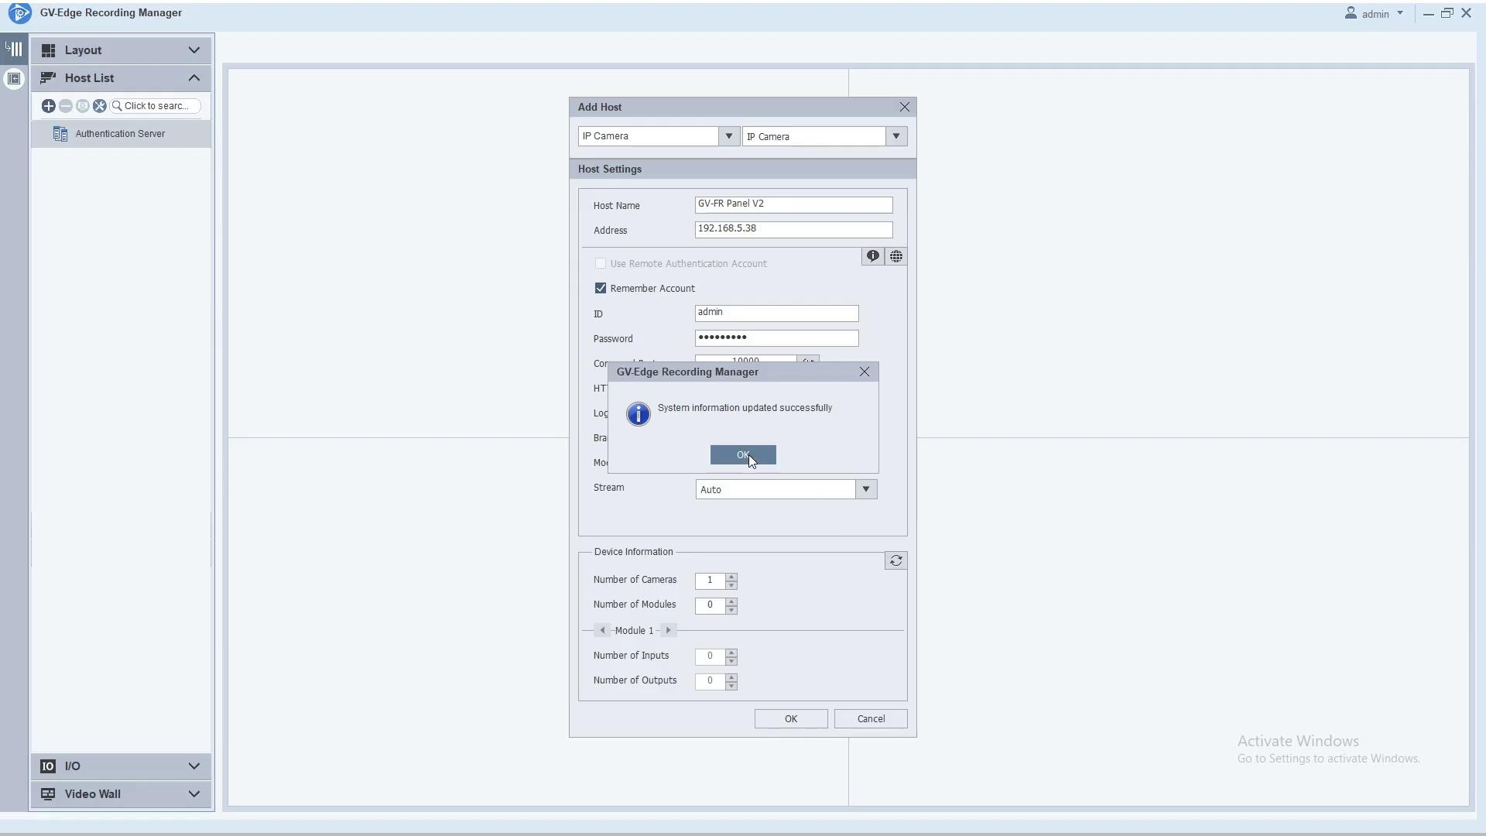
{"action": "left_click", "coordinate": [745, 455]}
{"action": "left_click", "coordinate": [791, 718]}
Step: Place the panel's phoneCamera in the top-left view and enlarge it to full size
{"action": "left_click", "coordinate": [41, 161]}
{"action": "left_click_drag", "start_coordinate": [73, 192], "coordinate": [559, 297]}
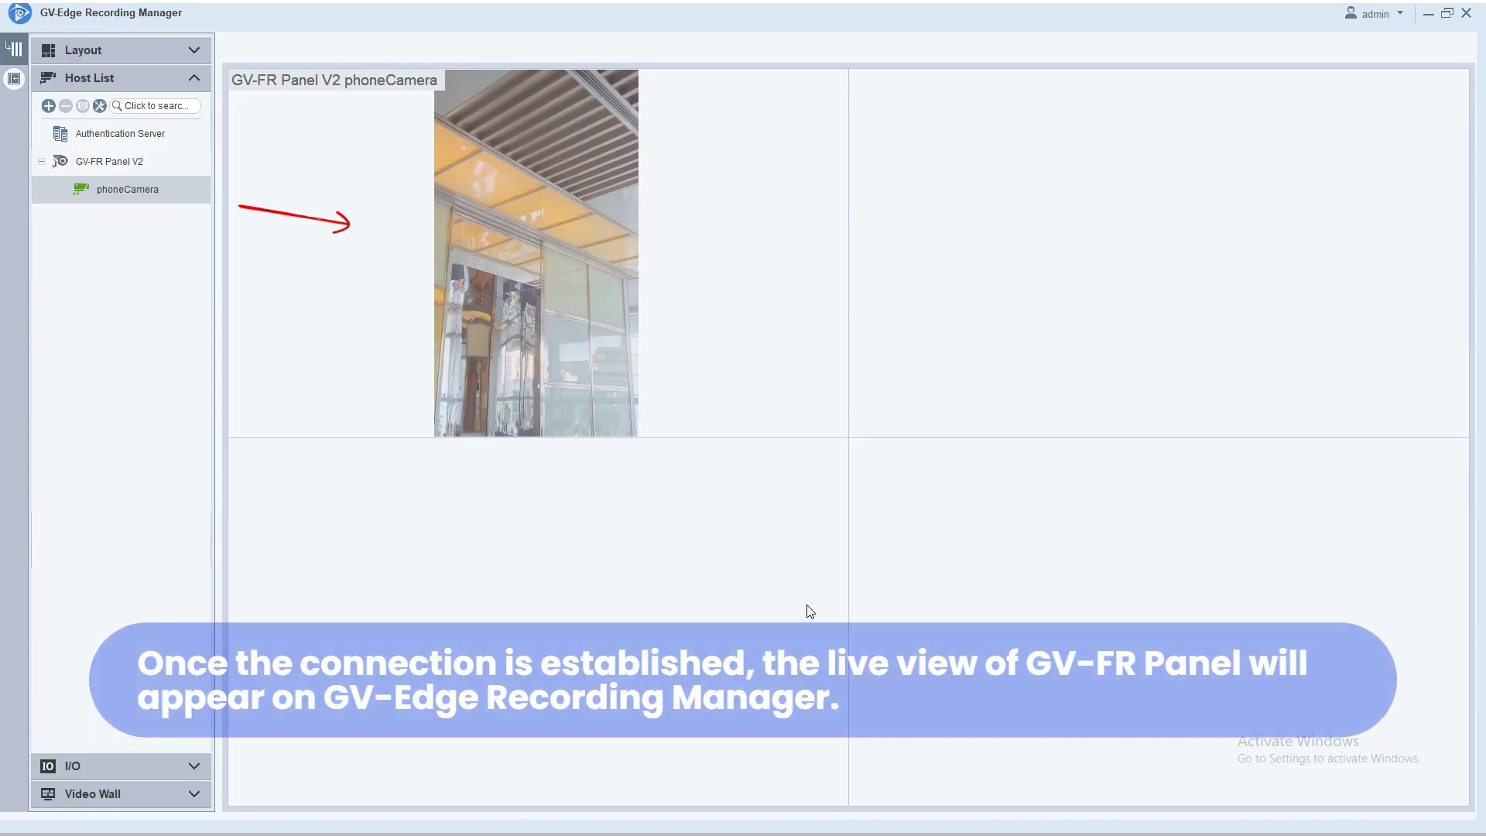
{"action": "double_click", "coordinate": [771, 412]}
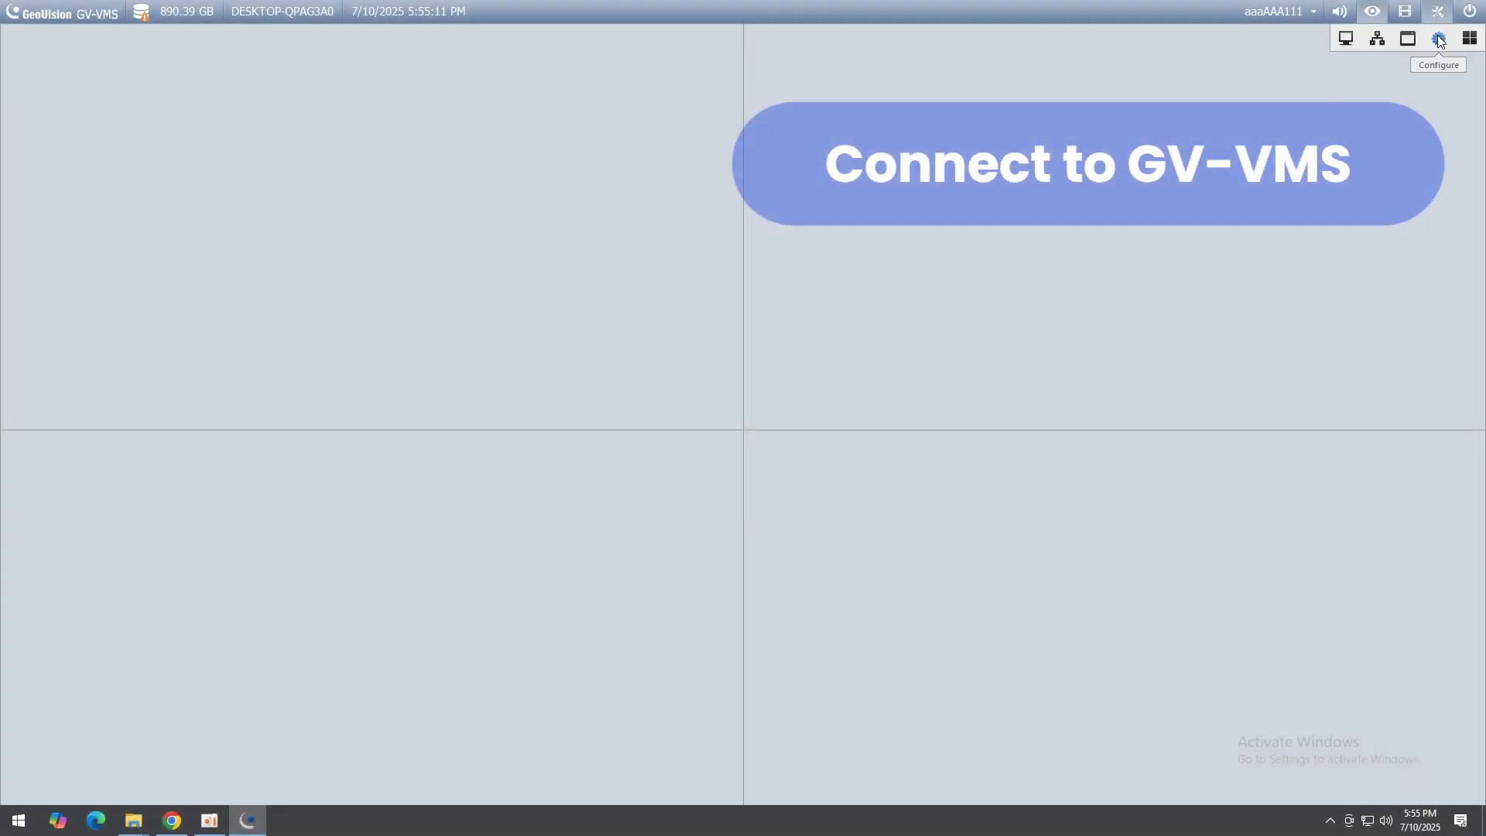
Step: In IP Device Setup, add a camera entry for 192.168.5.38 with HTTP port 8080 and admin login credentials
{"action": "left_click", "coordinate": [1437, 11]}
{"action": "left_click", "coordinate": [1403, 82]}
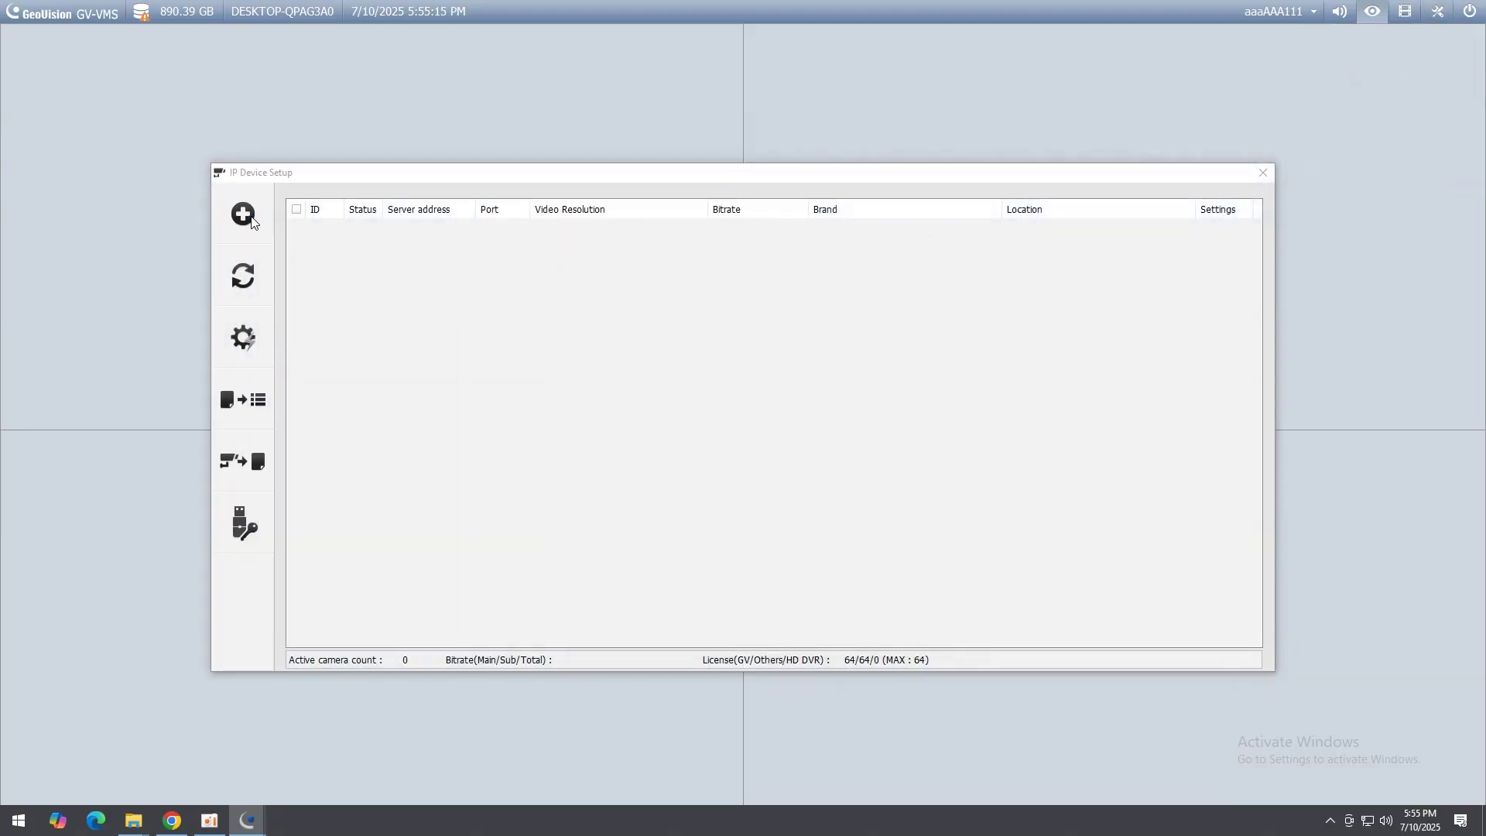
{"action": "left_click", "coordinate": [245, 216]}
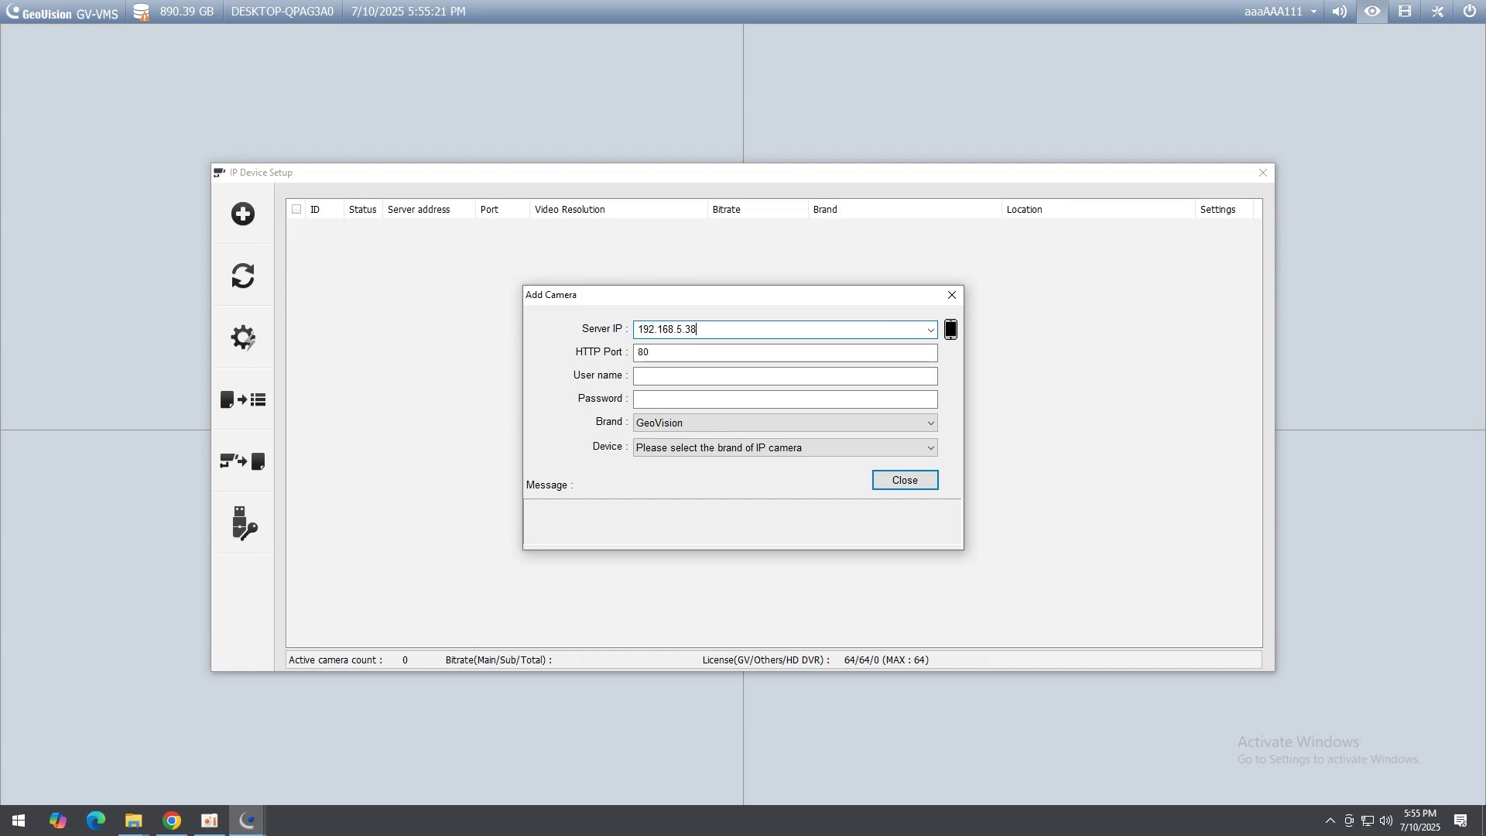
{"action": "key", "text": "Tab"}
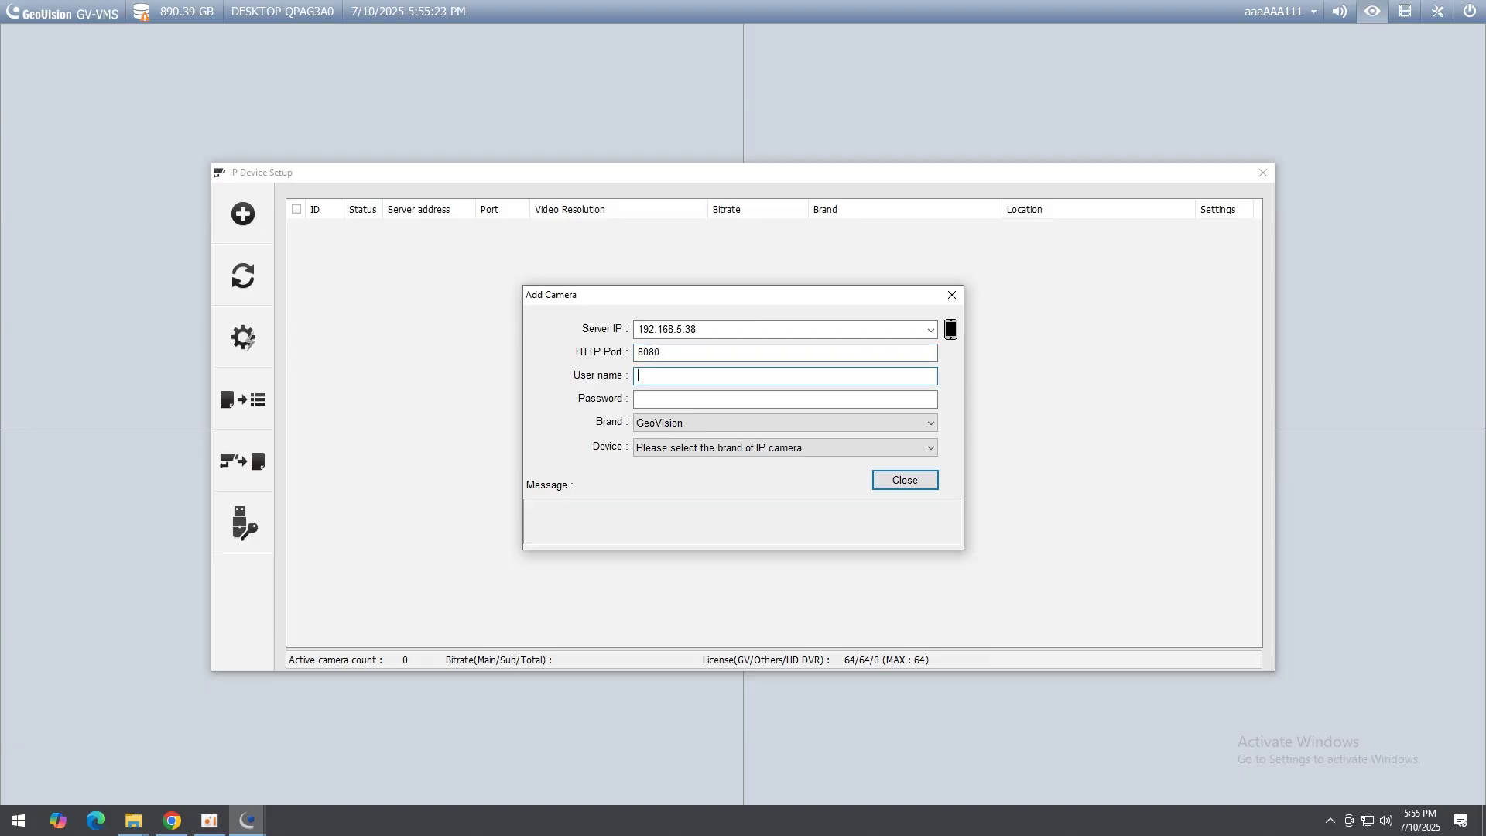
{"action": "key", "text": "Tab"}
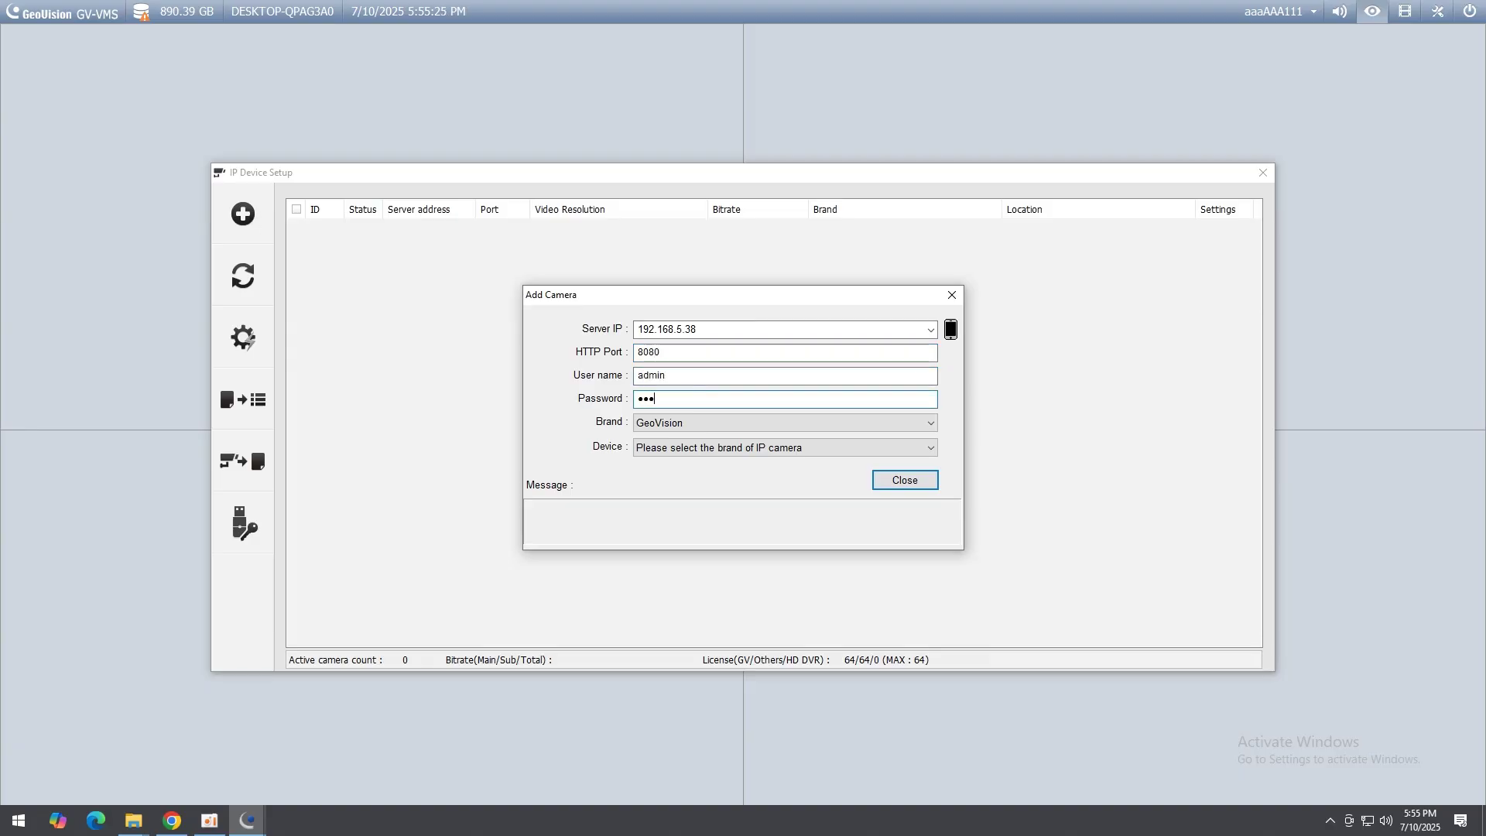
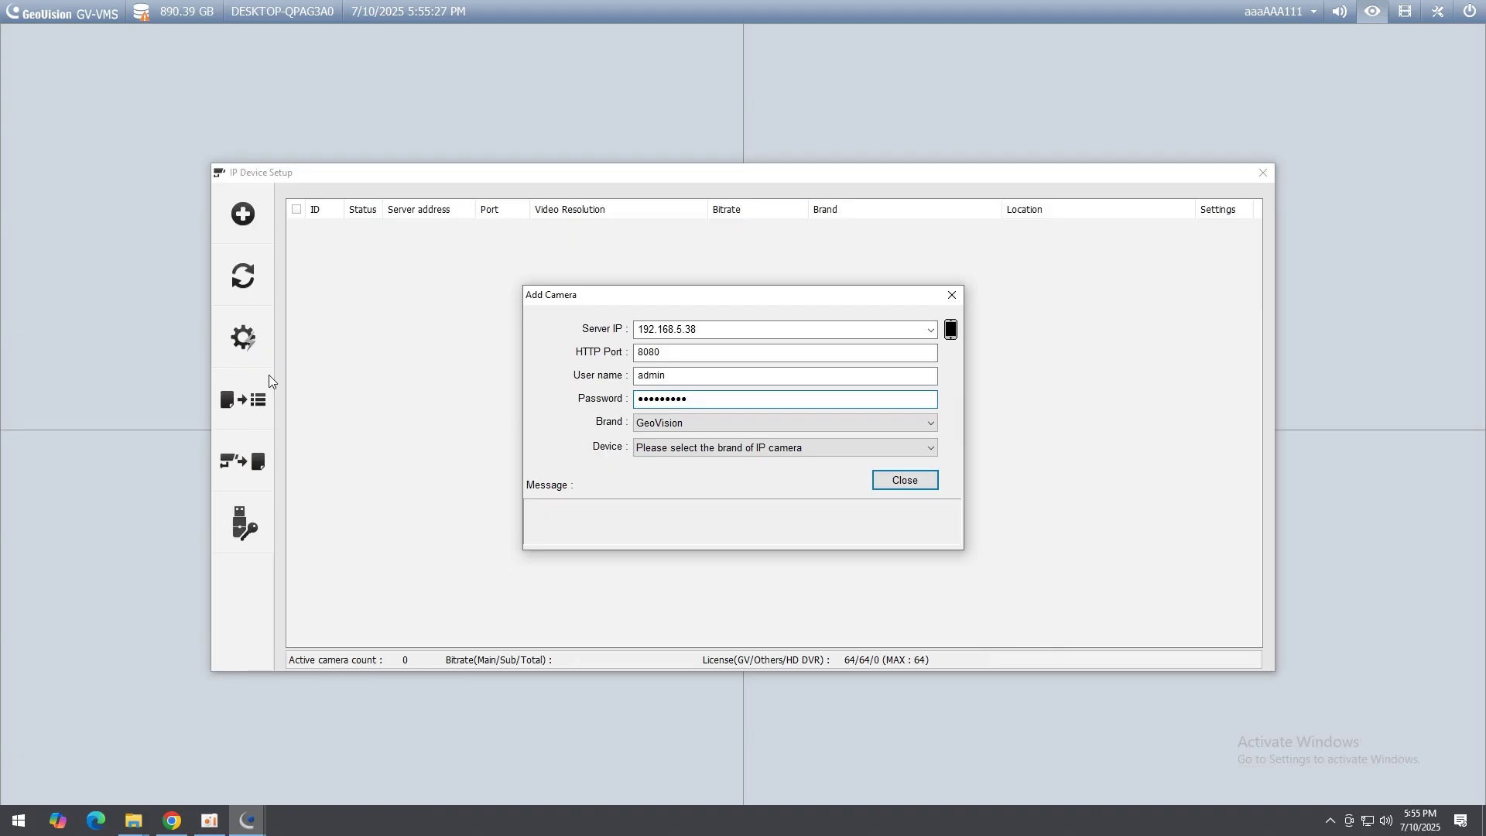
Step: Set the device to GeoVision_GV-FR_Panel, apply it, and enable the new camera row
{"action": "left_click", "coordinate": [688, 450]}
{"action": "left_click", "coordinate": [677, 475]}
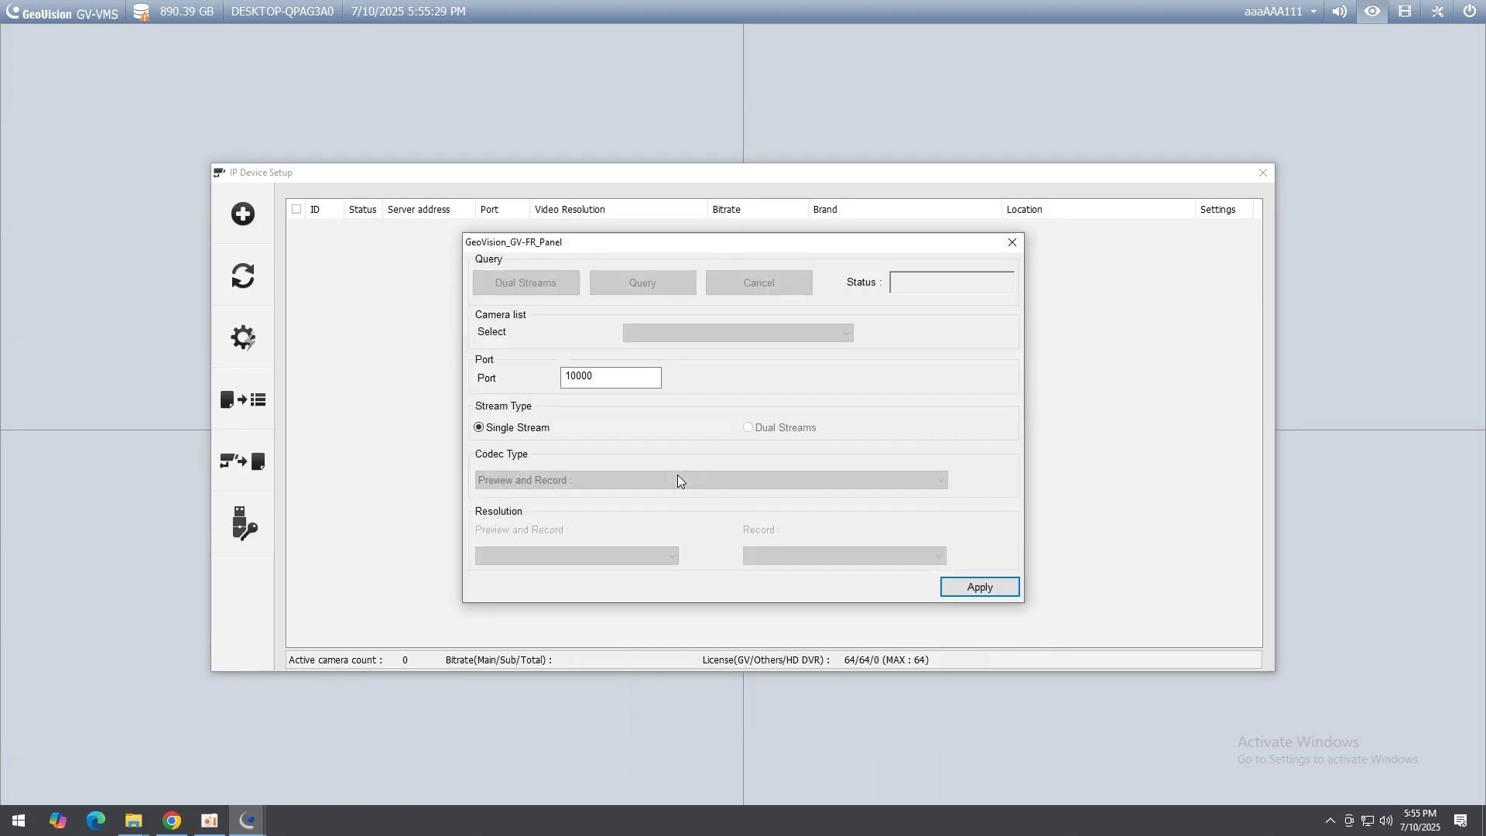
{"action": "left_click", "coordinate": [979, 588]}
{"action": "left_click", "coordinate": [295, 230]}
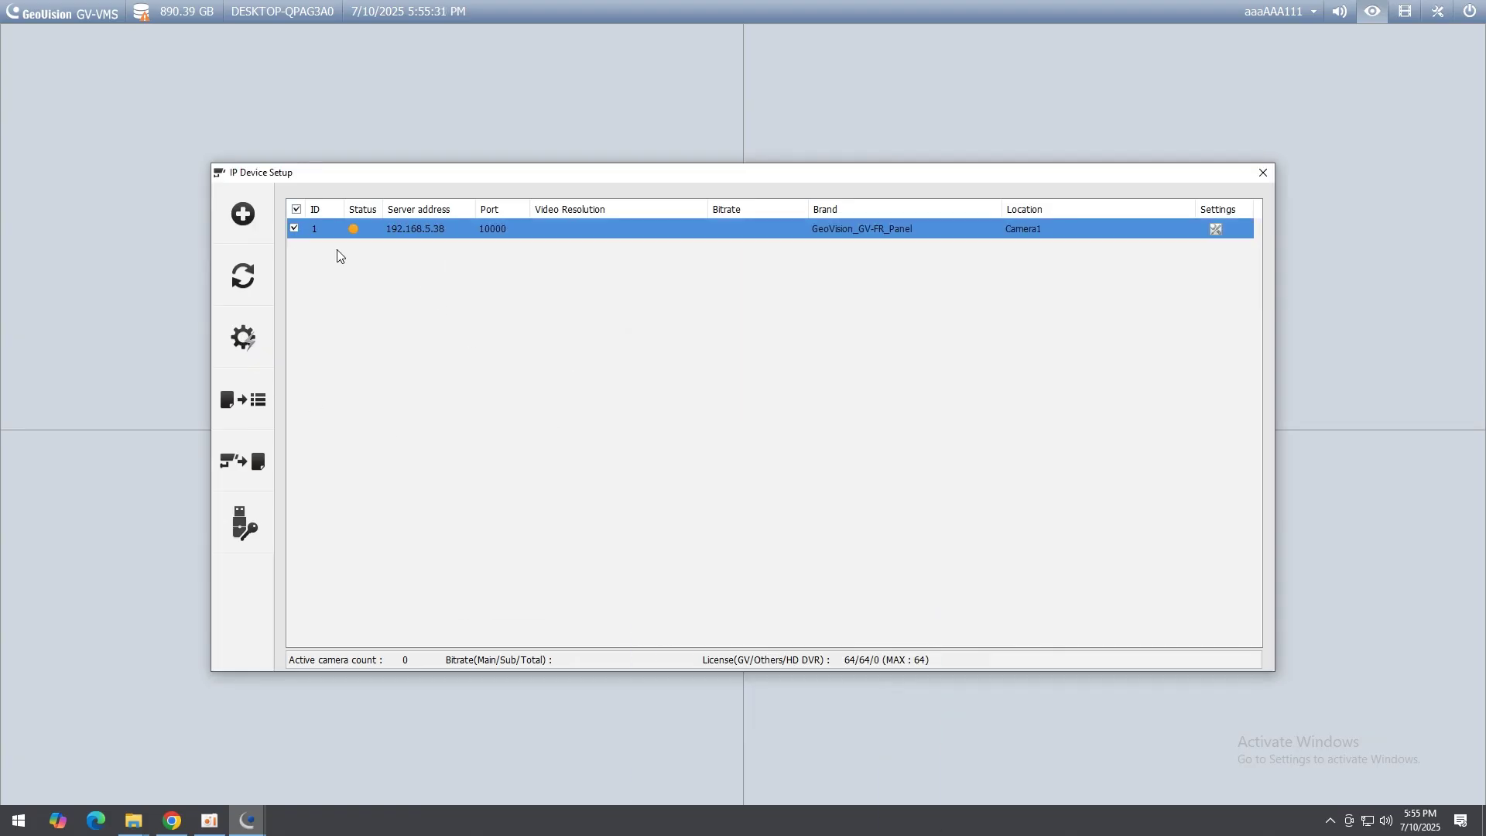
{"action": "left_click", "coordinate": [1256, 182]}
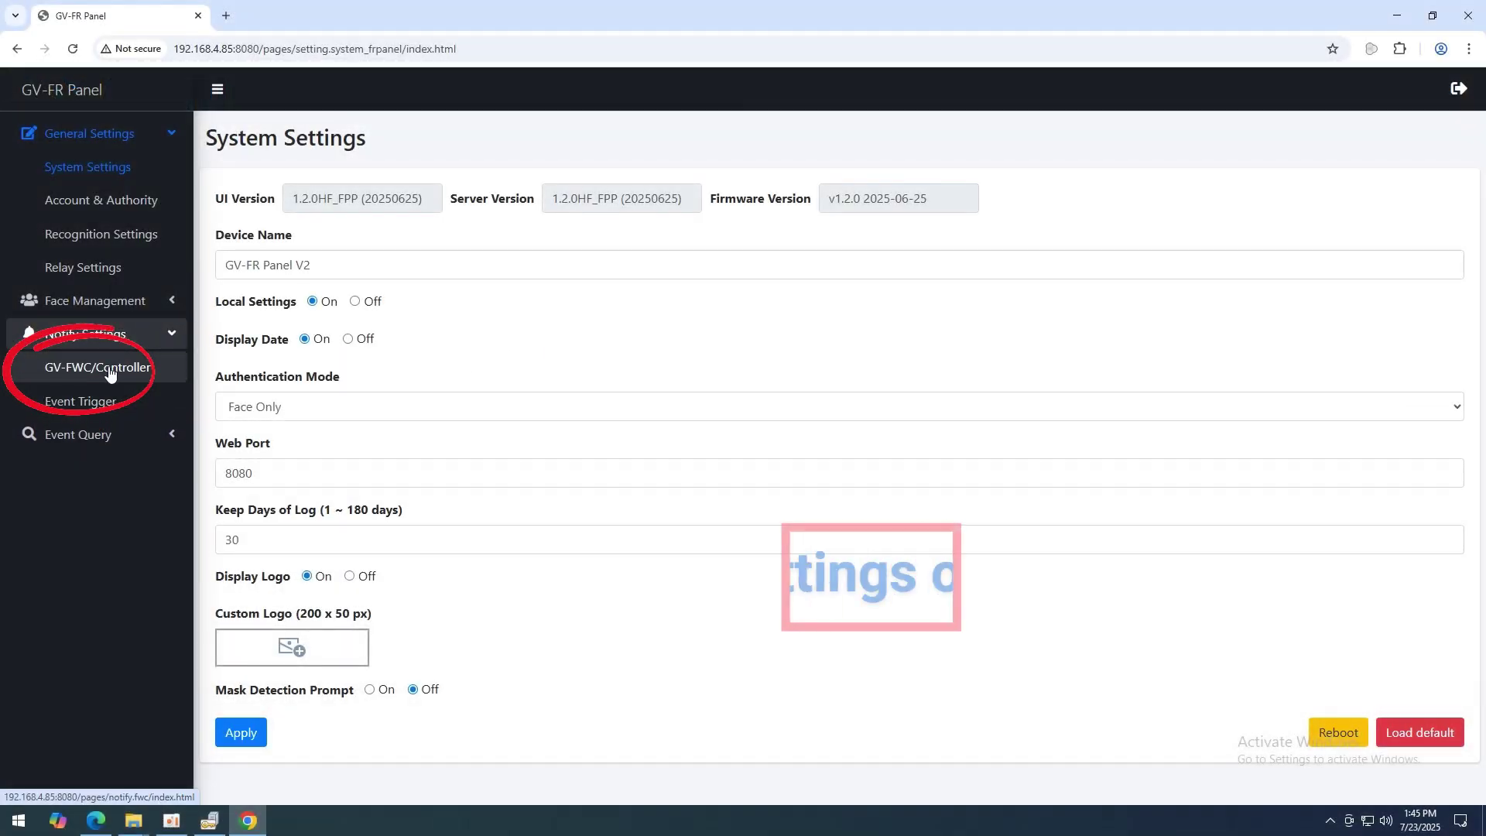
Step: Create a GV-FWC/Controller entry named AS Controller at 192.168.0.103 with the pasted serial number, then apply
{"action": "left_click", "coordinate": [178, 372]}
{"action": "left_click", "coordinate": [318, 202]}
{"action": "left_click", "coordinate": [513, 195]}
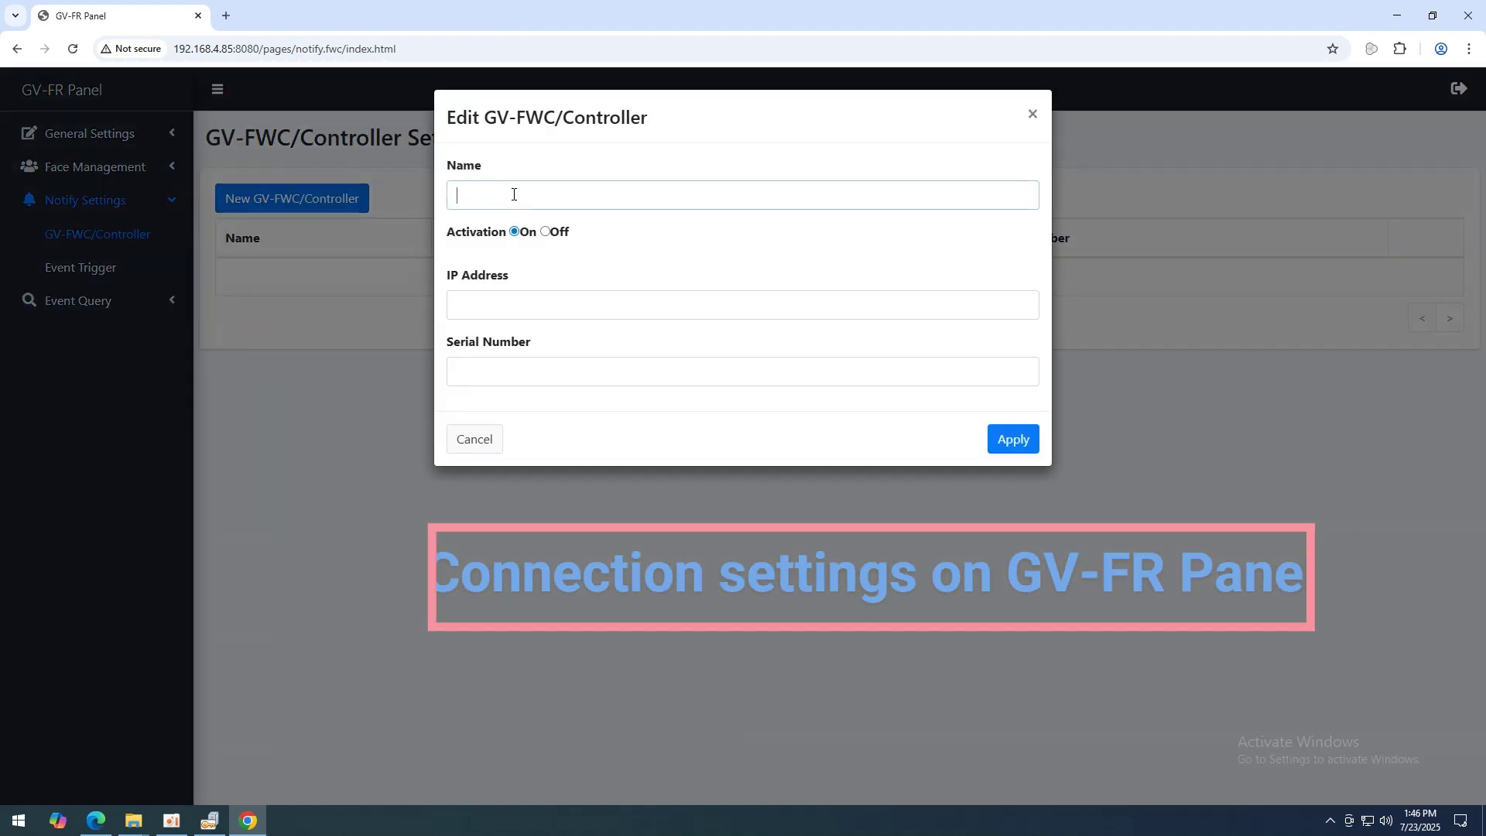
{"action": "type", "text": "AS Controller"}
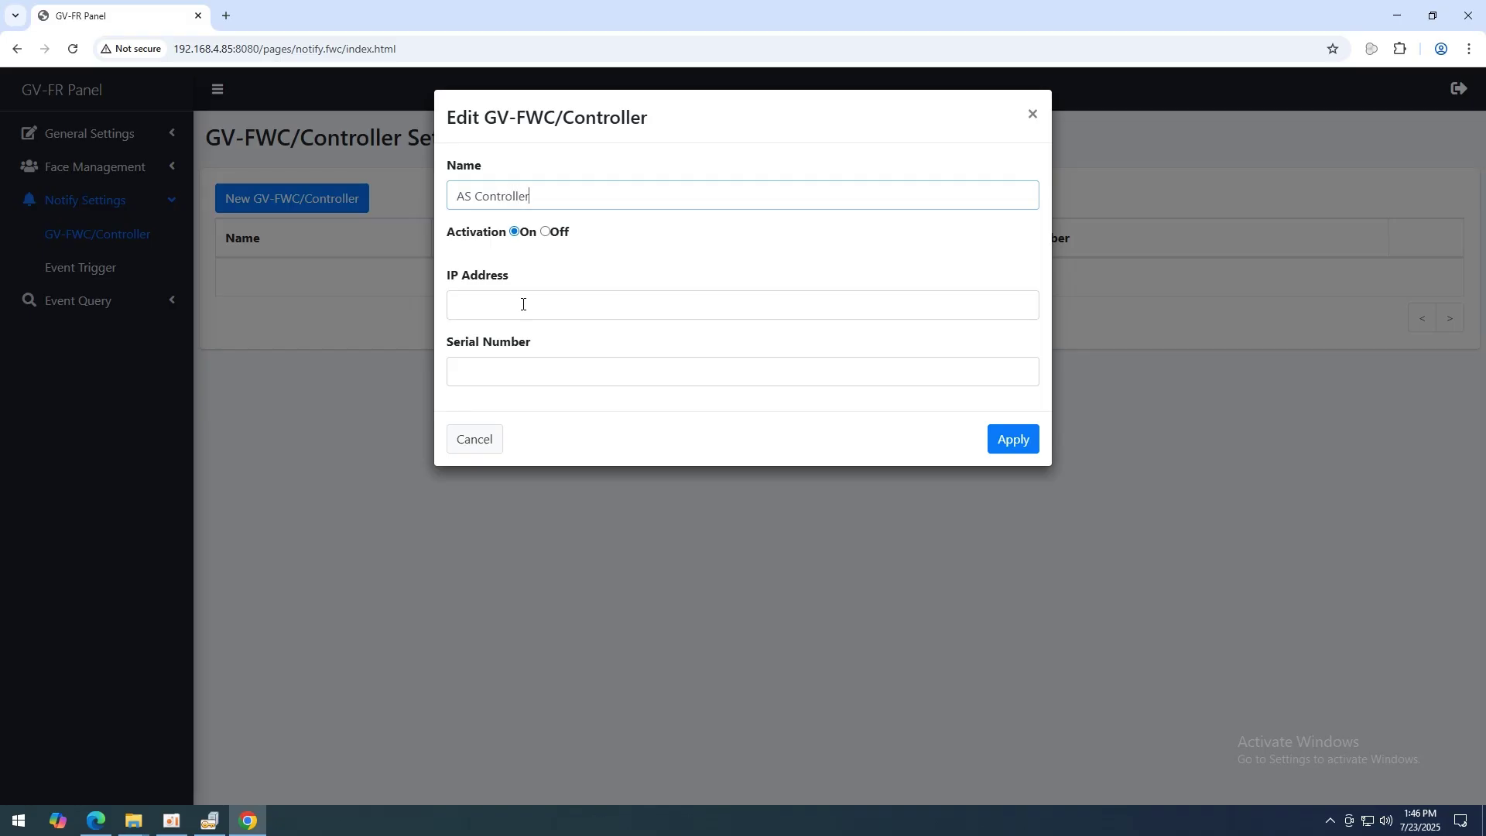
{"action": "left_click", "coordinate": [523, 305]}
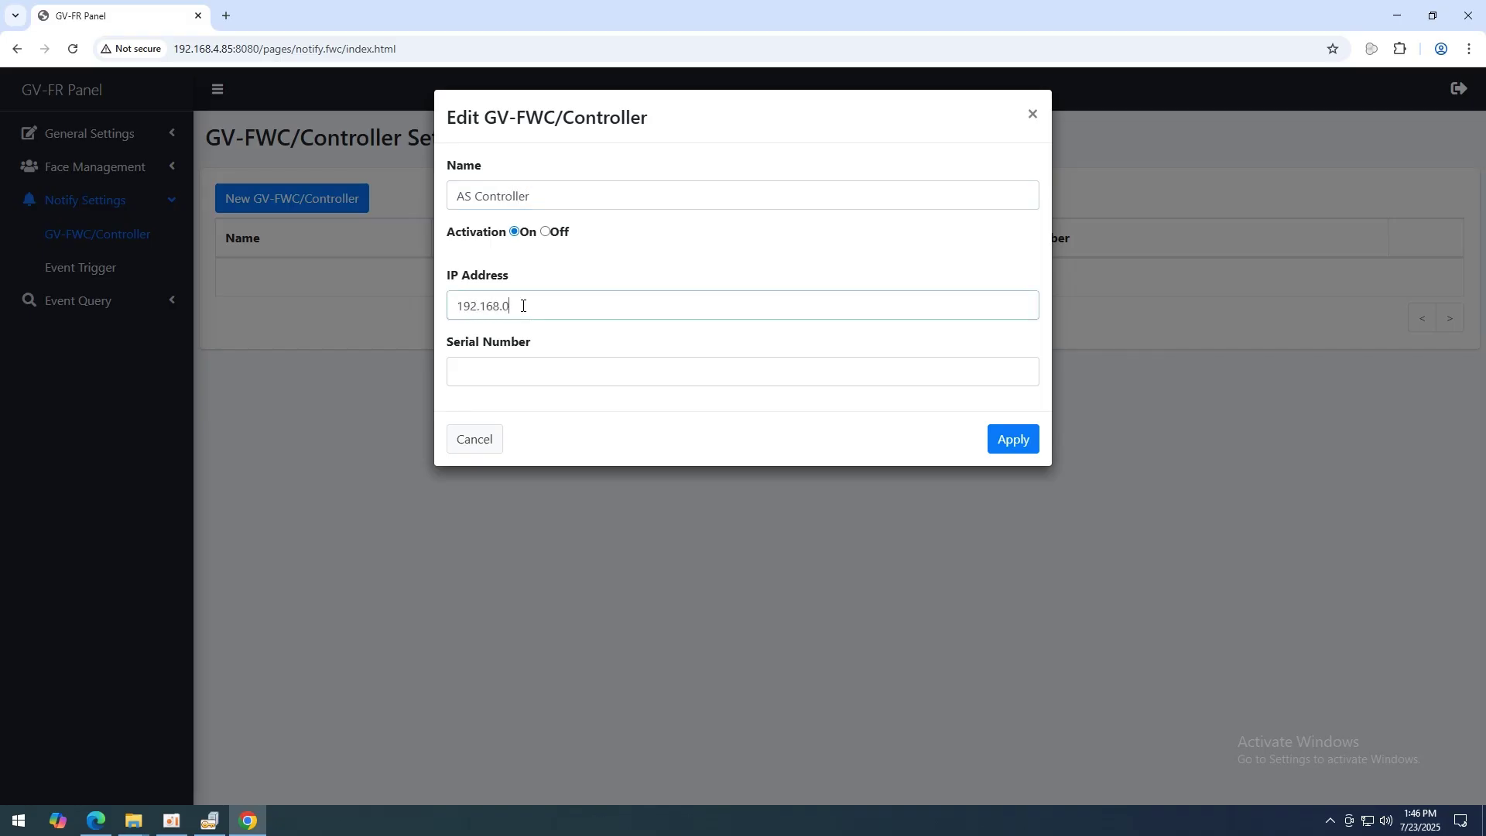
{"action": "left_click", "coordinate": [544, 376]}
{"action": "key", "text": "ctrl+v"}
{"action": "left_click", "coordinate": [1011, 447]}
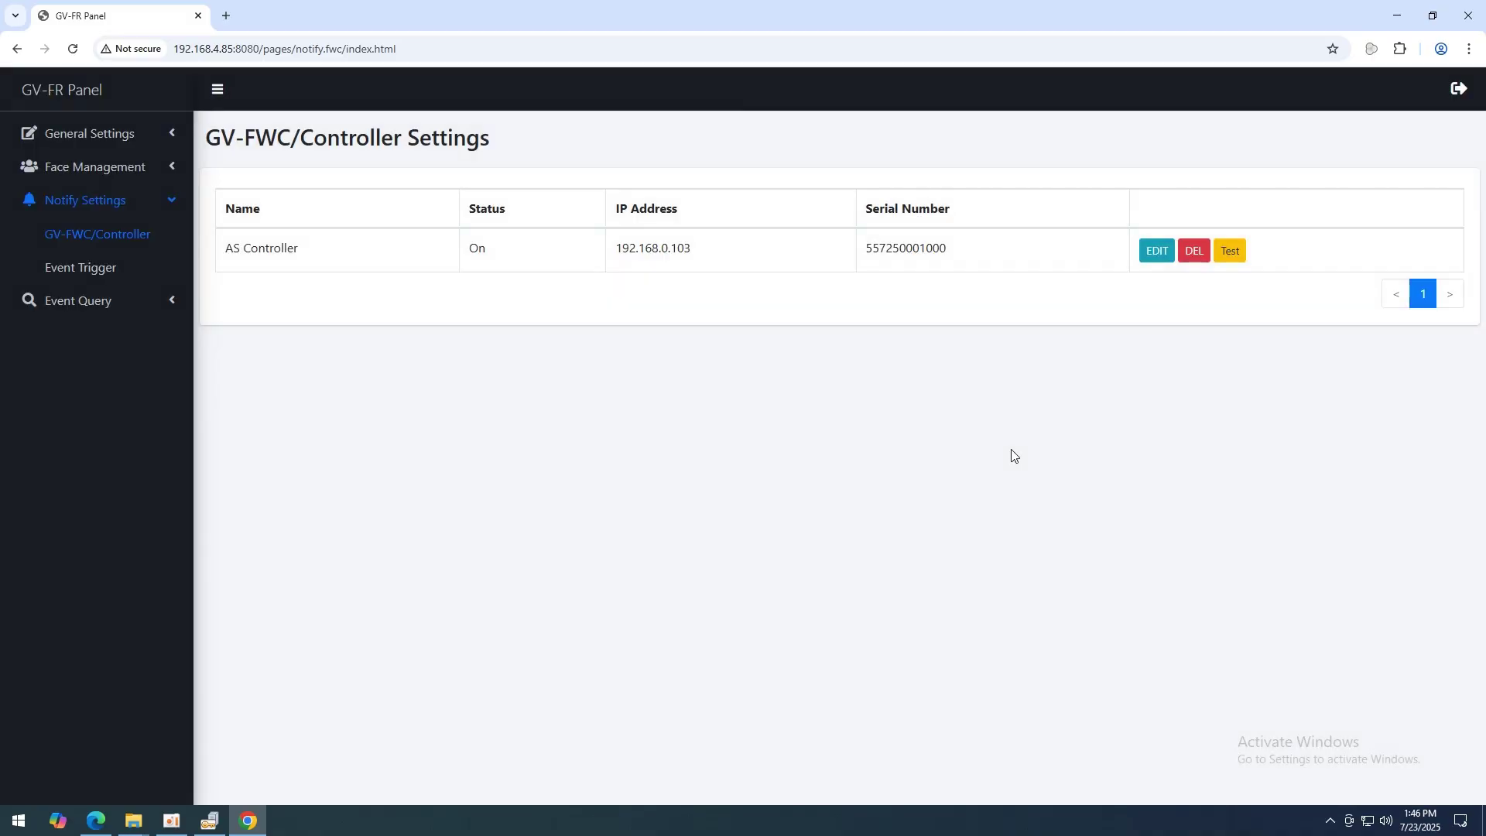